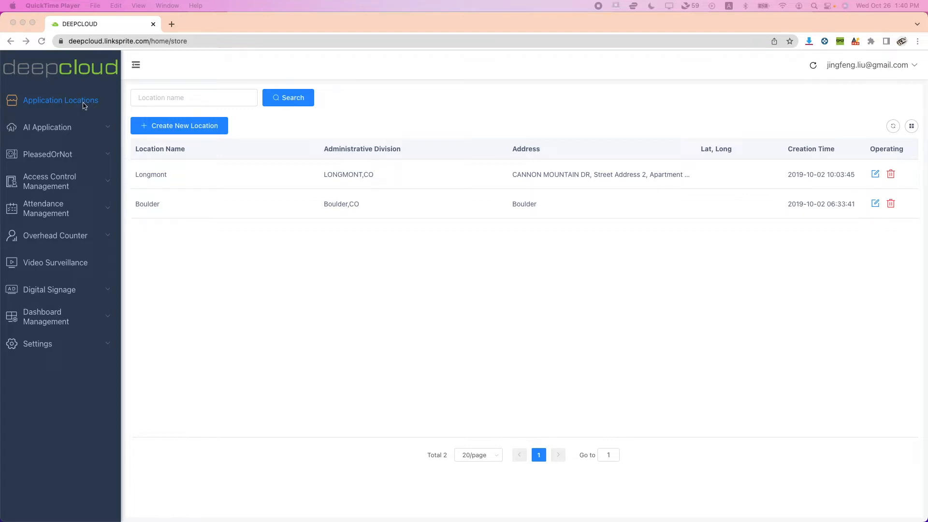
Start creating a new application location and name it NewLocation.
left_click(83, 105)
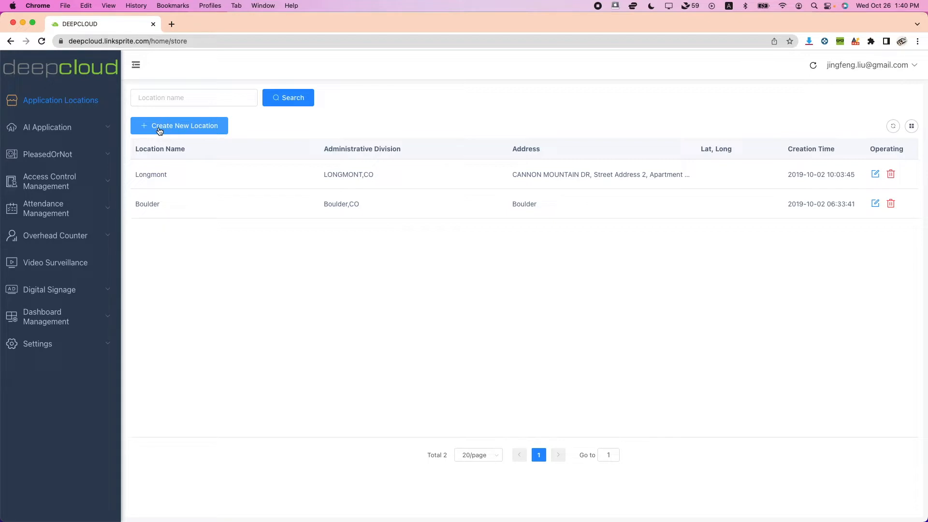
left_click(159, 130)
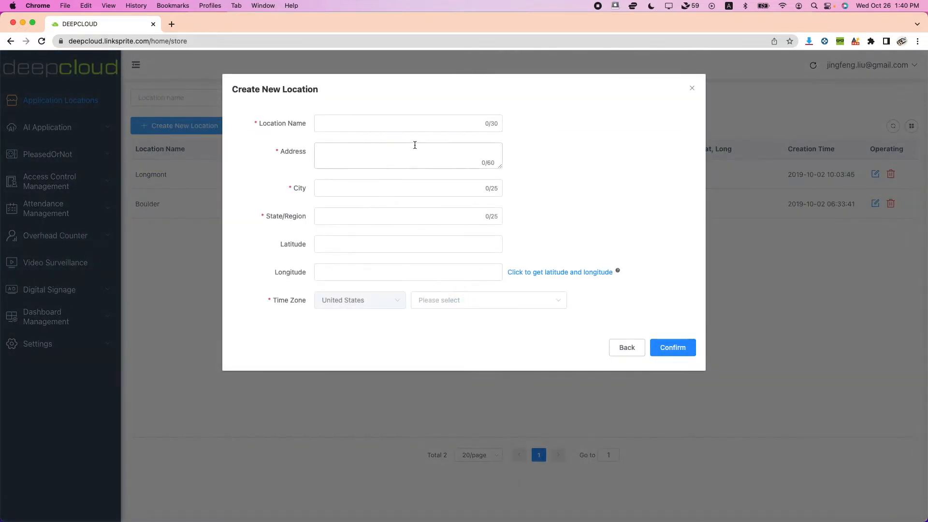
left_click(361, 122)
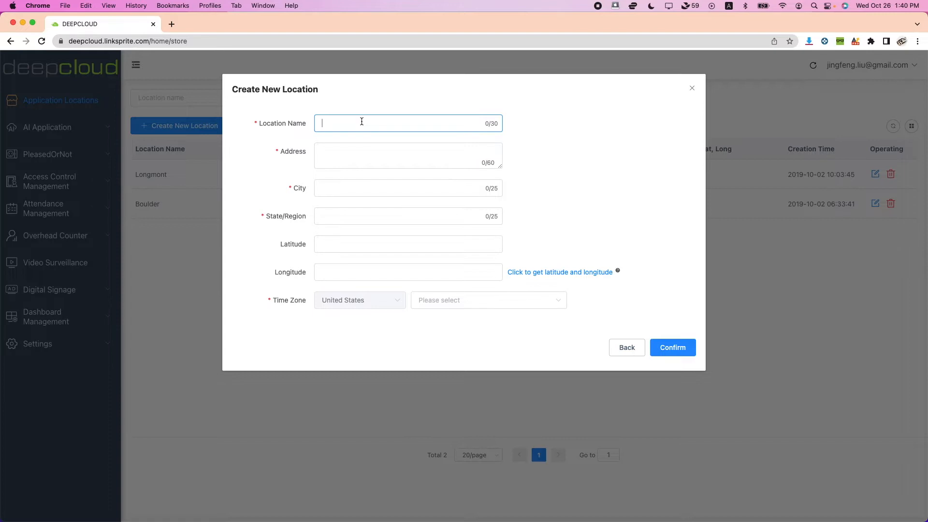
type("NewLocaty")
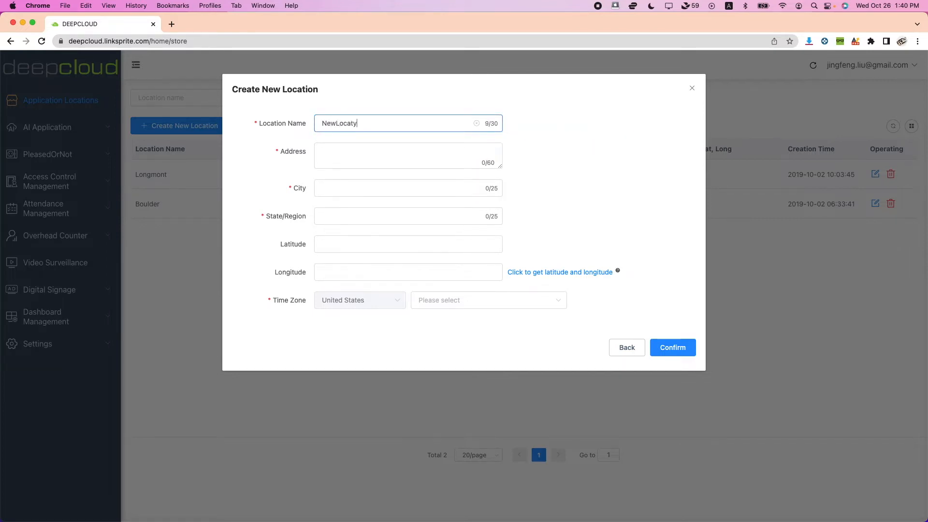
key("BackSpace")
type("tion")
key("Tab")
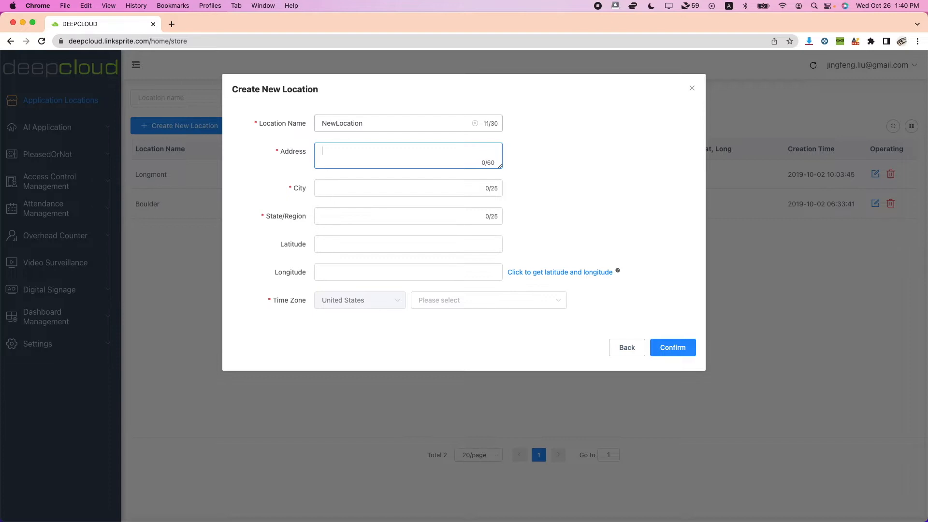
Enter Boulder as both the new location's address and city, and CO as its state.
type("Boulder")
key("Tab")
type("Bous")
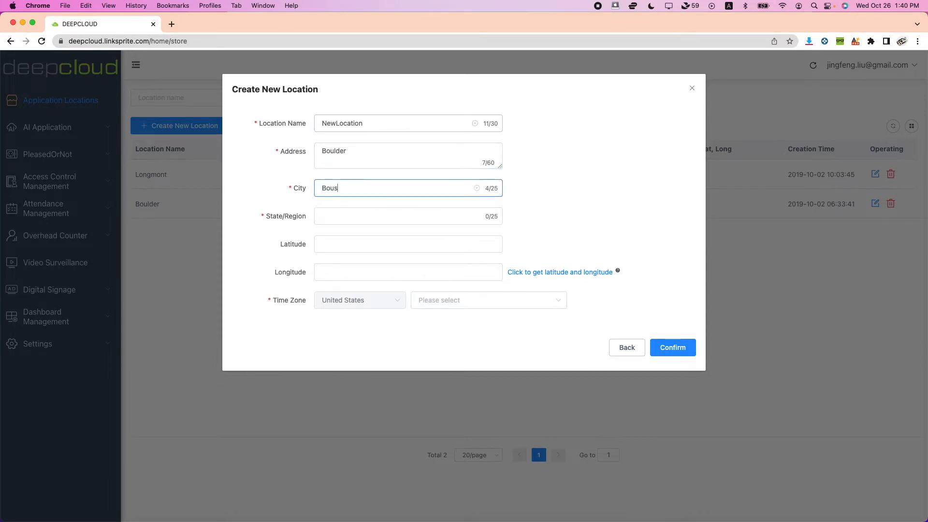
key("BackSpace")
type("lder")
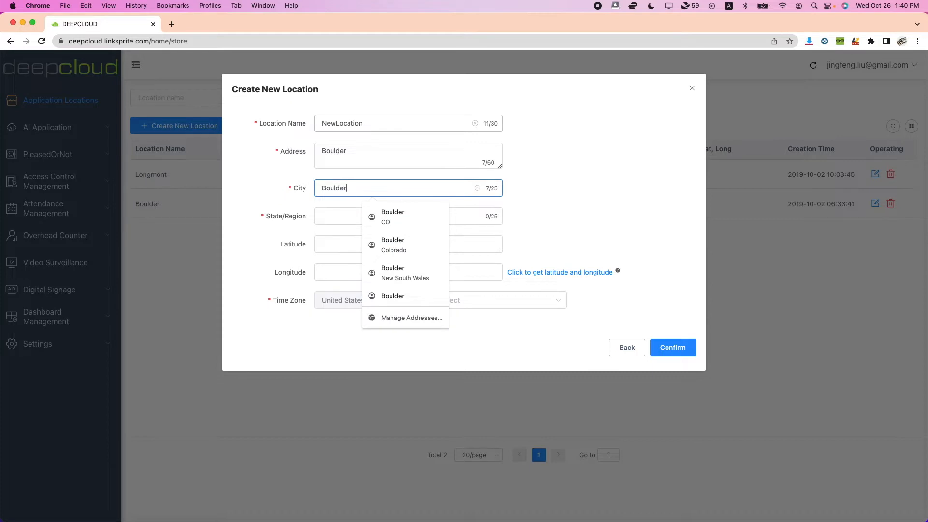
key("Tab")
type("C")
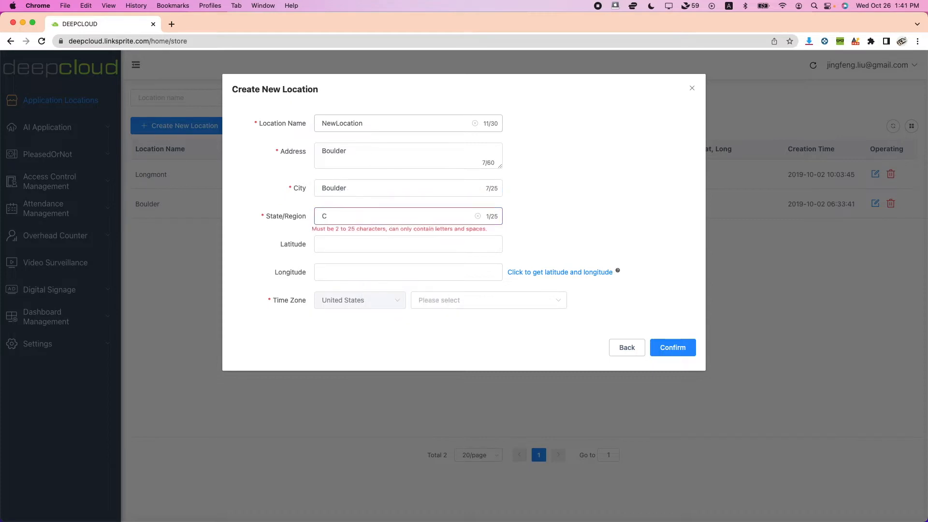
type("O")
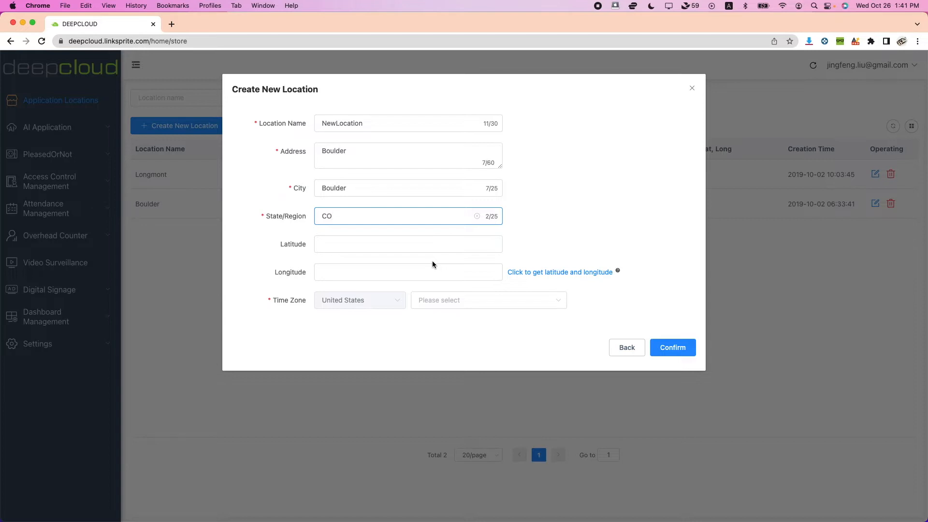
Open the latitude and longitude lookup map and select Fairview High School on it.
left_click(544, 274)
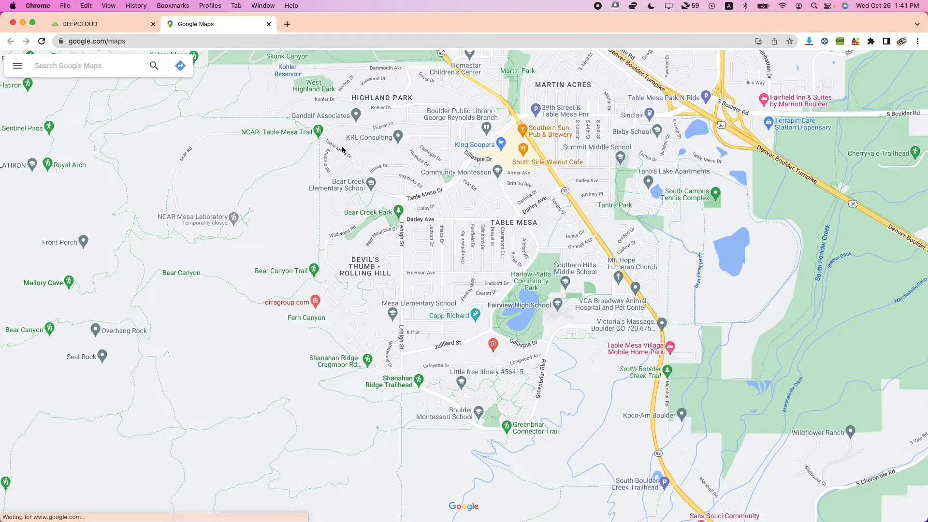
left_click(556, 305)
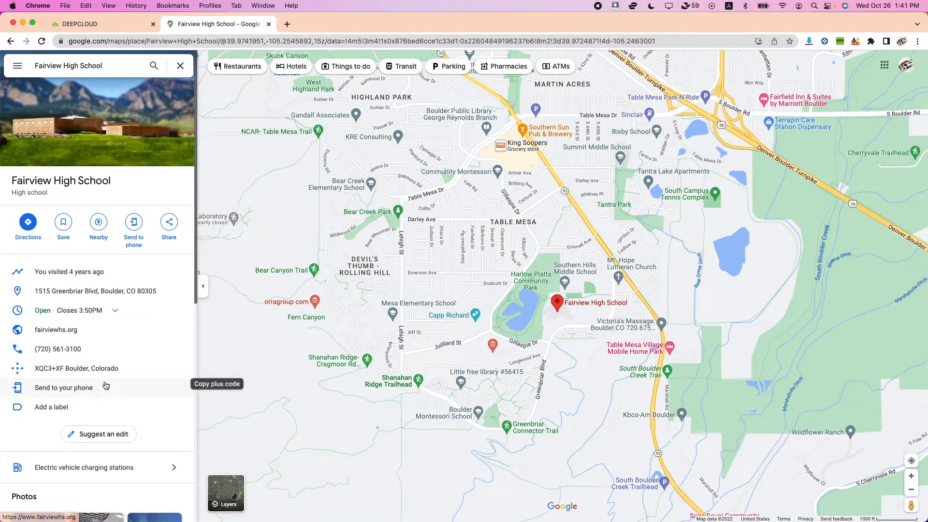
scroll(133, 363, "down", 3)
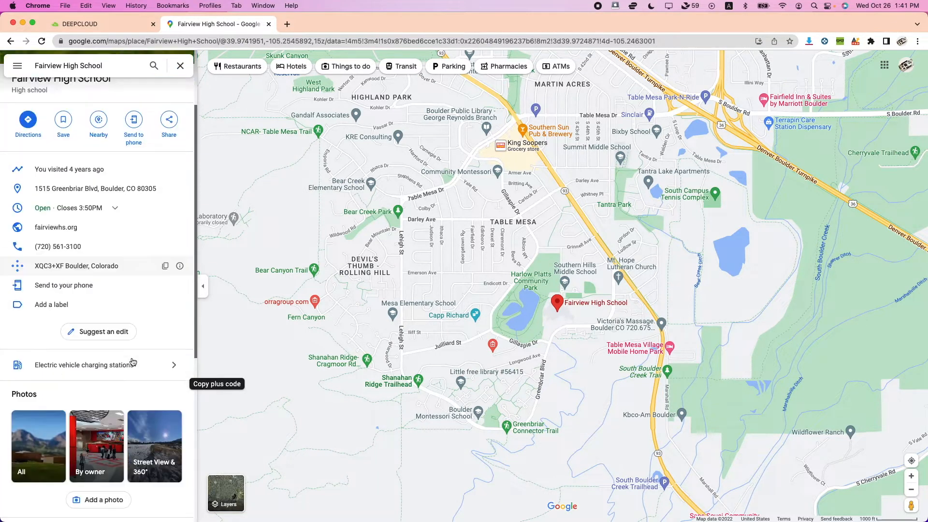
scroll(133, 362, "down", 10)
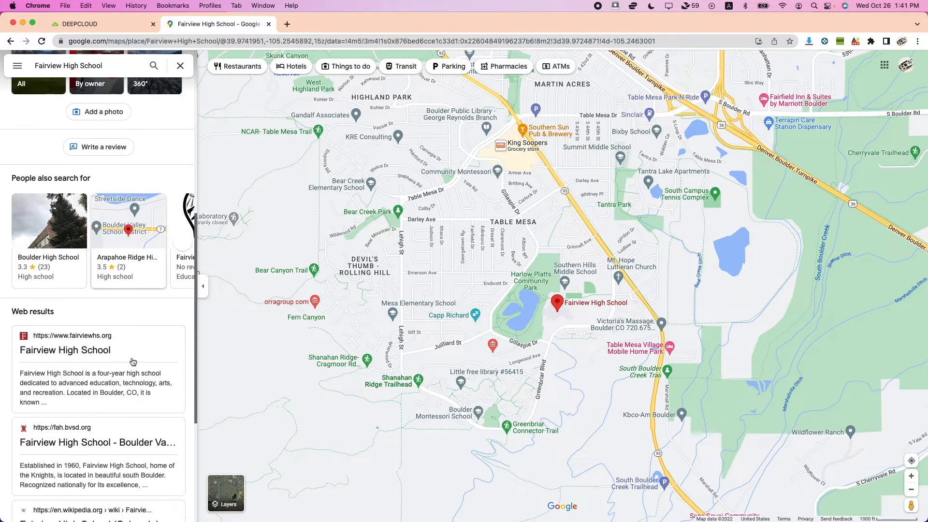
scroll(133, 361, "up", 13)
left_click(558, 304)
left_click(584, 304)
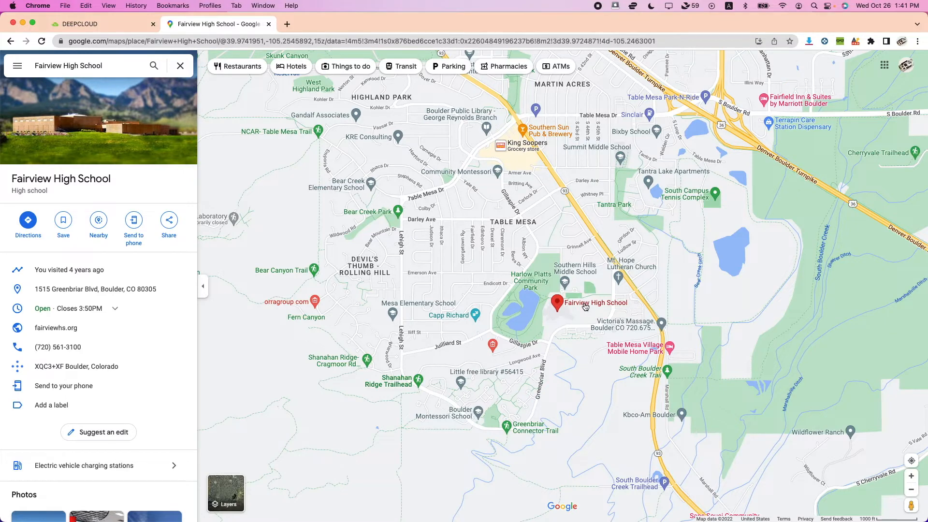
scroll(585, 306, "up", 1)
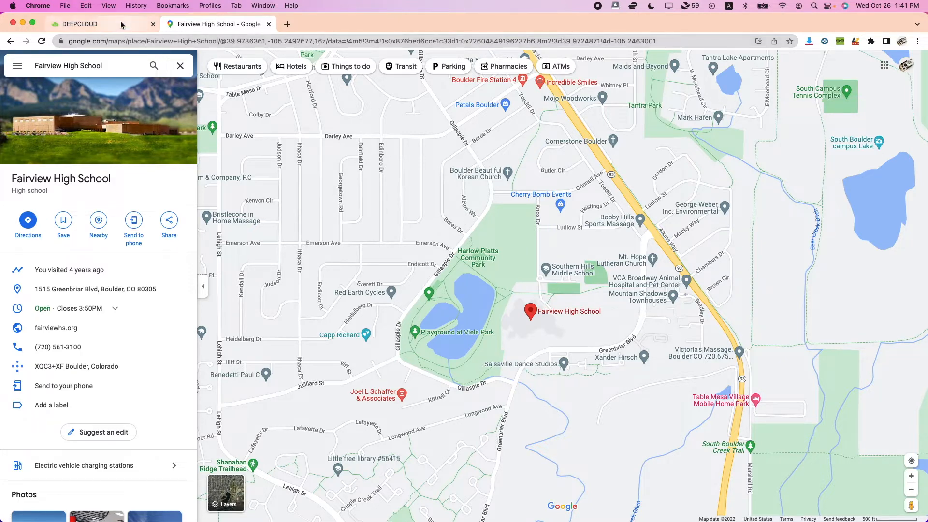
Copy the coordinate pair from the Google Maps URL and paste it into the new location's Latitude in DEEPCLOUD.
left_click_drag(227, 43, 311, 41)
right_click(298, 44)
left_click(312, 108)
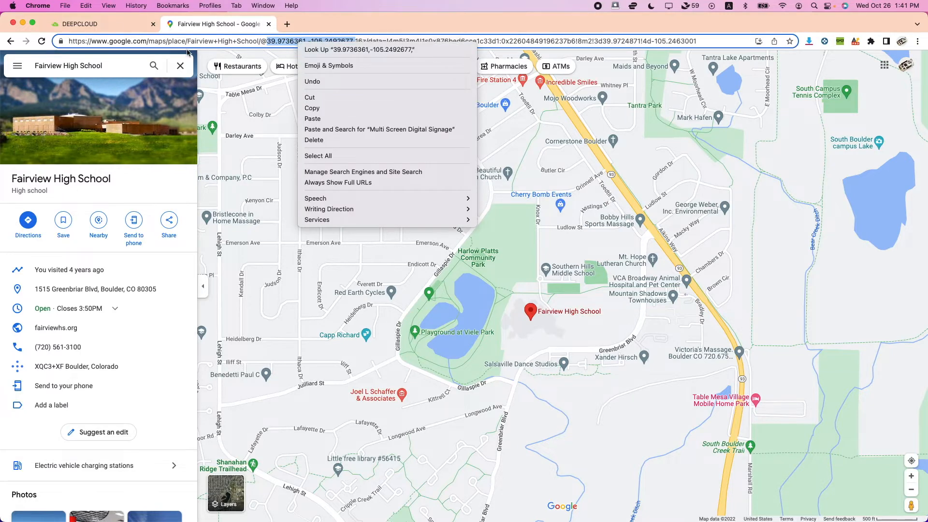
left_click(116, 25)
left_click(340, 242)
right_click(340, 242)
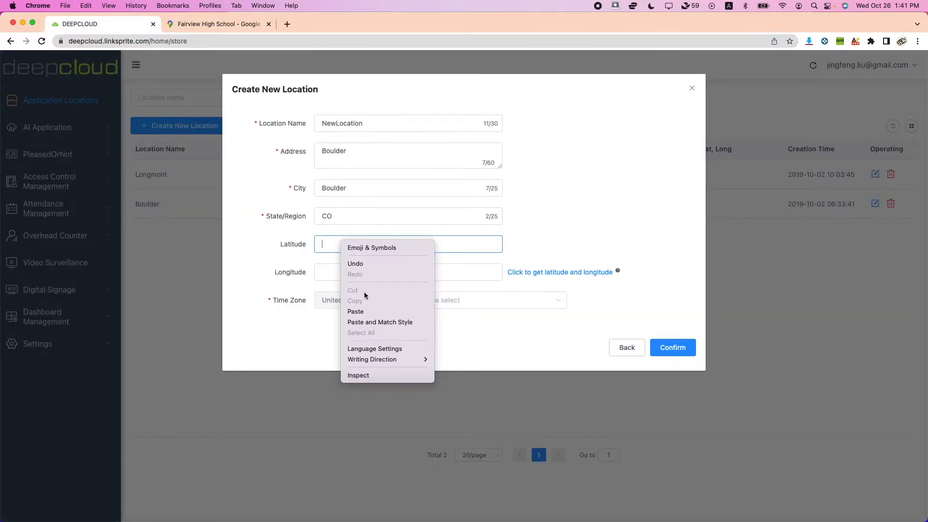
left_click(363, 309)
Move the longitude part of the pasted coordinates into Longitude, leaving -105.2492677 without commas.
left_click_drag(362, 248, 405, 244)
key("super+x")
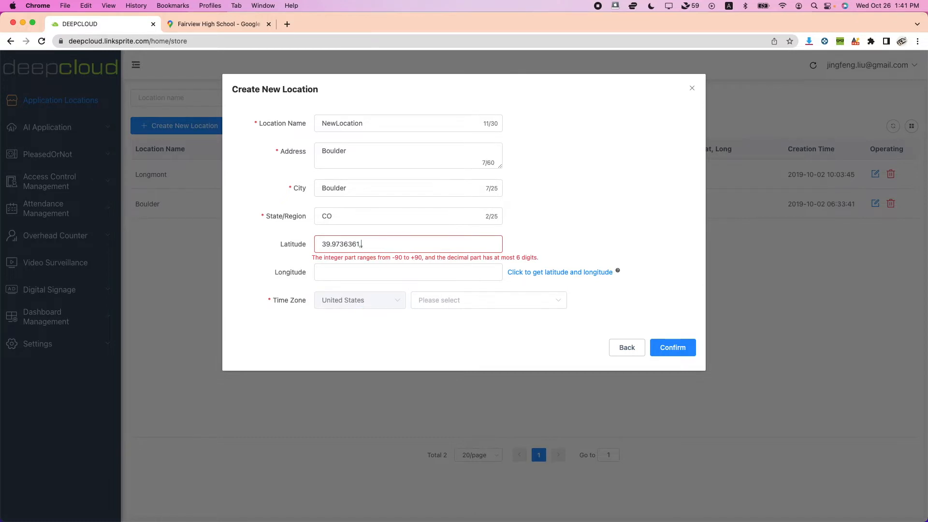
right_click(361, 271)
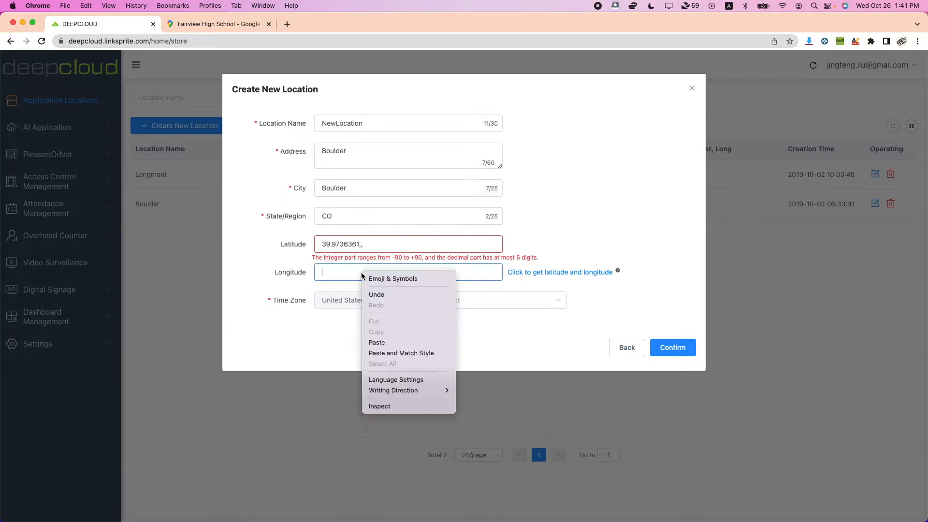
left_click(384, 342)
left_click_drag(362, 272, 279, 273)
key("BackSpace")
key("super+Right")
key("BackSpace")
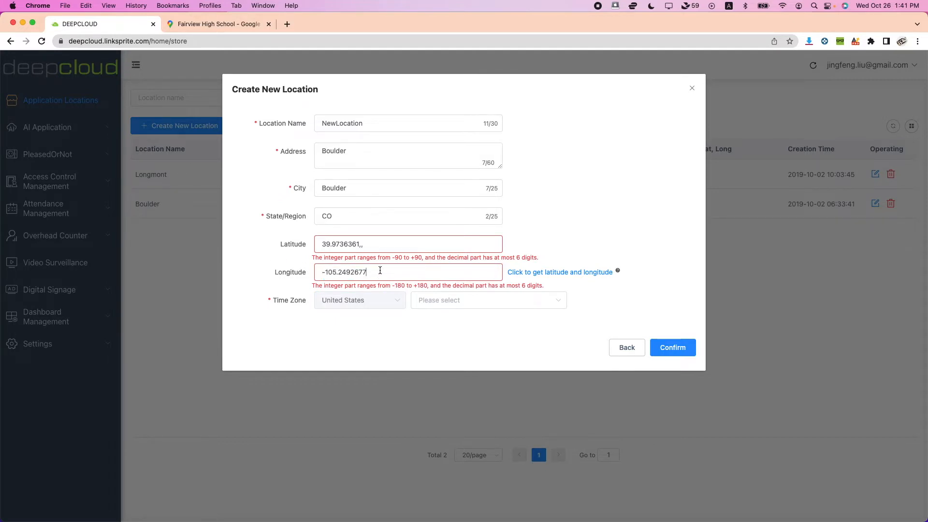
Shorten the new location's latitude to 39.
left_click(368, 246)
key("BackSpace")
key("BackSpace")
left_click(322, 272)
left_click(323, 244)
left_click(499, 244)
key("BackSpace")
key("BackSpace")
key("BackSpace")
key("BackSpace")
key("BackSpace")
key("BackSpace")
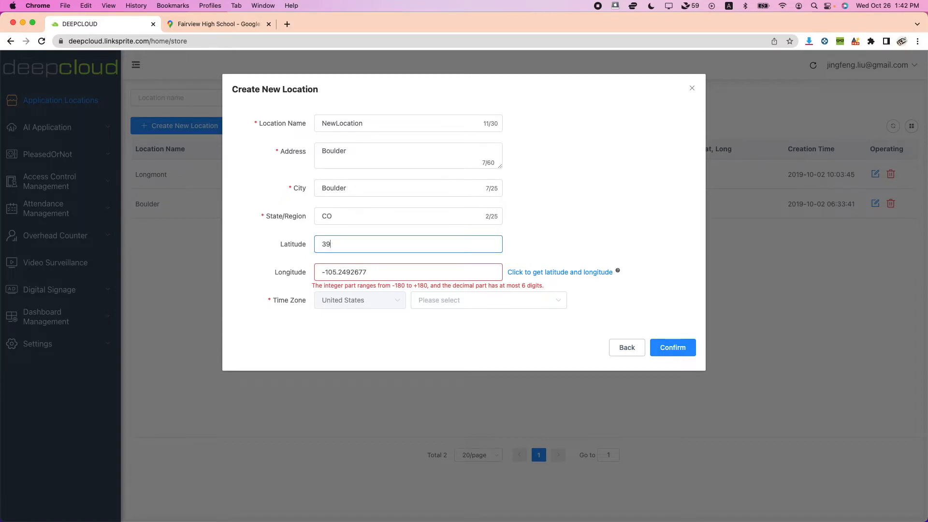
Remove the decimal part of the longitude so that it reads -105.
left_click(337, 272)
left_click_drag(337, 272, 392, 272)
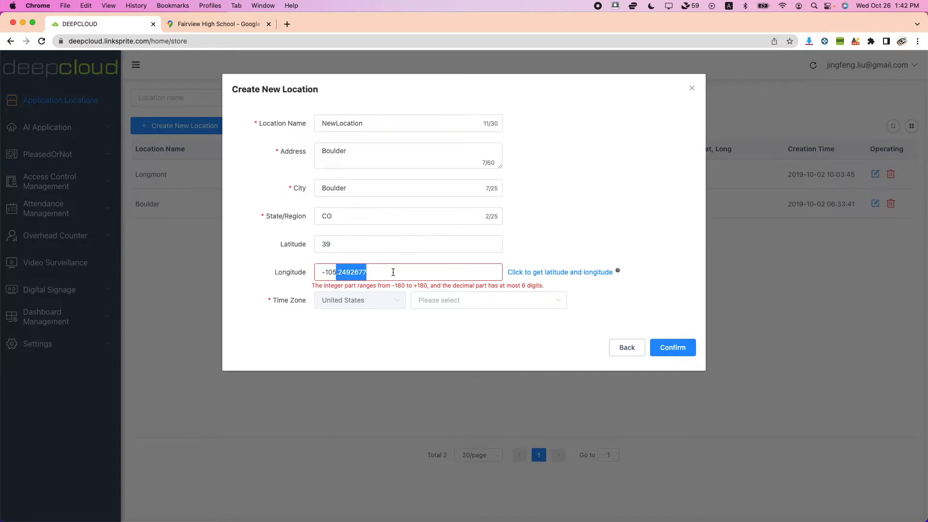
key("BackSpace")
left_click(278, 272)
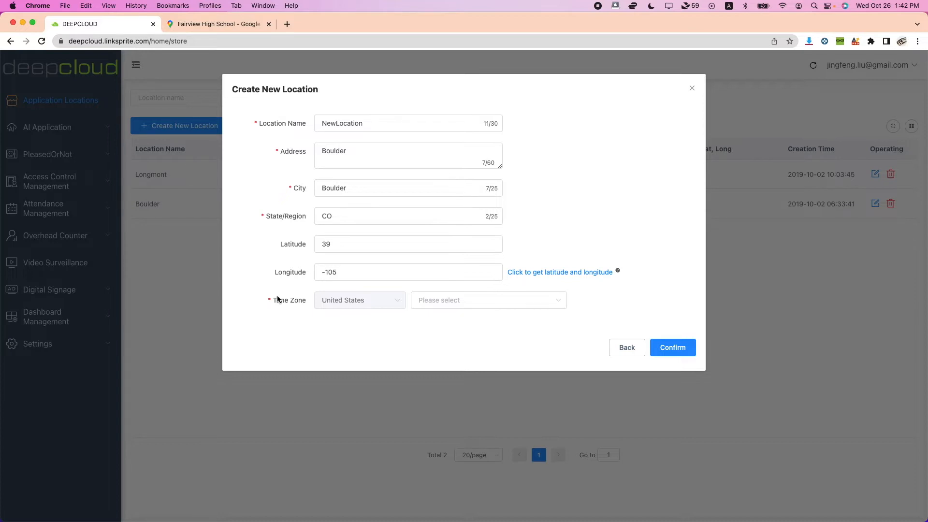
Set the time zone to (GMT - 6:00) America/Denver and save the new location.
left_click(516, 309)
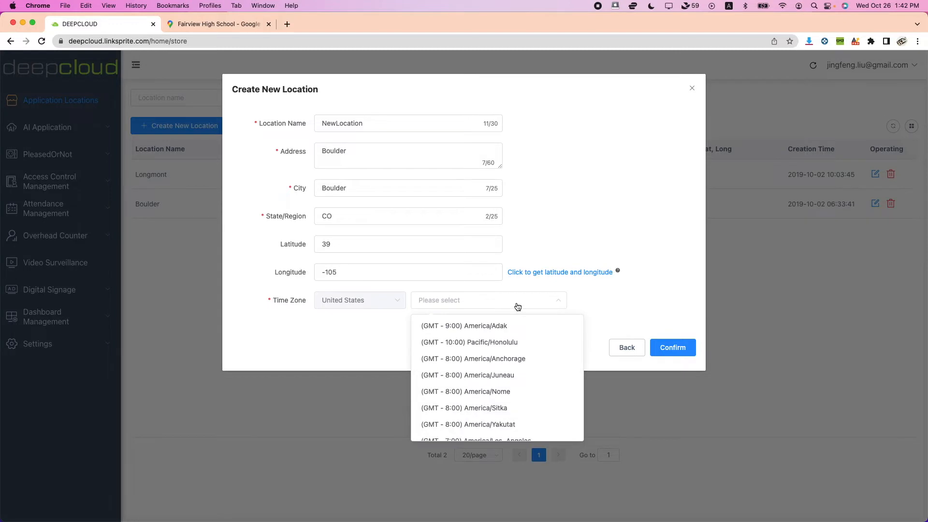
scroll(544, 376, "down", 5)
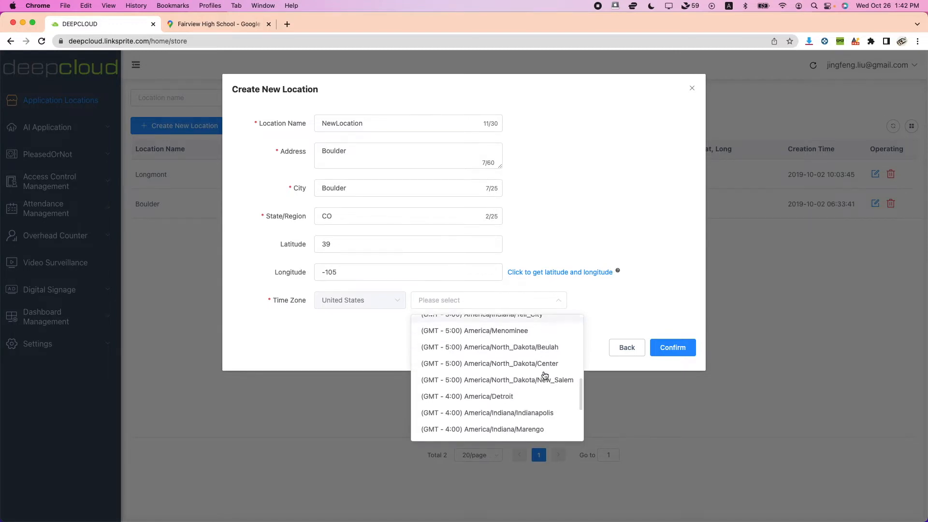
scroll(545, 375, "down", 3)
scroll(545, 375, "up", 3)
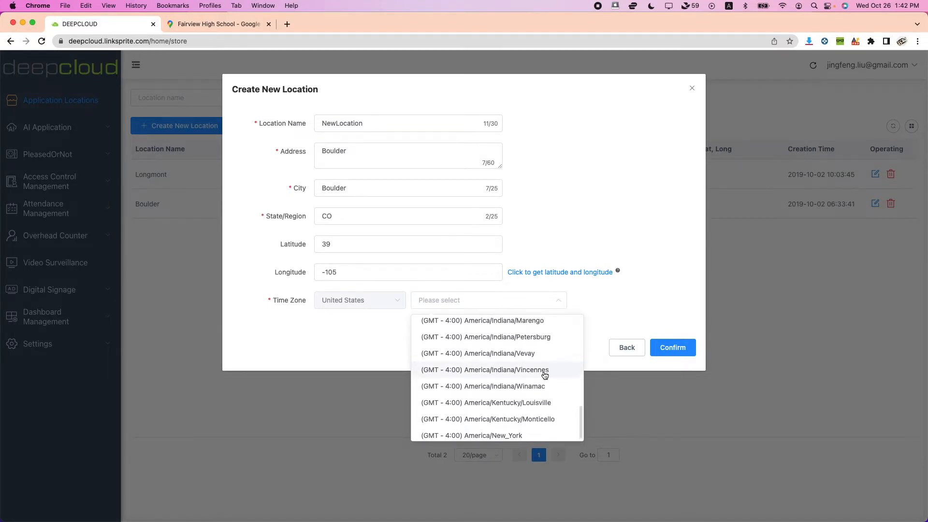
scroll(545, 376, "up", 3)
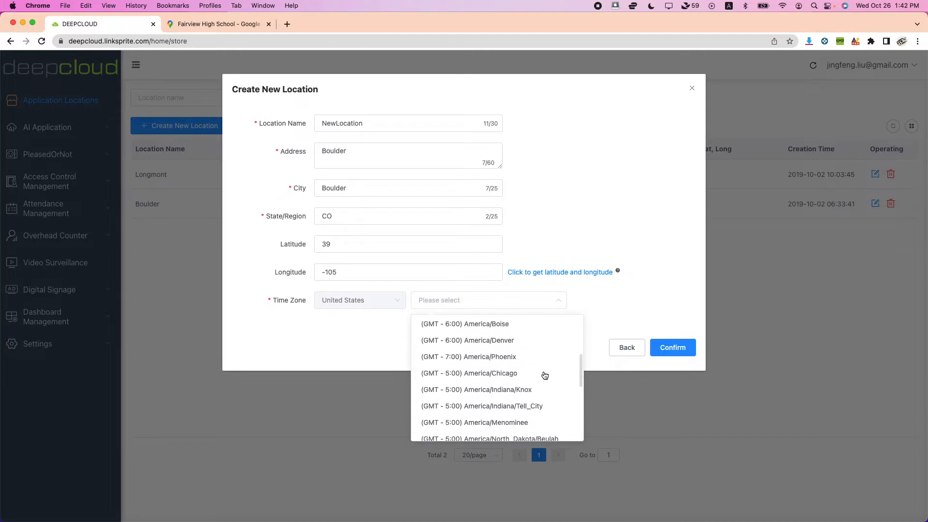
left_click(516, 340)
left_click(673, 354)
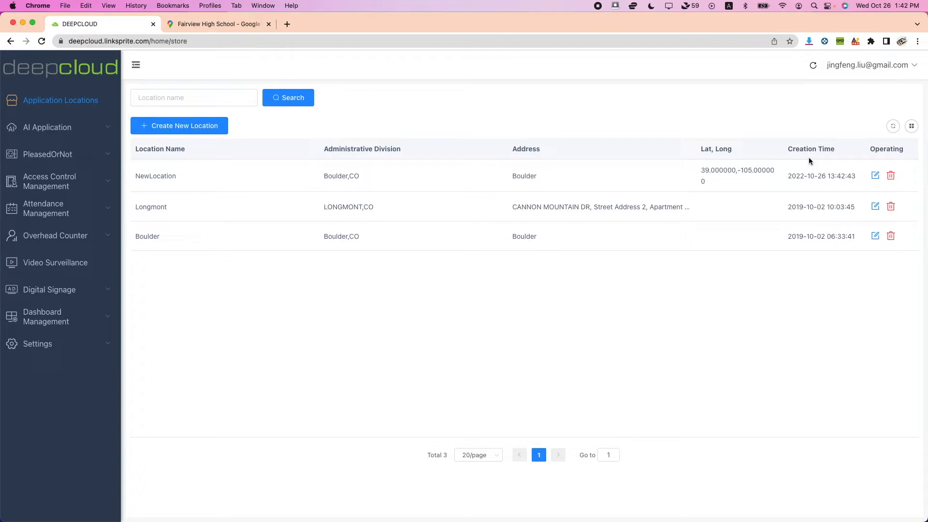
Open the device list under Digital Signage device management.
left_click(97, 292)
left_click(92, 317)
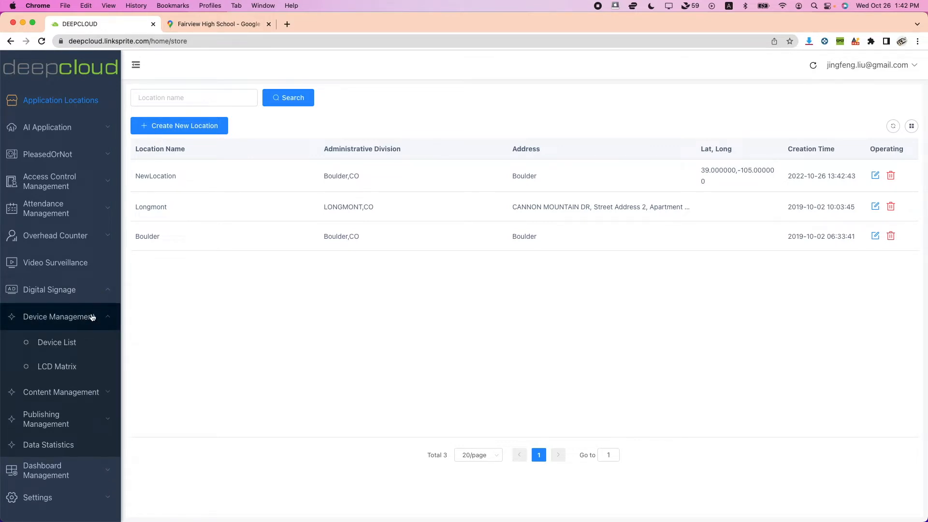
left_click(75, 344)
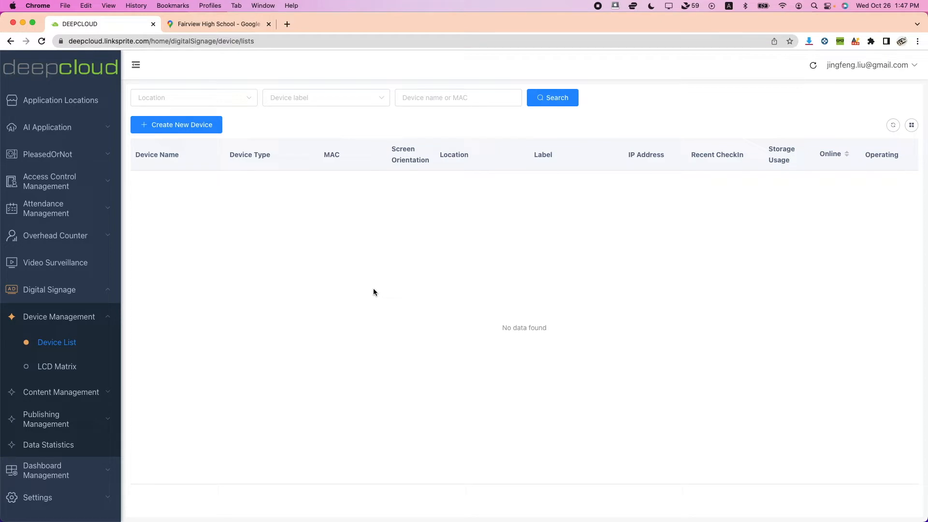
Start a new device, assigning it to NewLocation with the General Model device type.
left_click(174, 127)
left_click(256, 103)
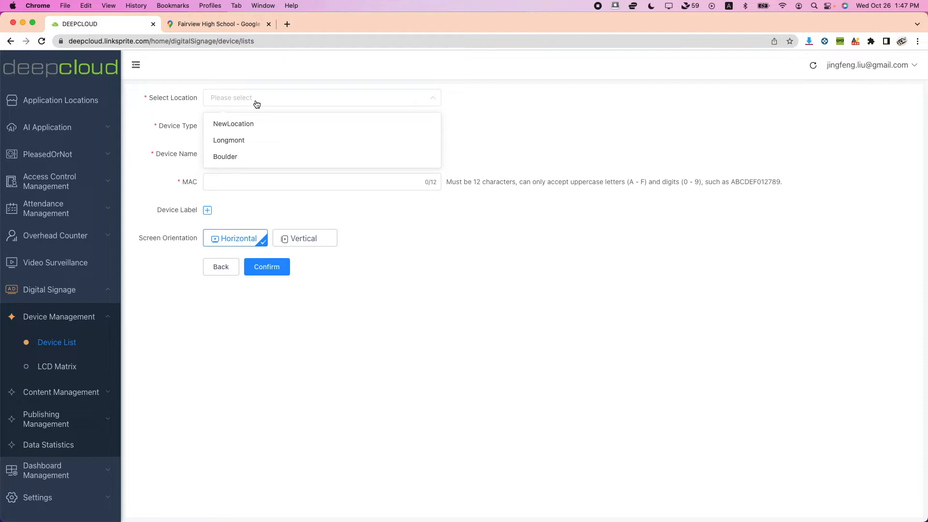
left_click(254, 124)
left_click(263, 131)
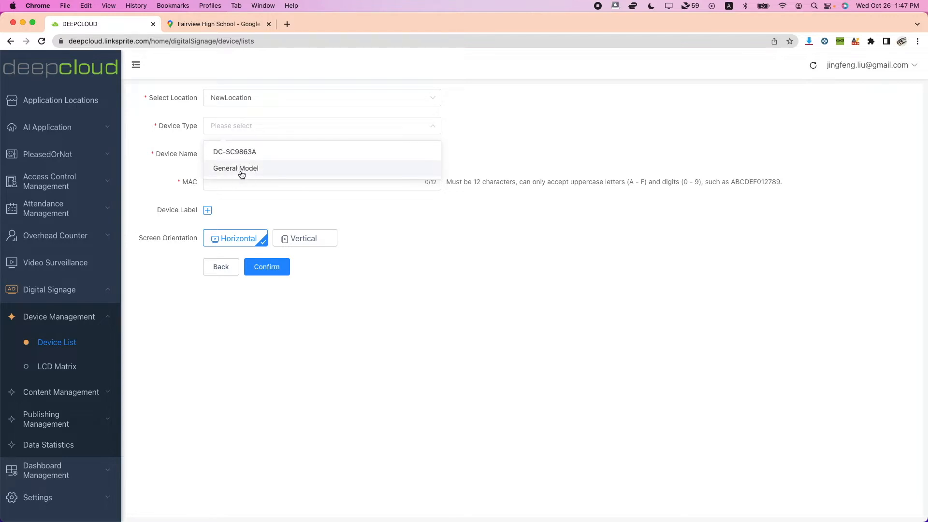
left_click(242, 169)
Name the new device LeftScreen and enter C44EAC21F1E8 as its MAC address.
left_click(247, 154)
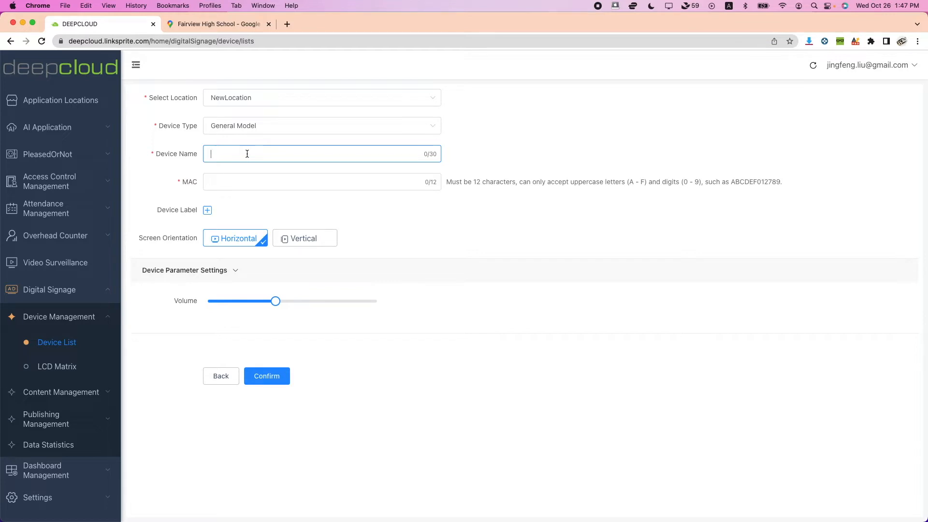
type("Left")
type("Screen")
key("Tab")
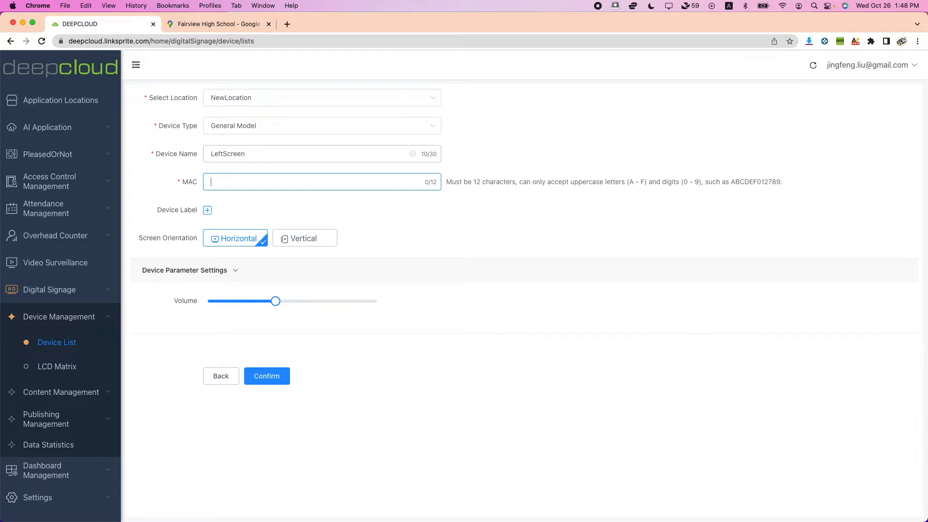
type("C44")
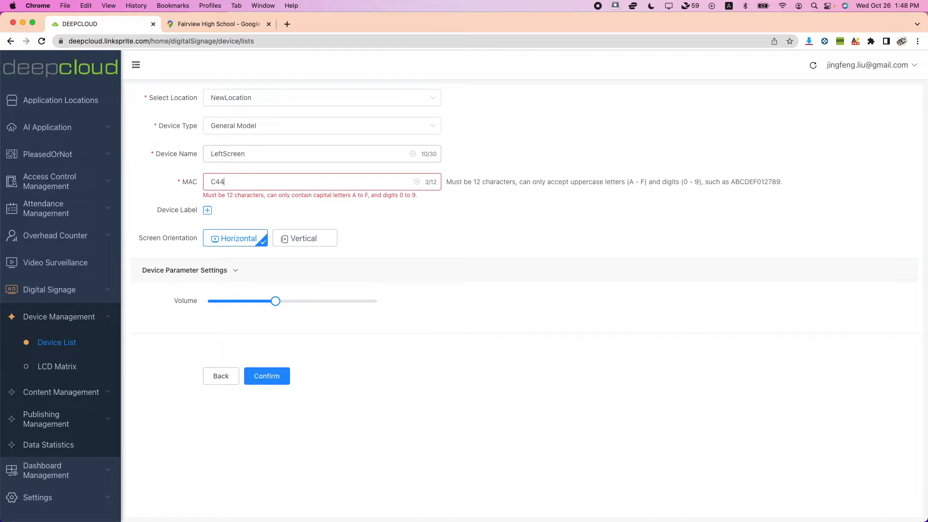
type("EAC21F1E8")
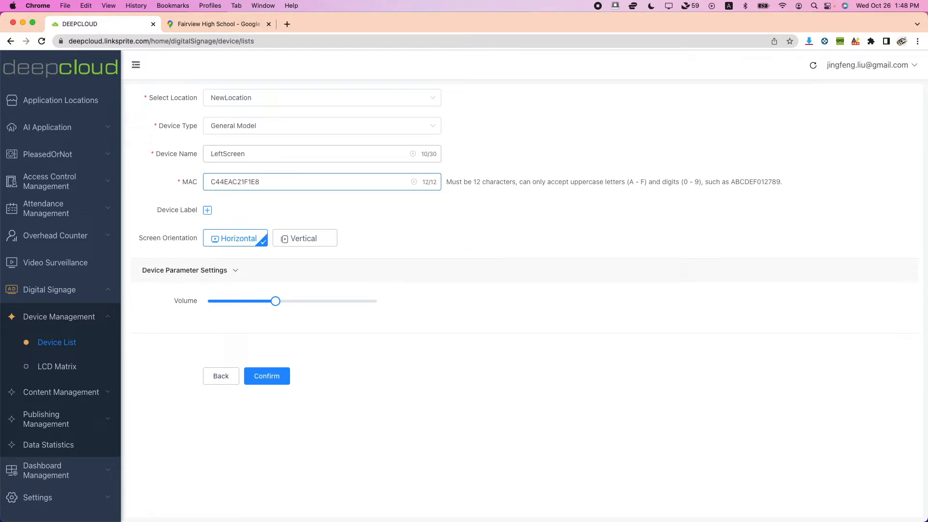
Assign the ledmatrix label to the device, keep the horizontal orientation, and save the new device.
left_click(208, 211)
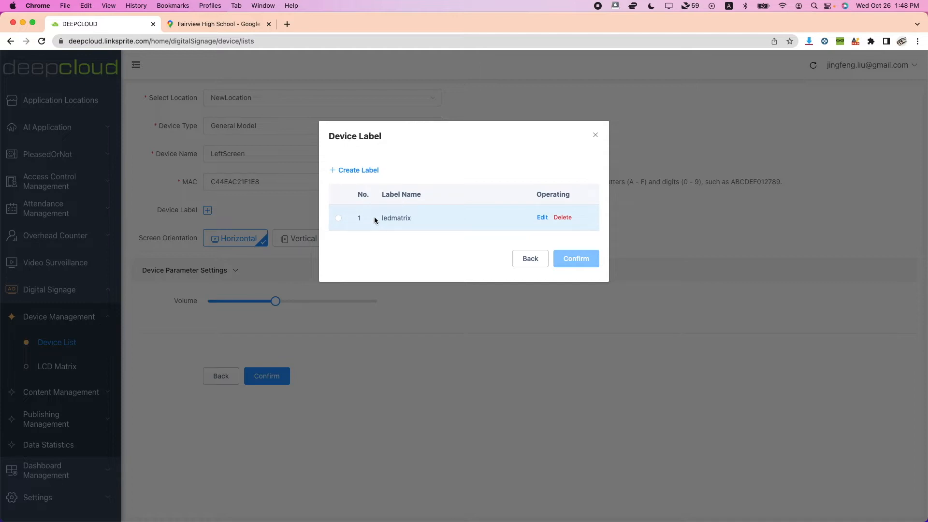
left_click(338, 219)
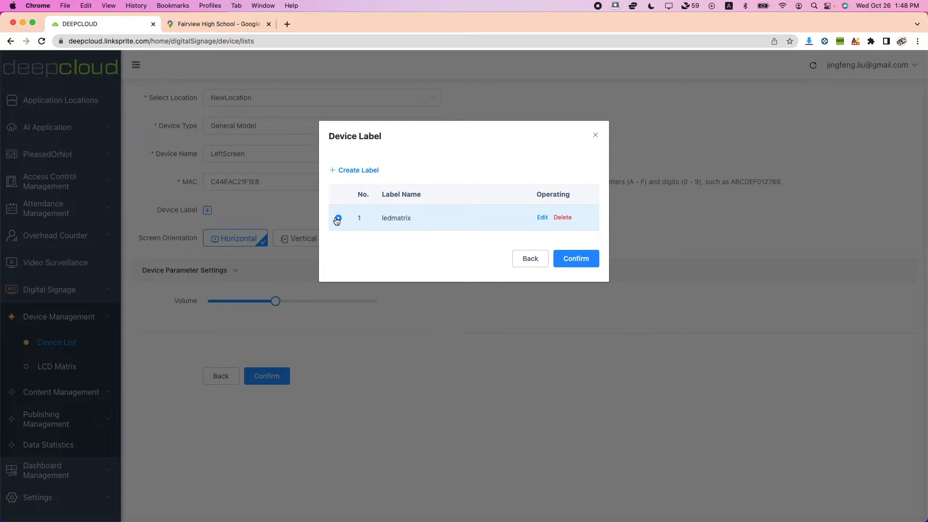
left_click(574, 264)
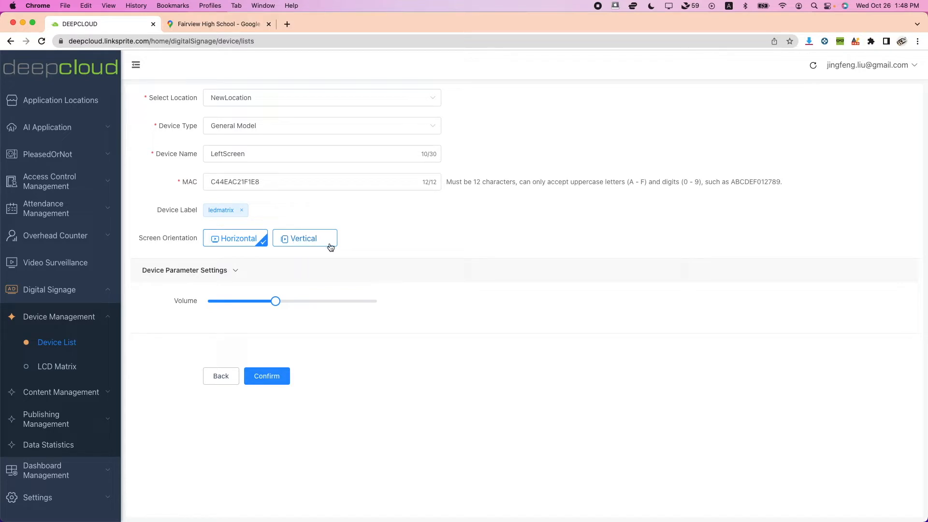
left_click(234, 272)
left_click(235, 272)
left_click(277, 382)
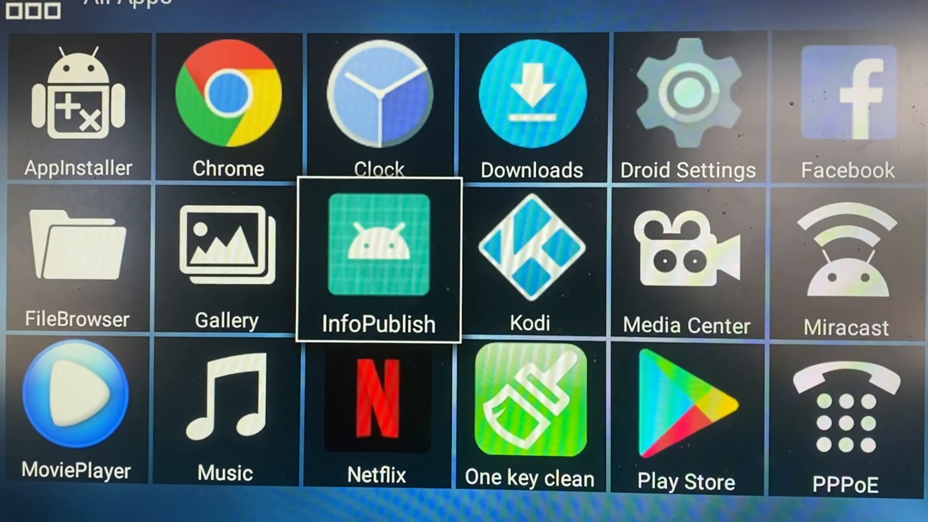
Launch InfoPublish on the Android player, and reload the DEEPCLOUD device list in Chrome to refresh the device status.
key("Return")
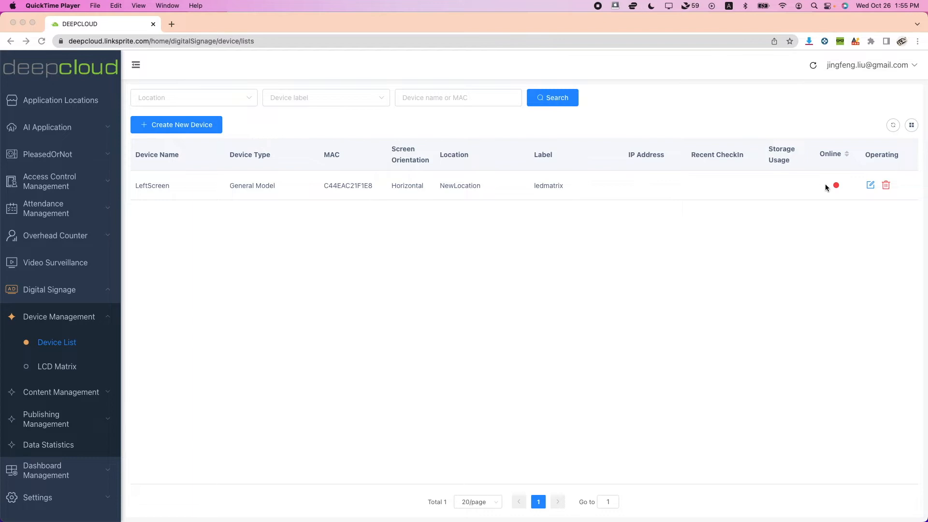
right_click(669, 227)
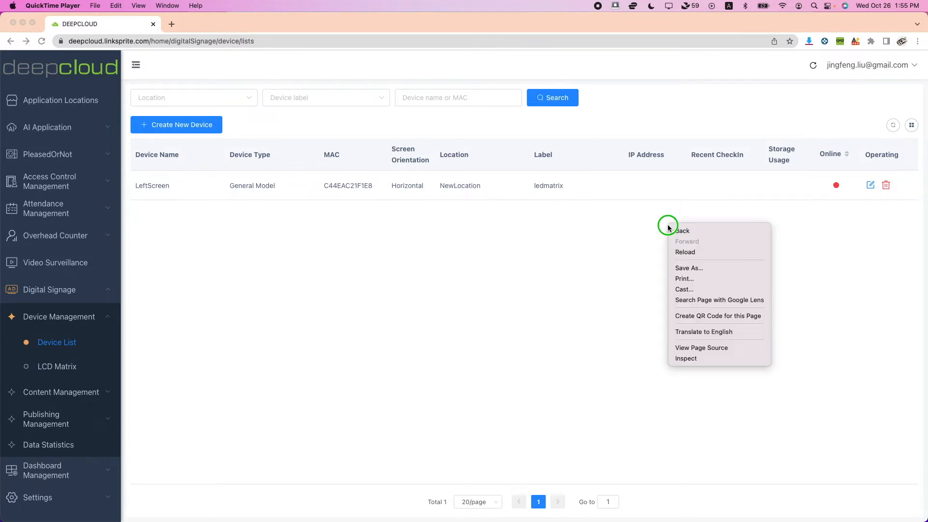
left_click(681, 251)
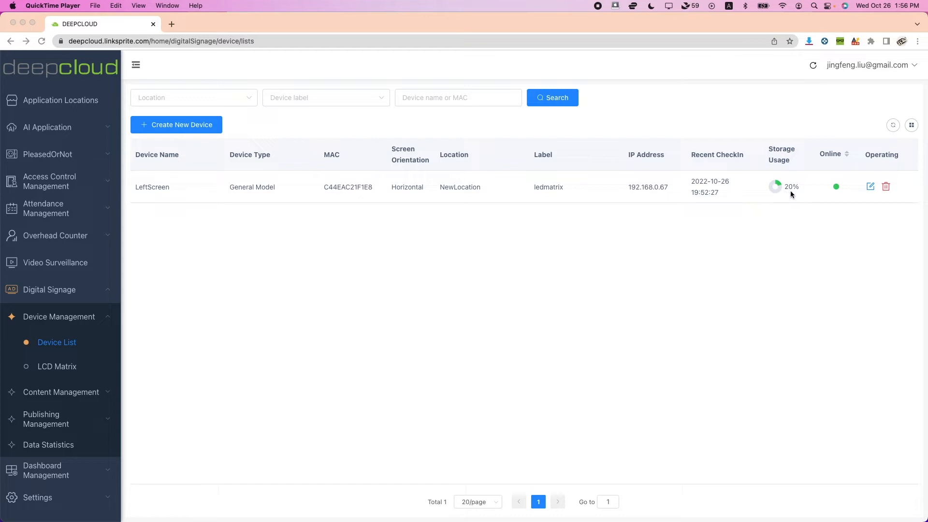
Open LeftScreen for editing and review its device information and parameter settings.
left_click(871, 187)
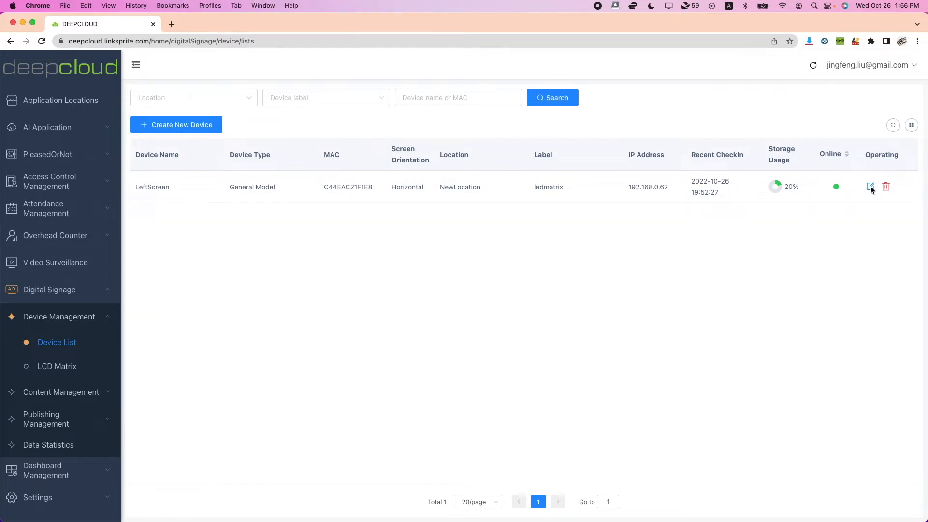
left_click(870, 188)
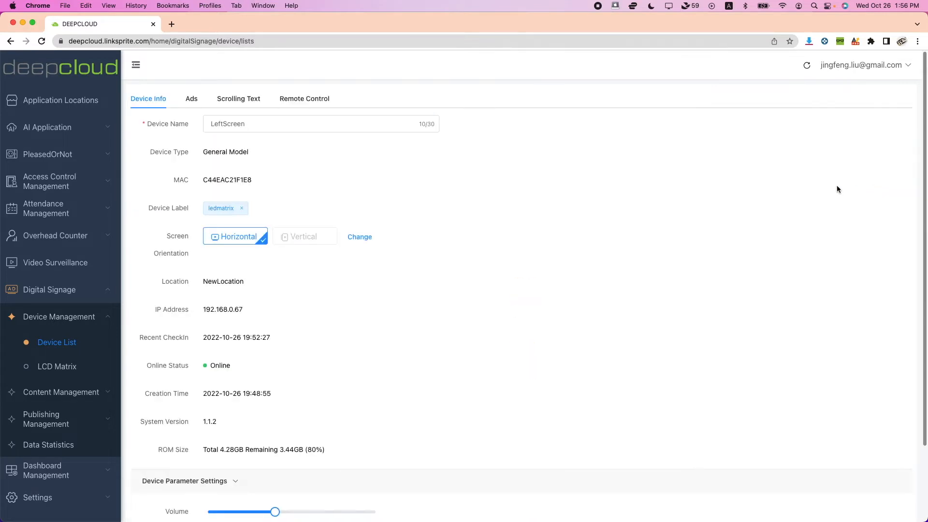
scroll(352, 274, "down", 1)
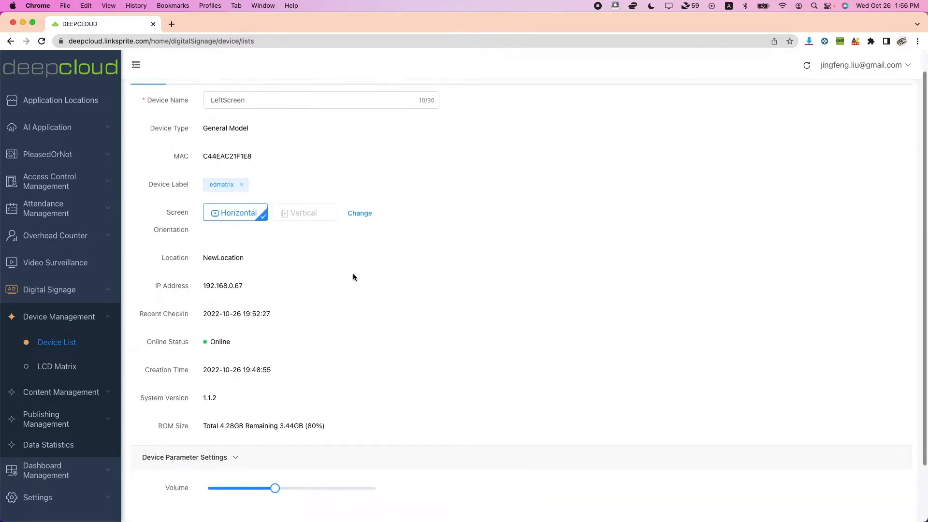
scroll(352, 276, "down", 3)
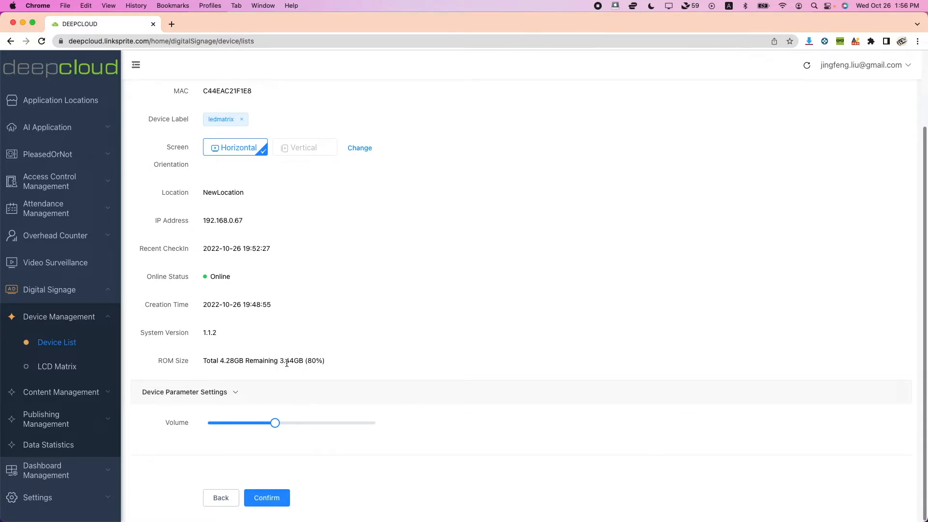
mouse_move(275, 423)
scroll(345, 348, "up", 2)
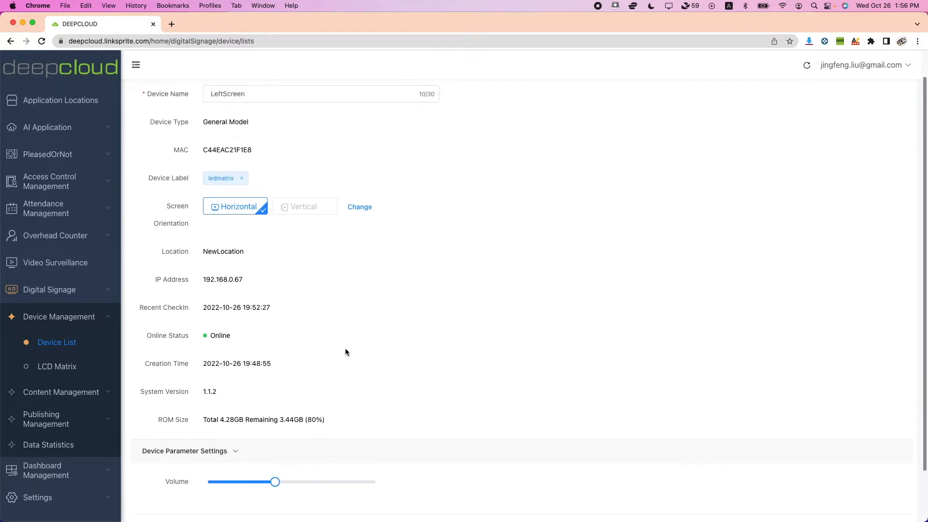
scroll(345, 349, "up", 1)
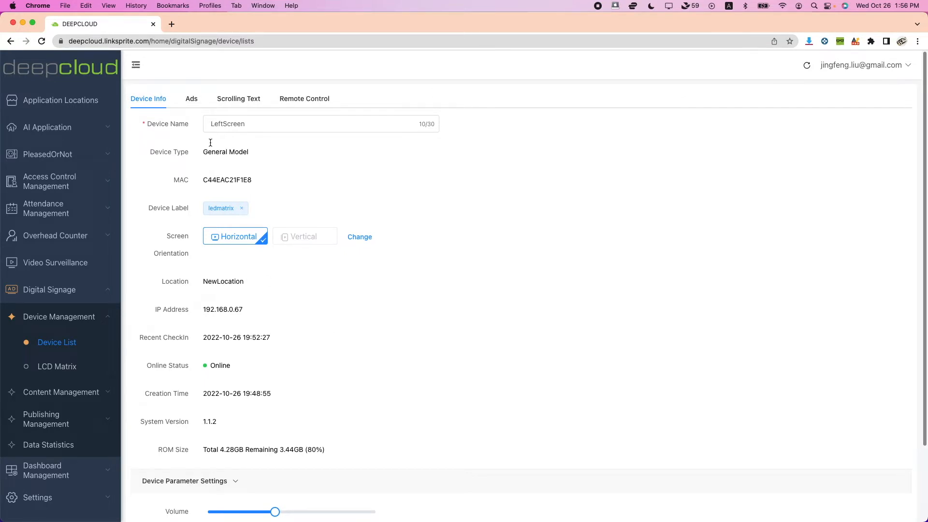
Examine the ad task list and the daily task timeline of LeftScreen.
left_click(198, 103)
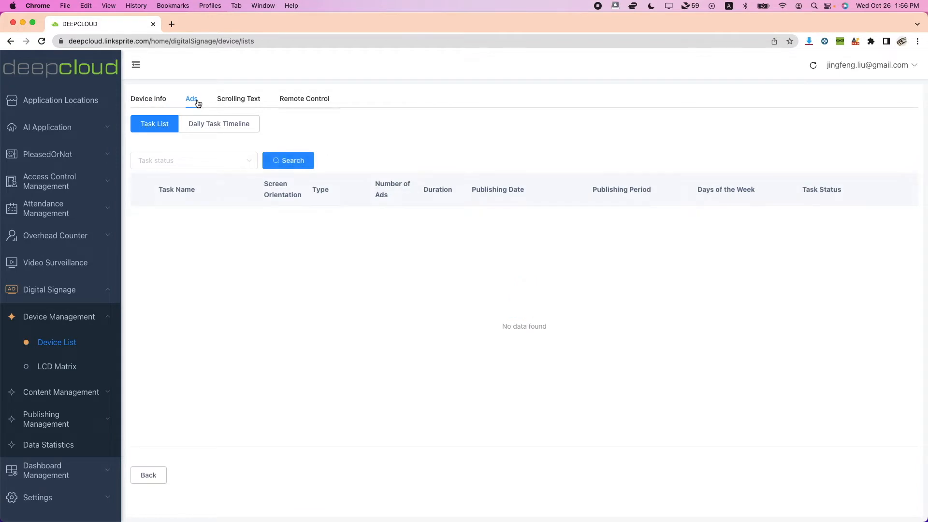
left_click(210, 123)
left_click(169, 124)
left_click(216, 129)
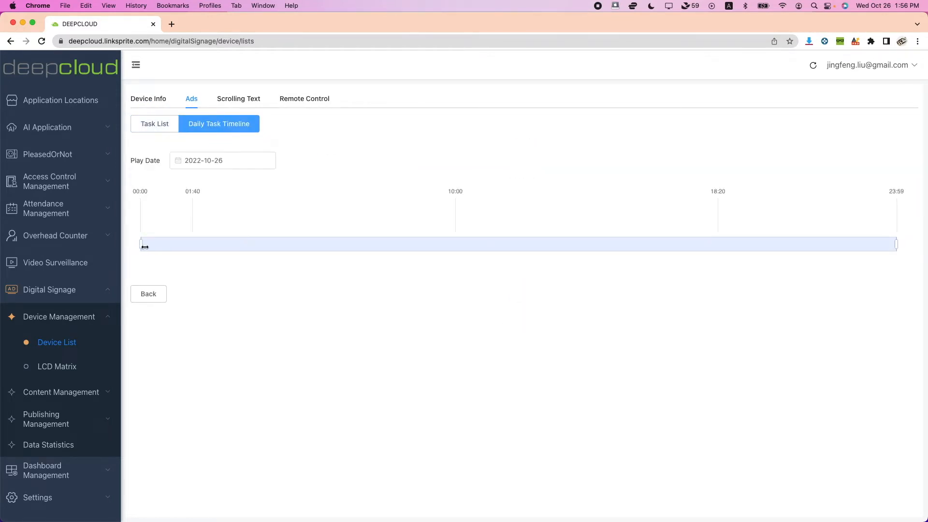
left_click(155, 127)
left_click(223, 128)
Check the device's scrolling text tasks and available remote control commands, ending back at its device information.
left_click(242, 101)
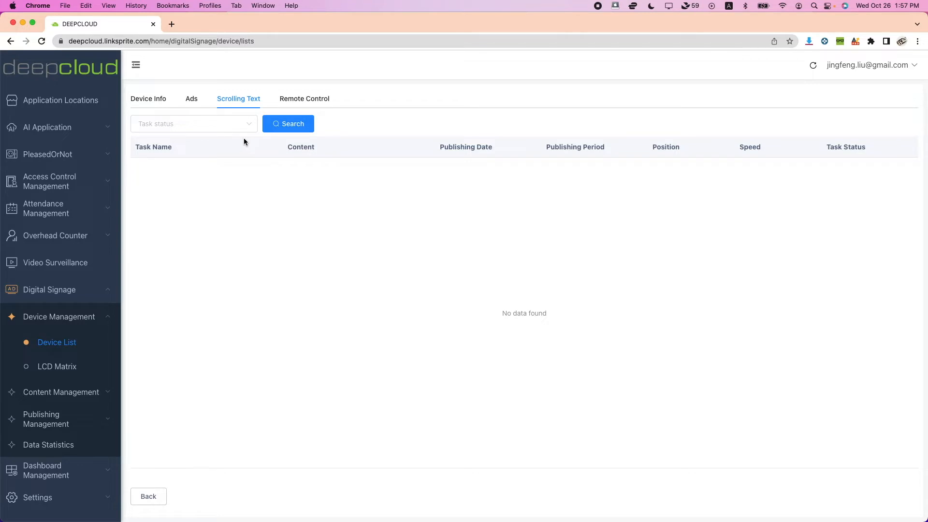
left_click(300, 102)
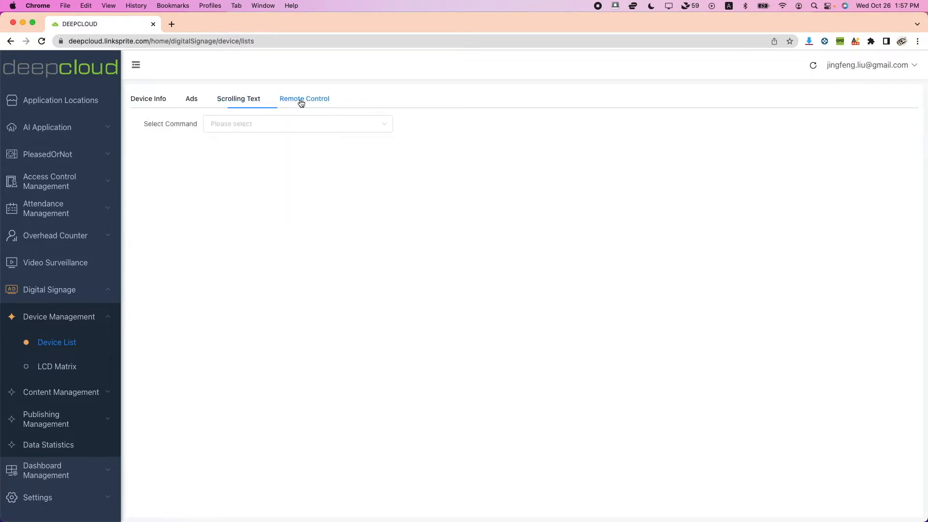
left_click(291, 128)
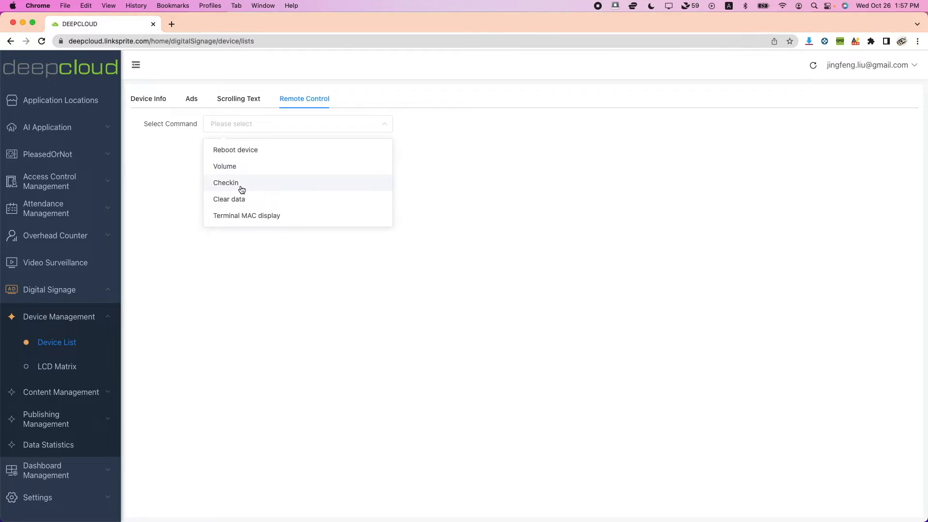
left_click(194, 218)
left_click(151, 107)
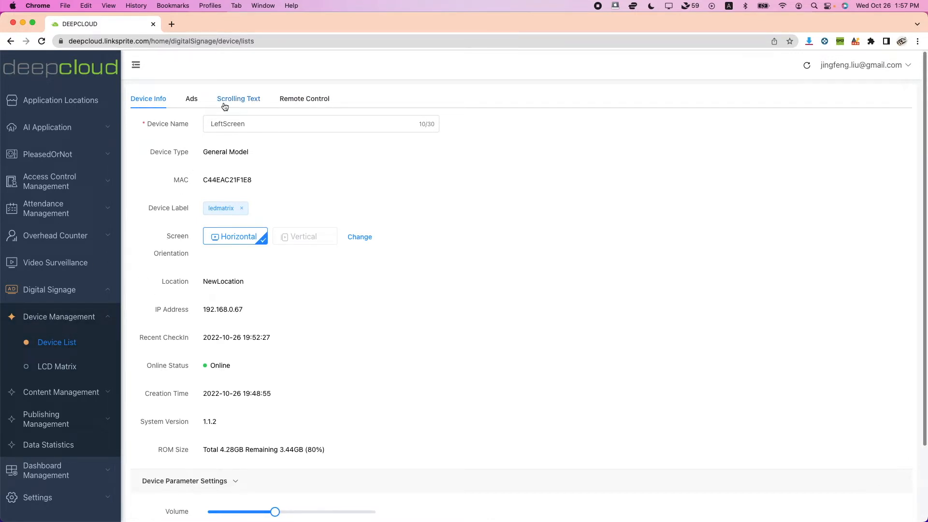
View the LCD Matrix page under device management and return to the device list.
left_click(80, 317)
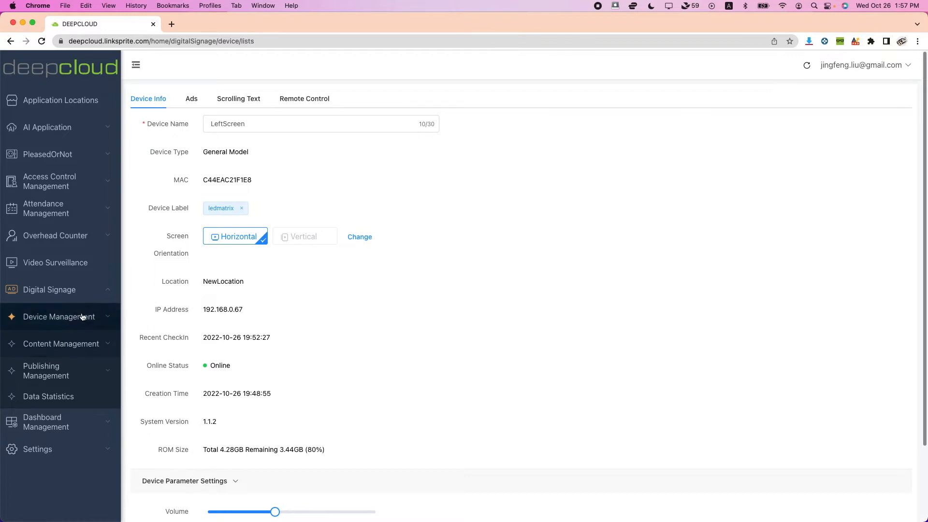
left_click(82, 317)
left_click(56, 367)
left_click(69, 345)
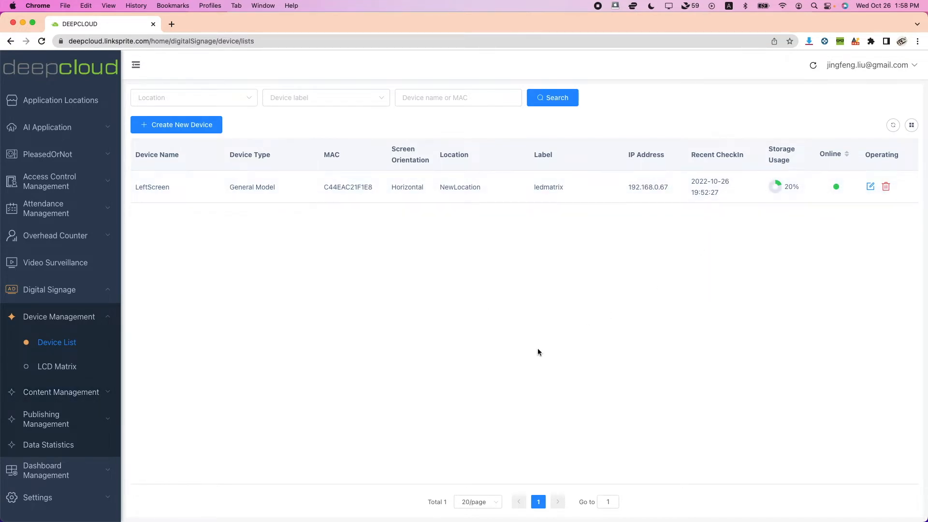
Look through the Materials, Templates and Ads pages of content management and the Ads Publishing page.
left_click(107, 392)
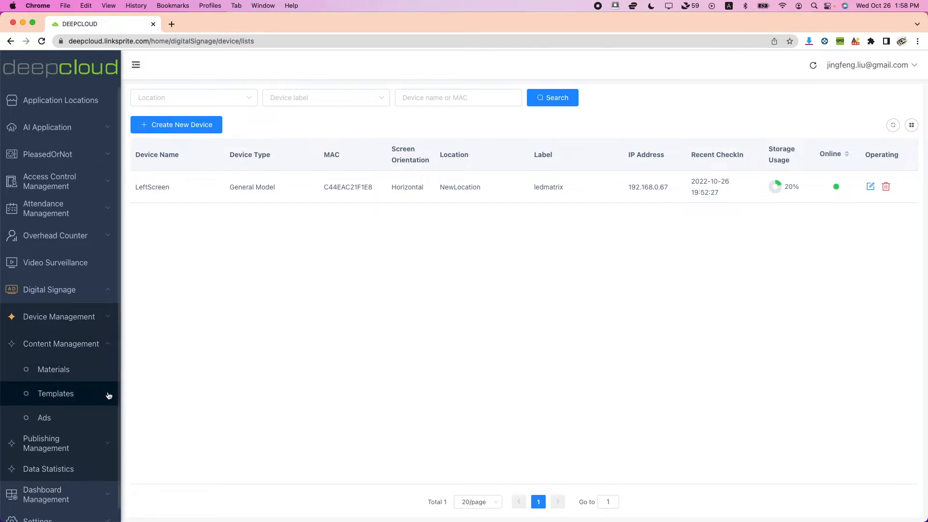
left_click(69, 371)
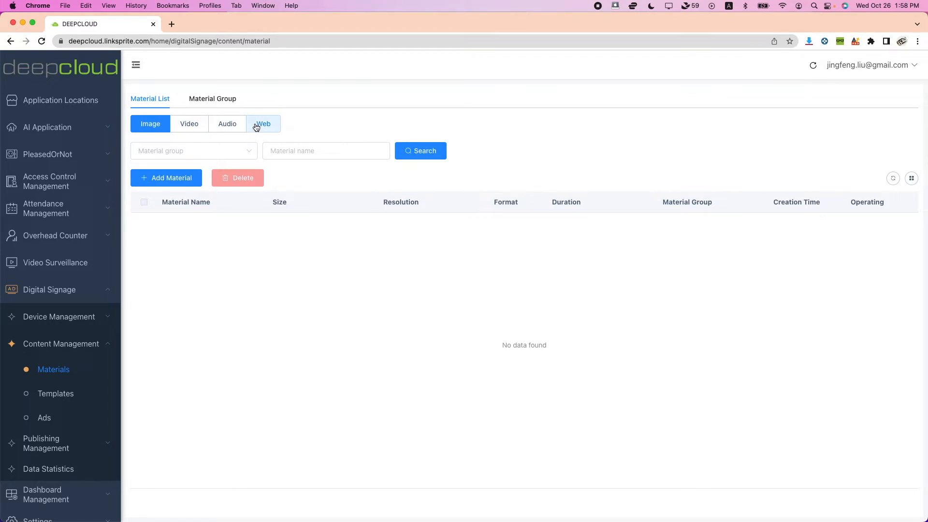
left_click(73, 392)
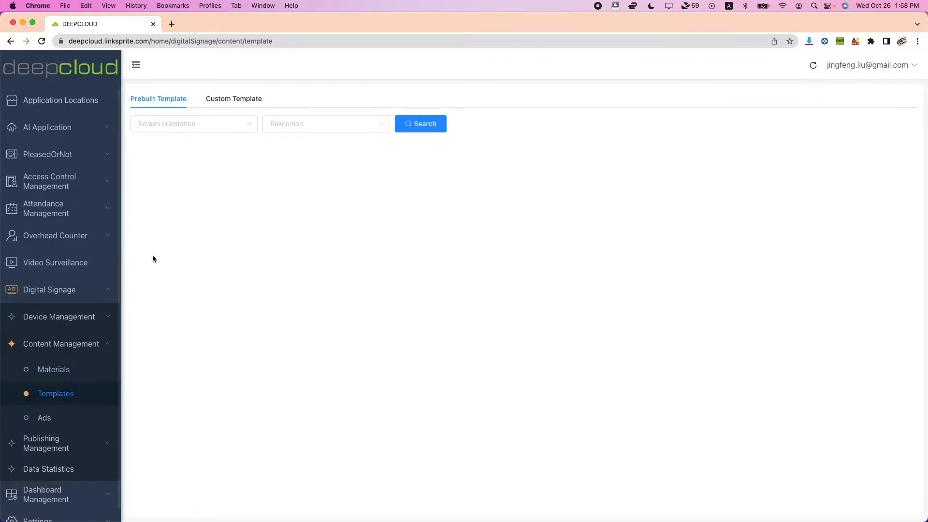
left_click(237, 99)
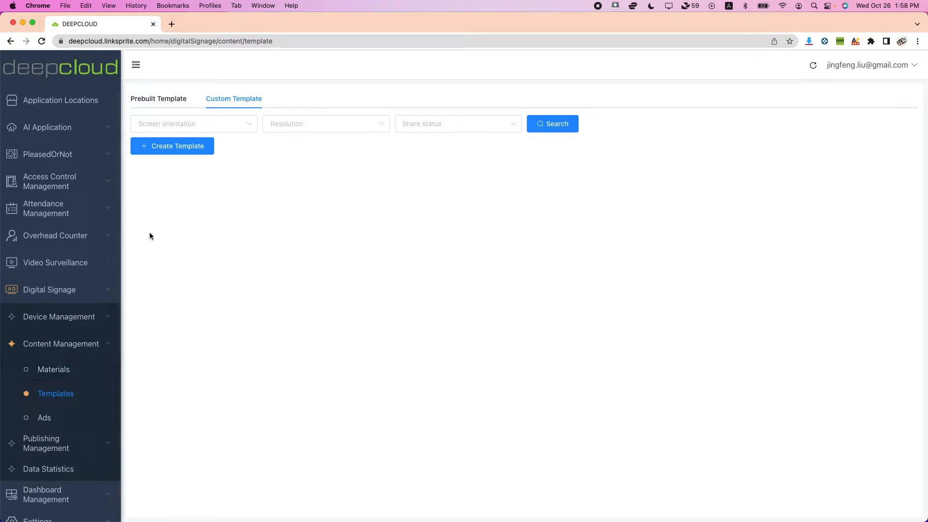
left_click(44, 419)
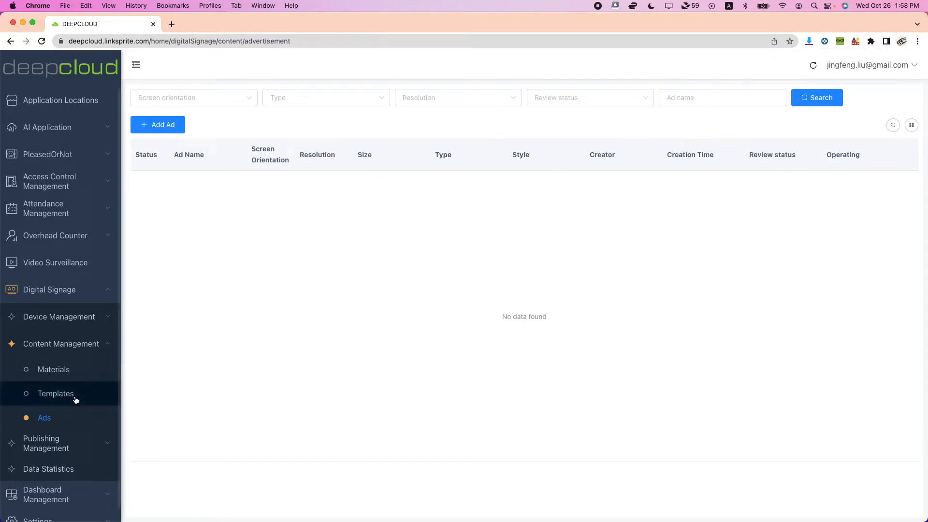
left_click(105, 444)
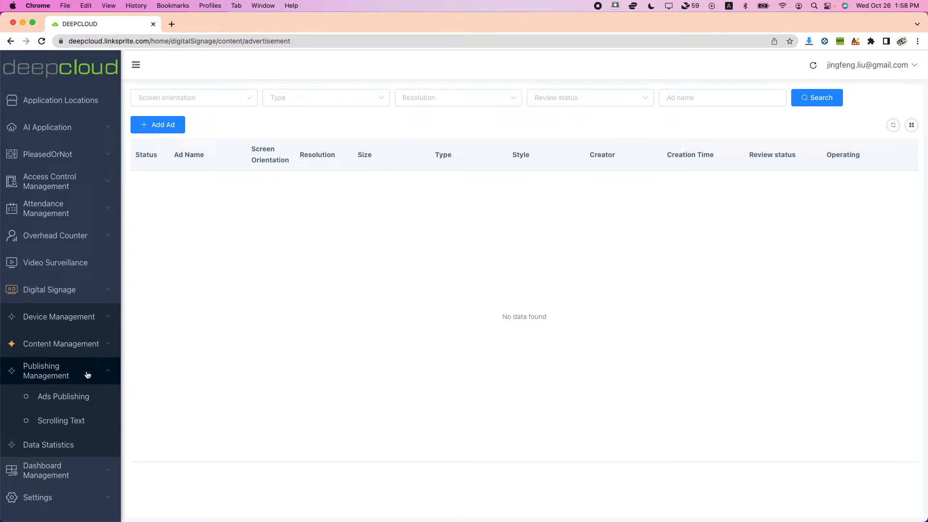
left_click(82, 398)
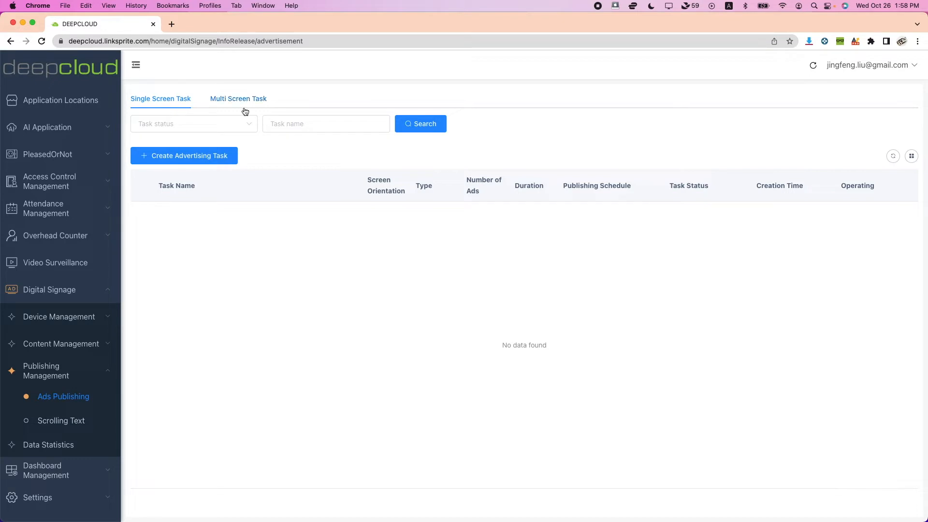
Open the materials list in content management and show the video materials.
left_click(112, 346)
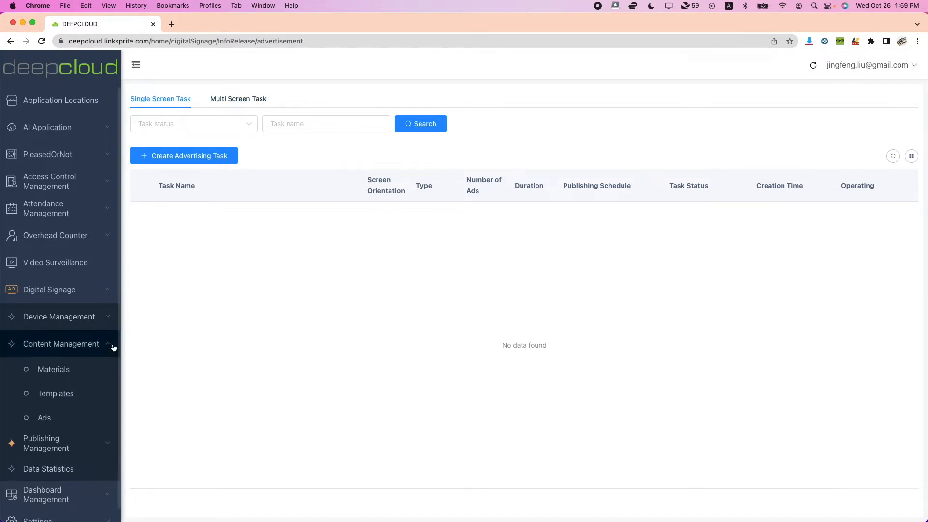
left_click(67, 372)
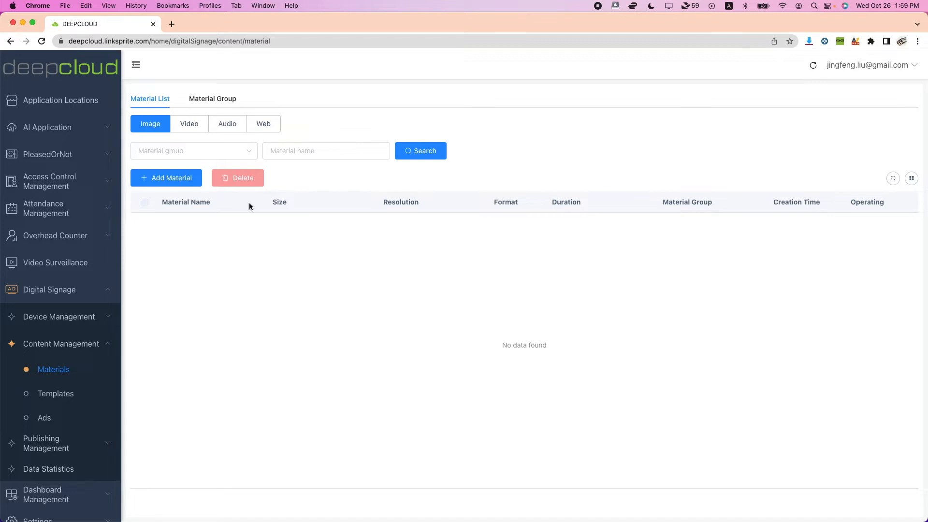
left_click(199, 125)
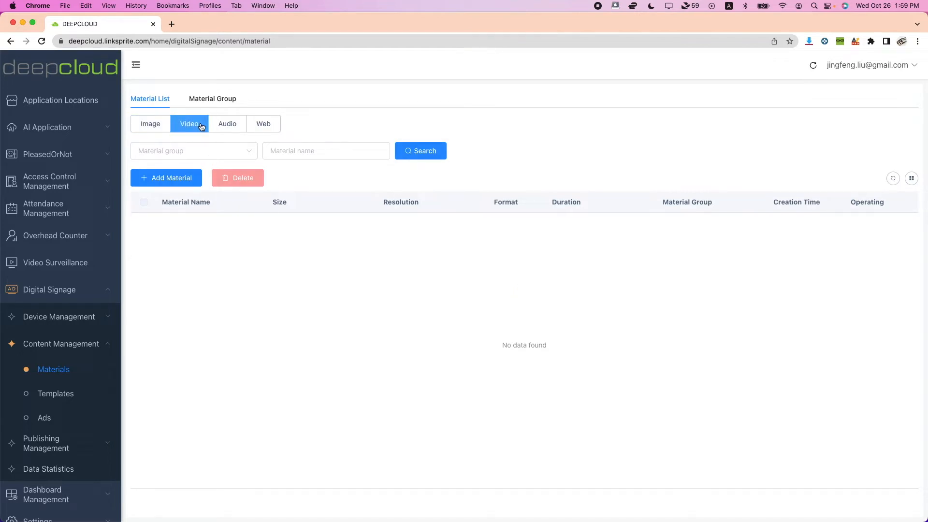
Delete the Projector group from the material groups.
left_click(226, 99)
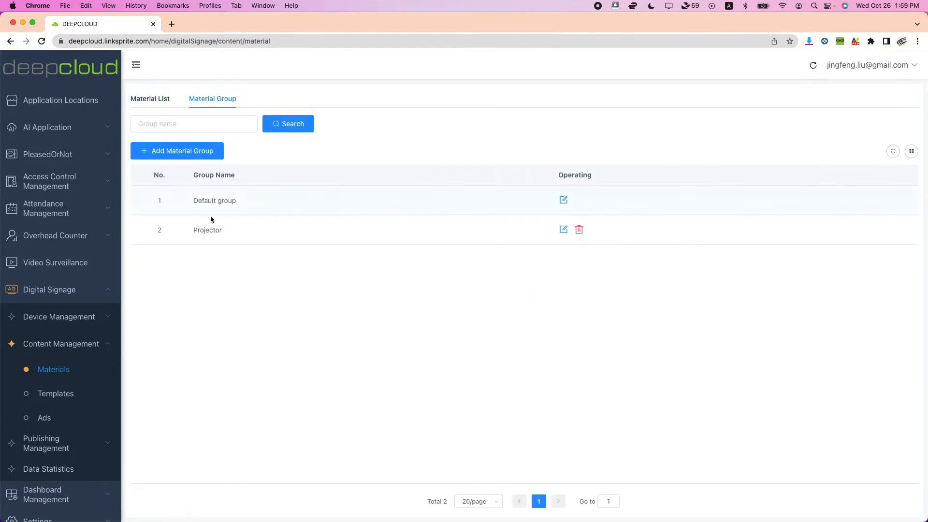
left_click(579, 229)
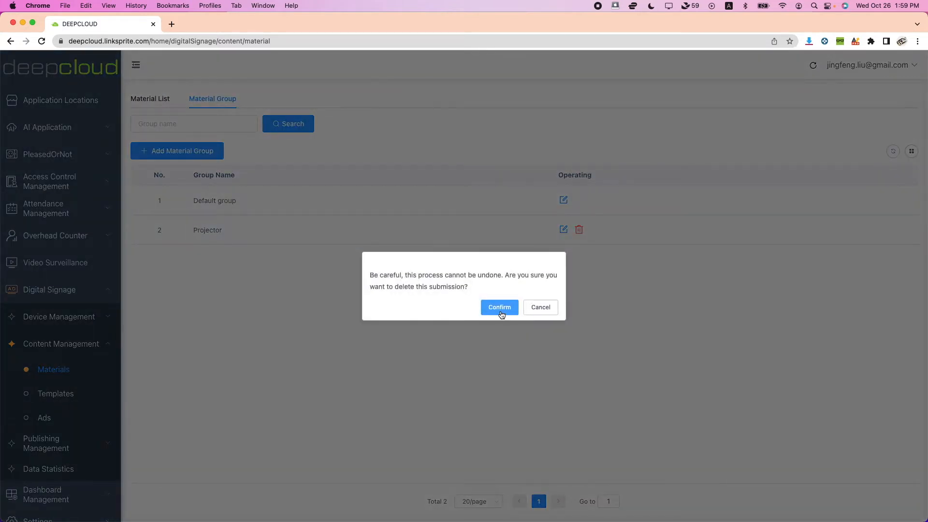
left_click(499, 308)
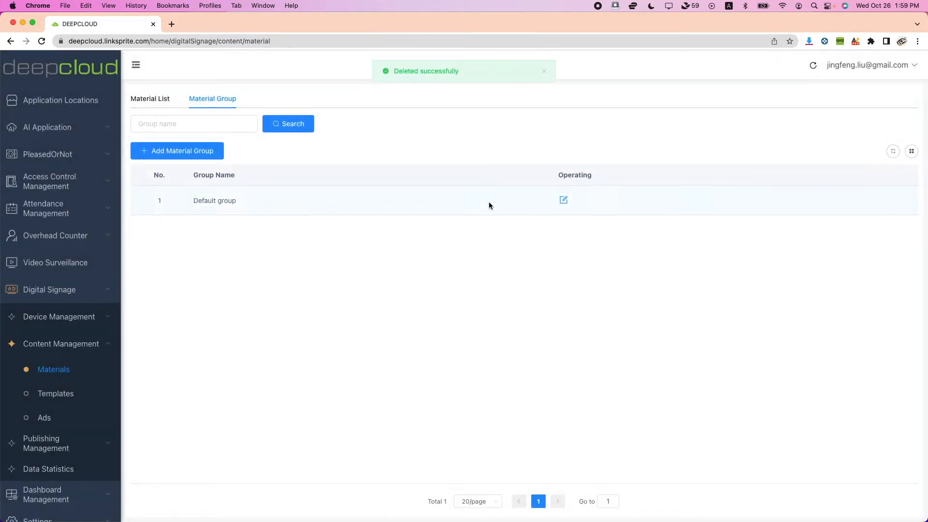
Add a new material group named MiniProjector.
left_click(214, 155)
left_click(414, 174)
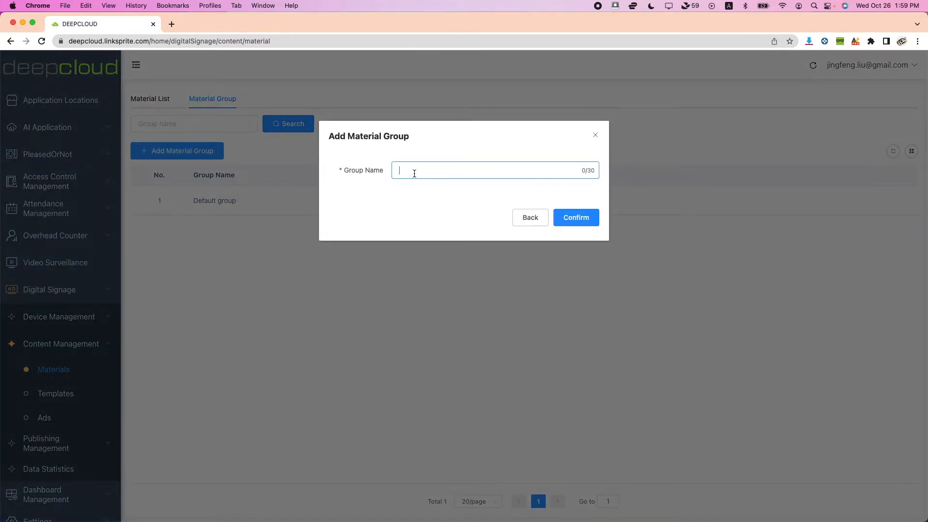
type("Projector")
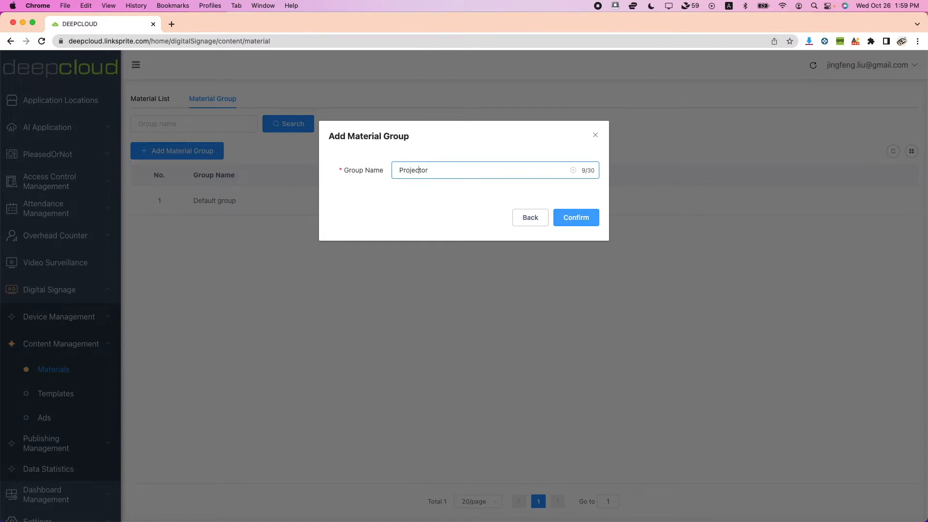
type("Mini")
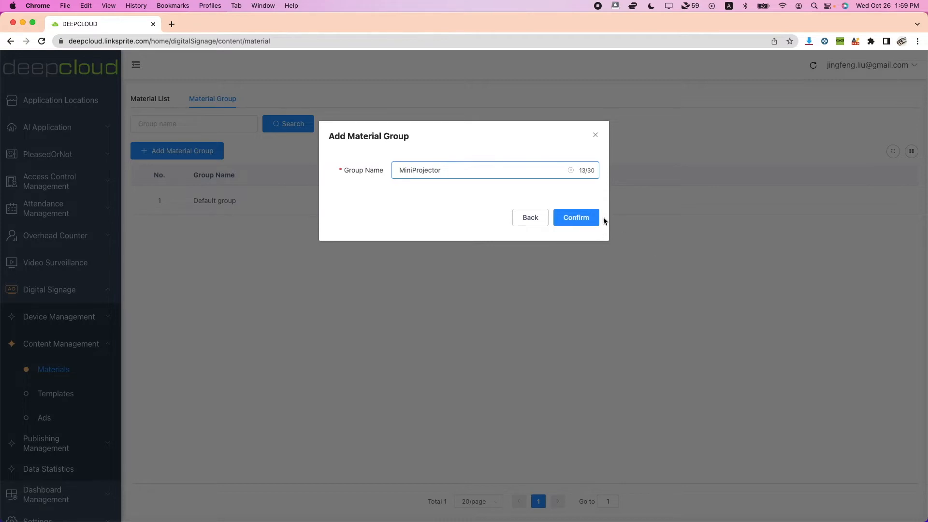
left_click(576, 218)
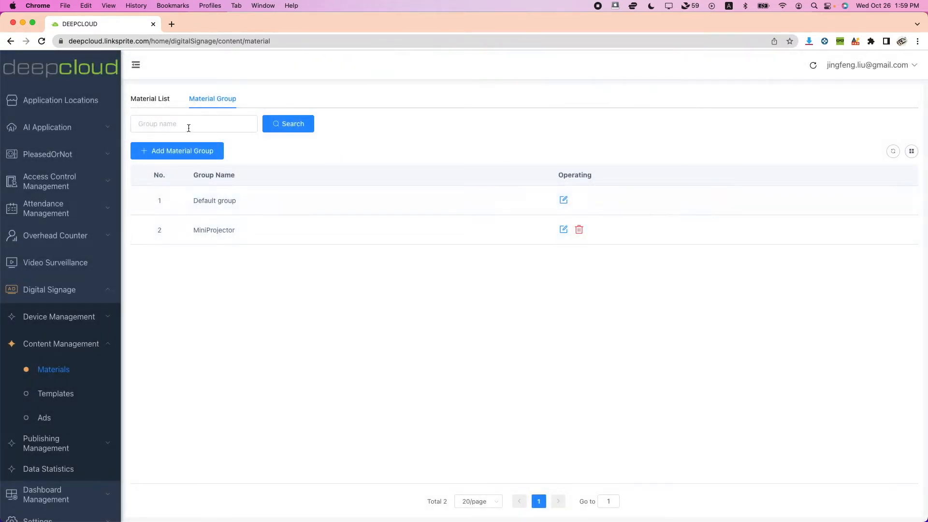
Upload 694_1666254551.mp4 from the Desktop as a video material in the MiniProjector group.
left_click(153, 100)
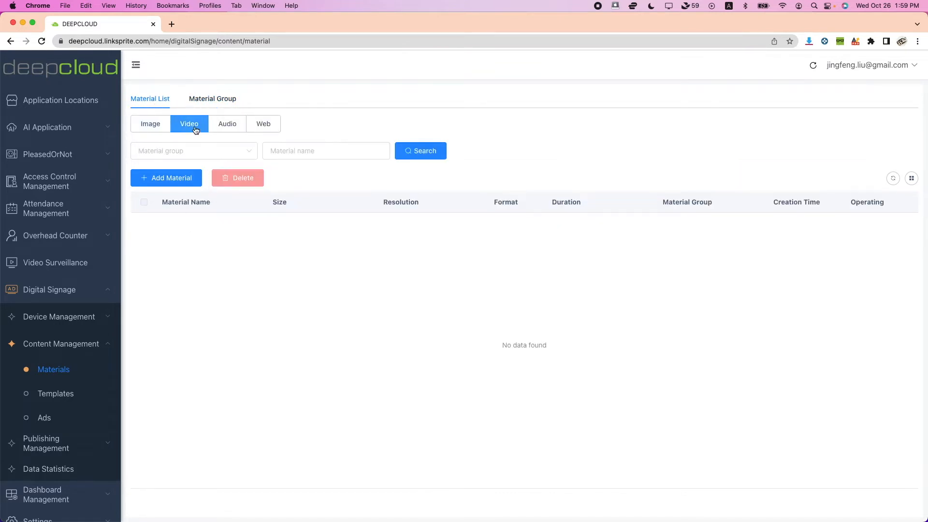
left_click(175, 178)
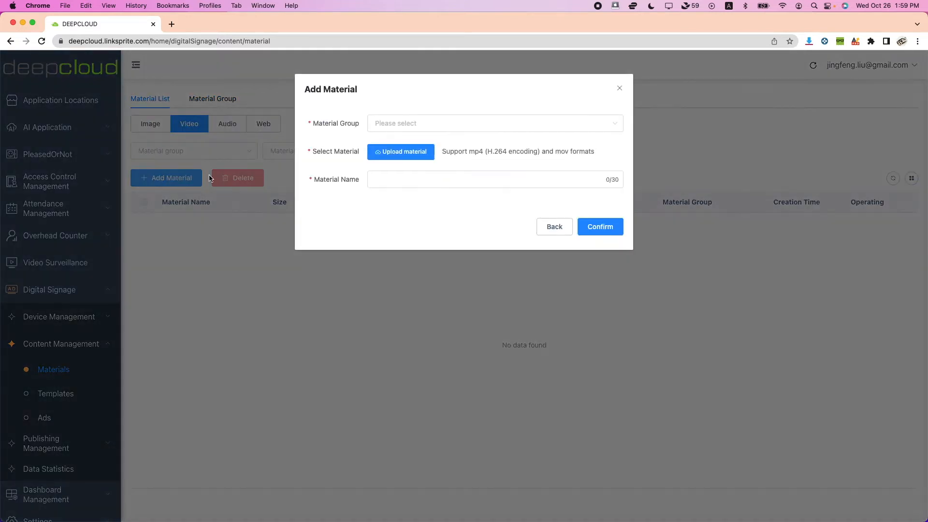
left_click(398, 125)
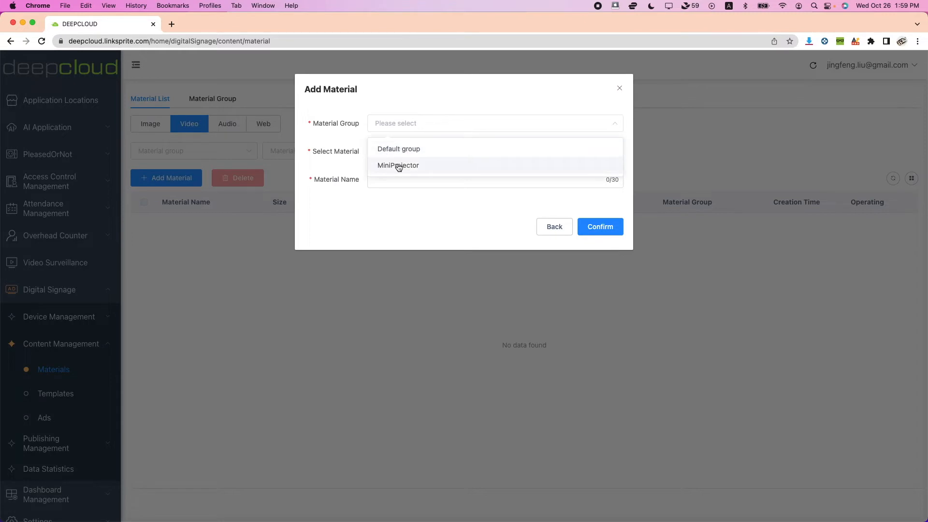
left_click(397, 165)
left_click(402, 152)
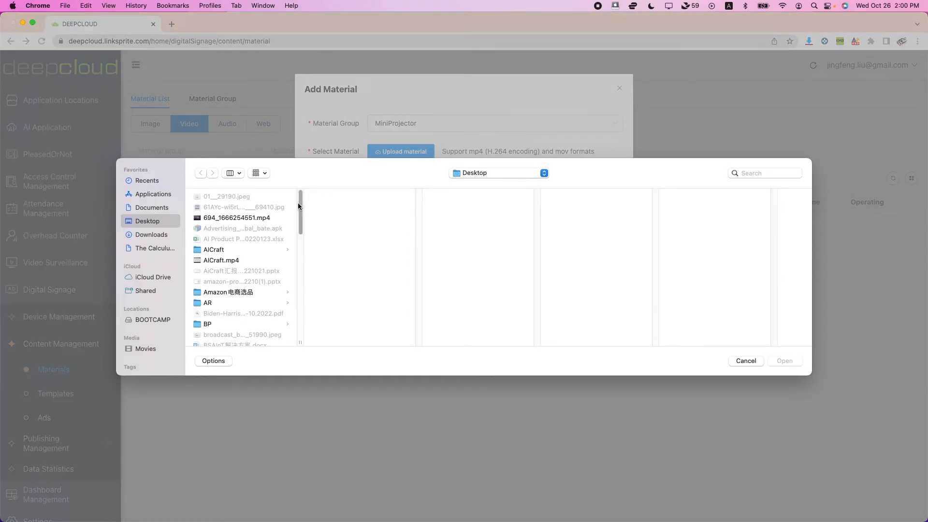
left_click(746, 361)
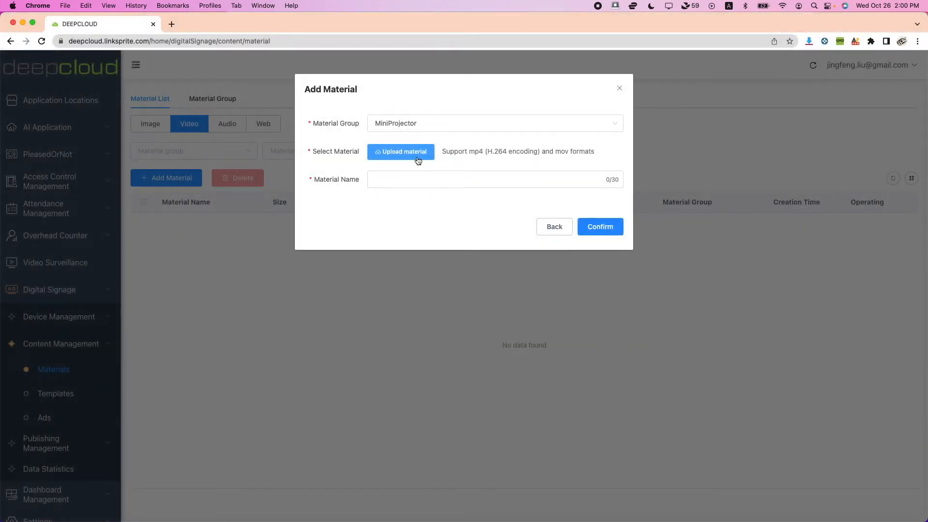
left_click(418, 159)
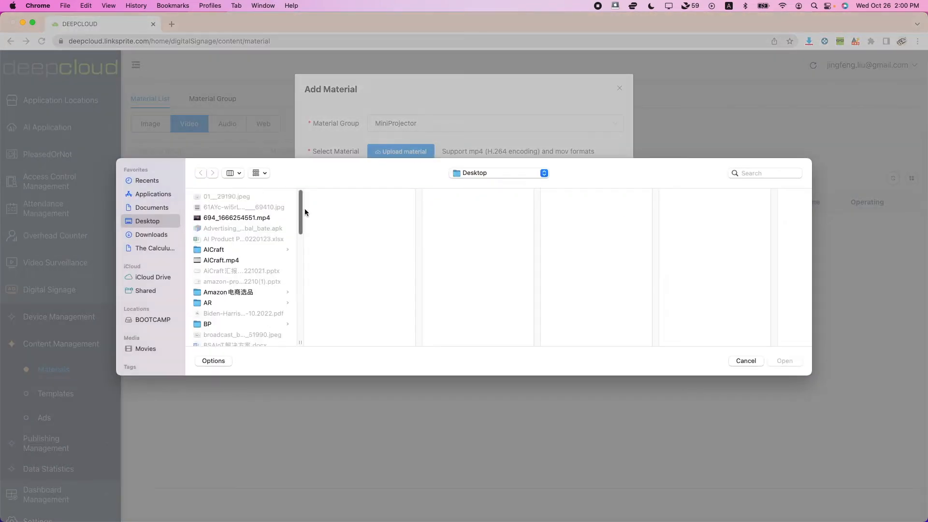
left_click(262, 217)
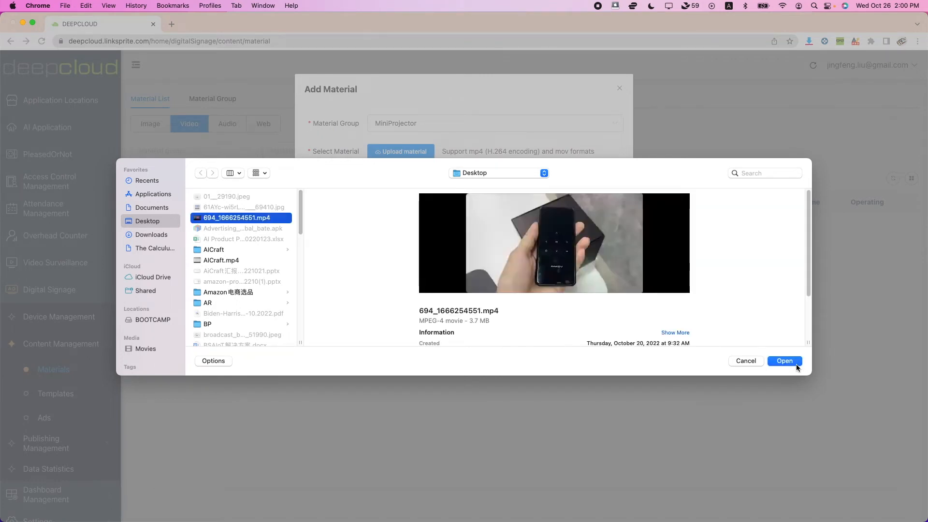
left_click(796, 365)
left_click(599, 230)
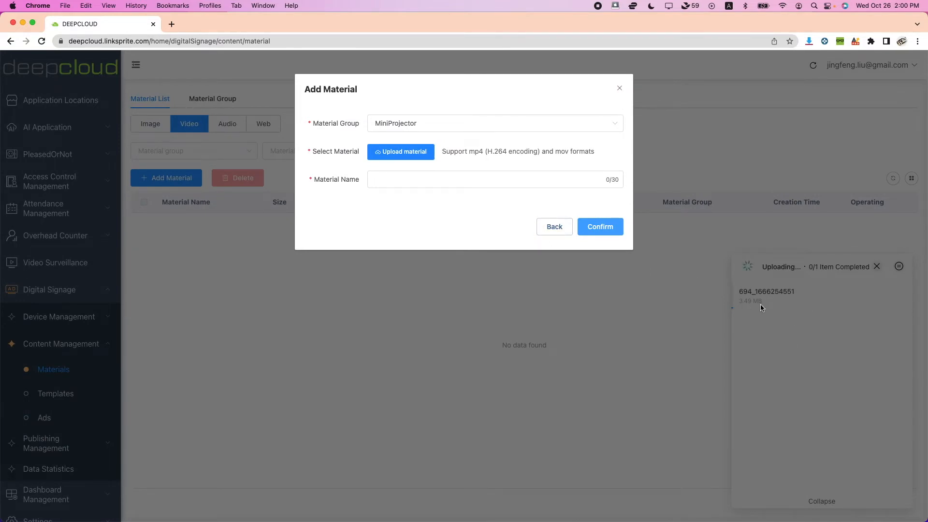
left_click(620, 89)
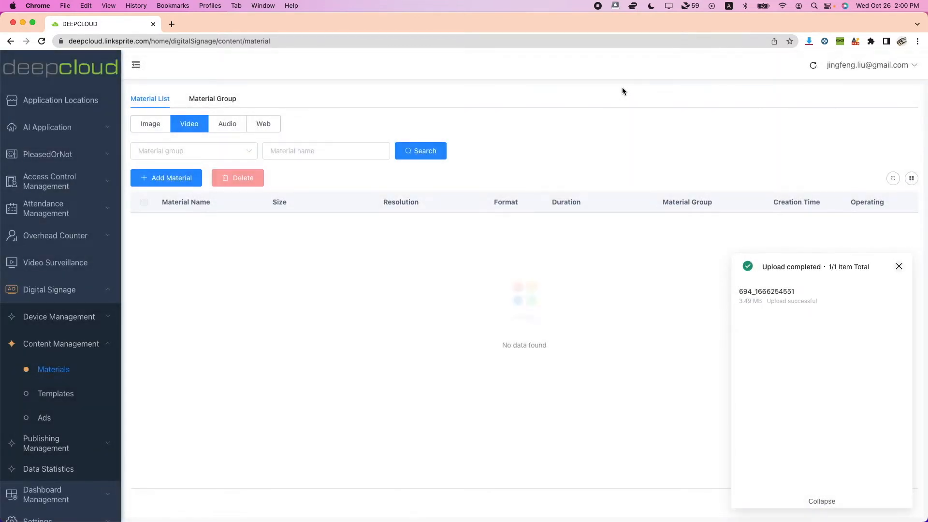
left_click(899, 266)
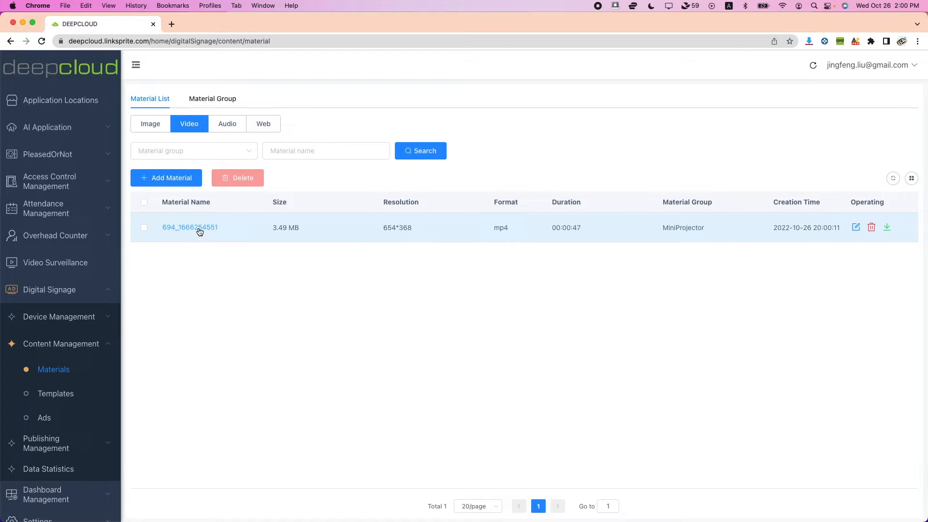
Rename the uploaded video material to MiniProjectorBrief, briefly play its preview, and save the change.
left_click(856, 227)
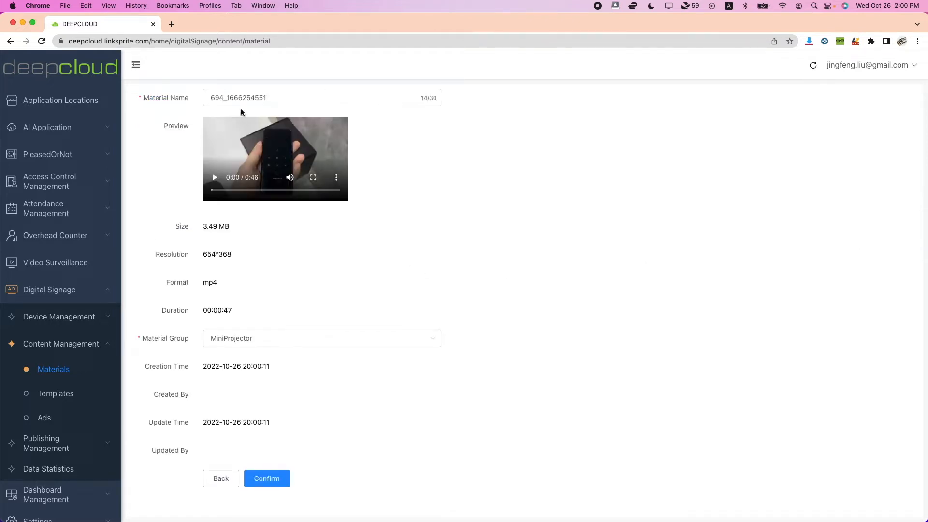
left_click_drag(265, 98, 195, 103)
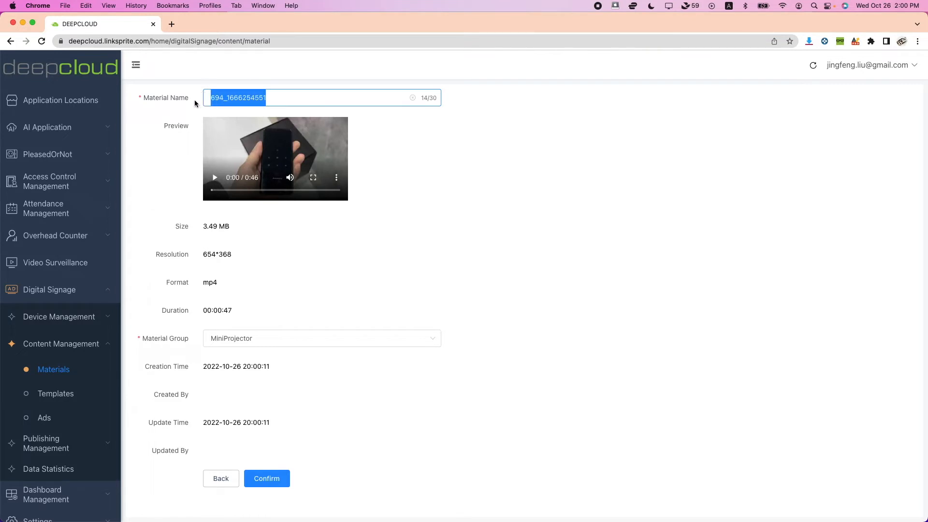
type("MiniPorjec")
key("BackSpace")
key("BackSpace")
key("BackSpace")
key("BackSpace")
key("BackSpace")
key("BackSpace")
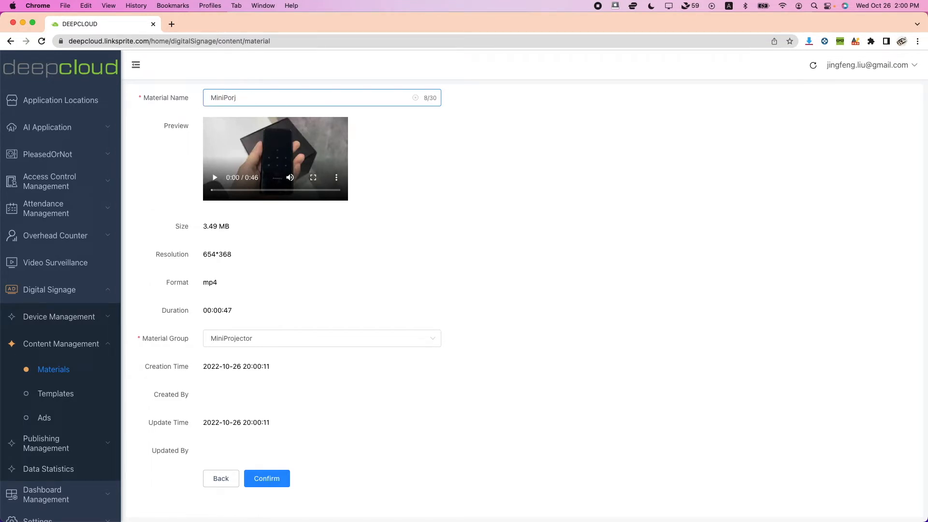
type("rojectorBrief")
left_click(217, 184)
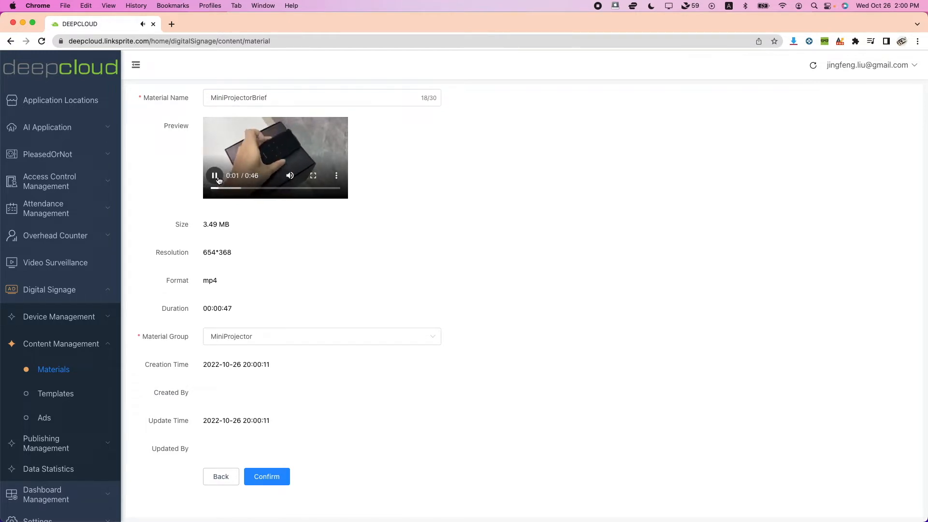
left_click(216, 178)
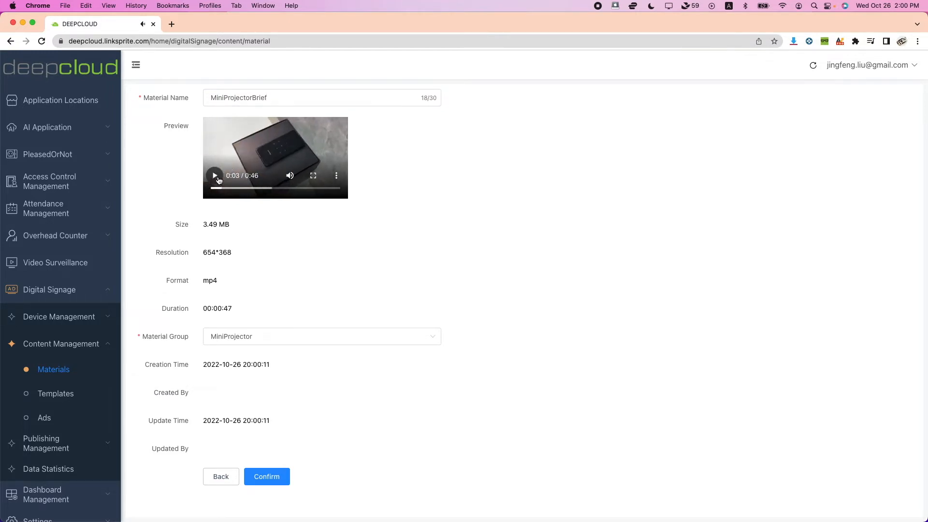
left_click(267, 477)
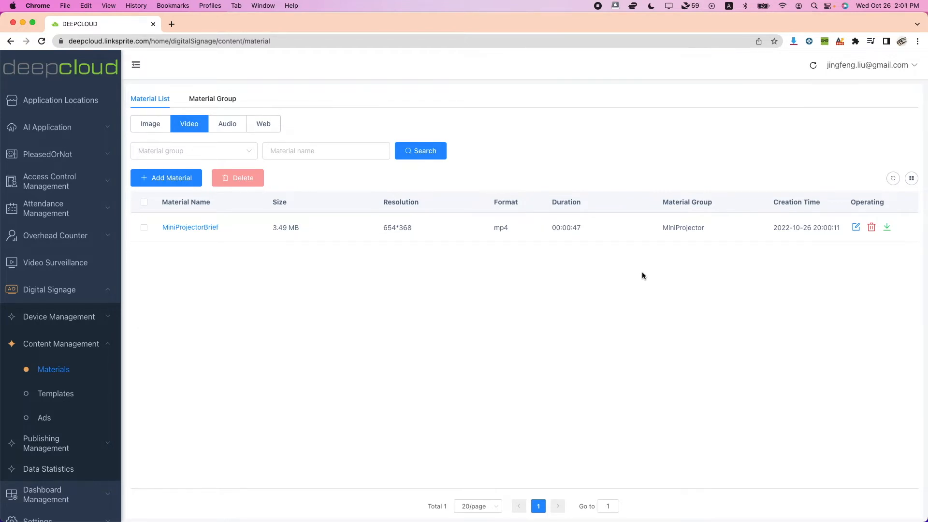
Create a horizontal custom template named MiniProjectorShow with 1920*1080 resolution and open it for adding content.
left_click(59, 397)
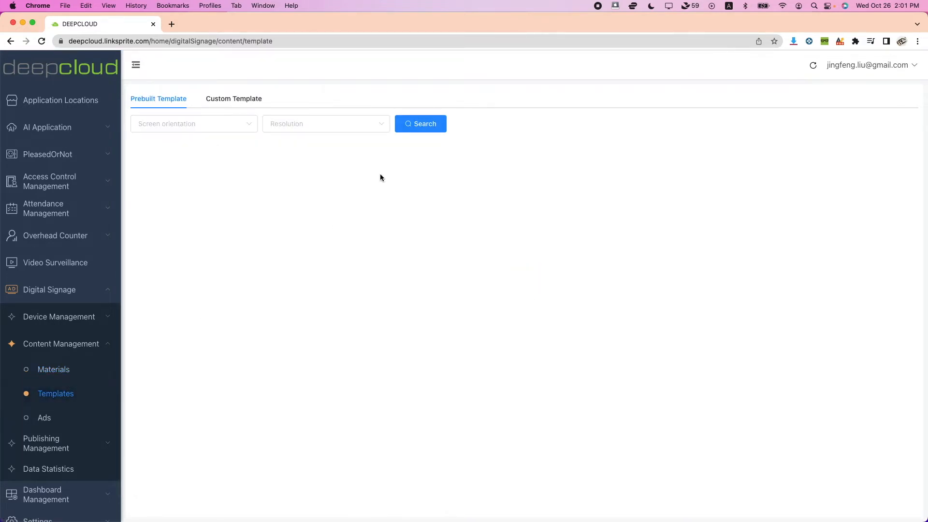
left_click(252, 99)
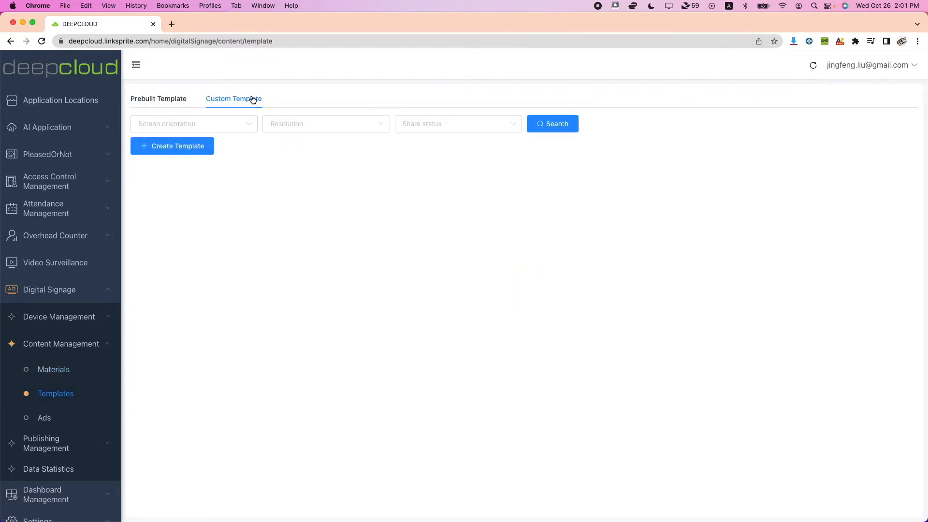
left_click(203, 153)
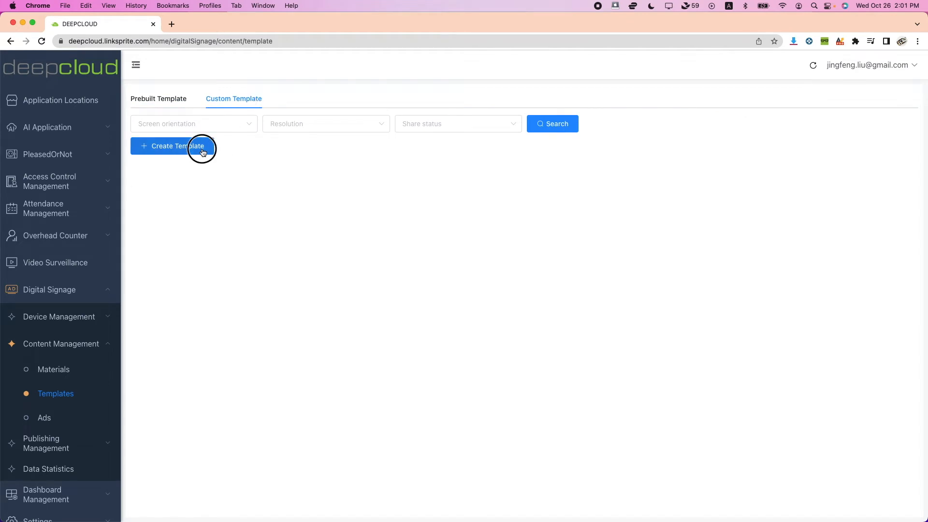
left_click(453, 124)
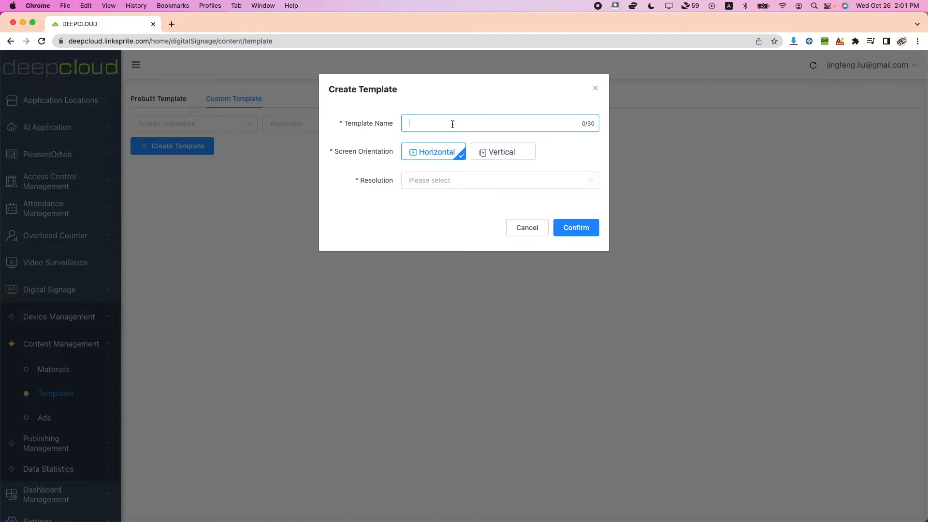
type("P")
key("BackSpace")
type("MiniProj")
type("ecto")
type("rSmal")
key("BackSpace")
key("BackSpace")
key("BackSpace")
type("how")
left_click(474, 188)
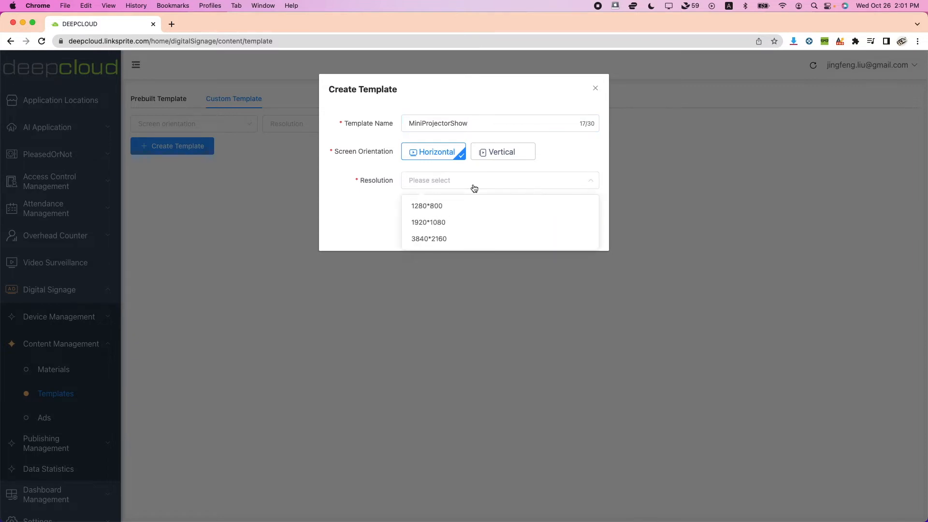
left_click(430, 223)
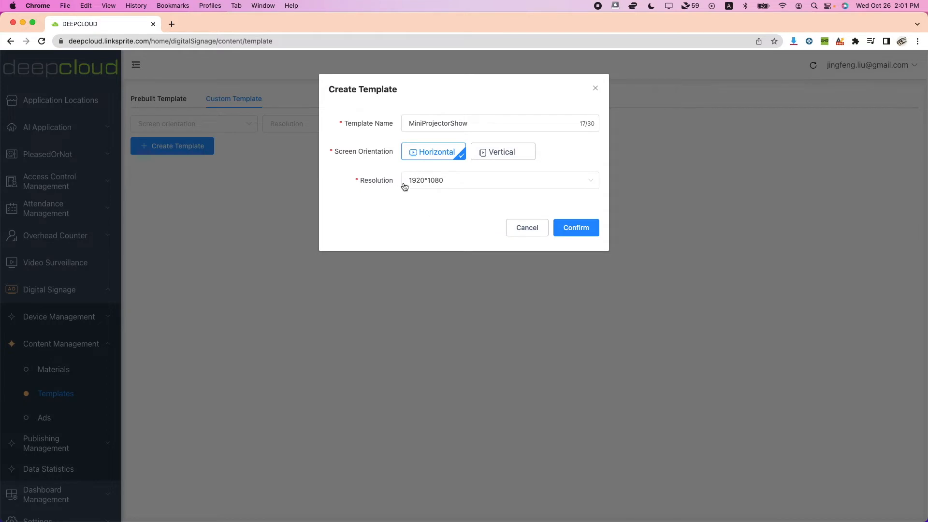
left_click(574, 236)
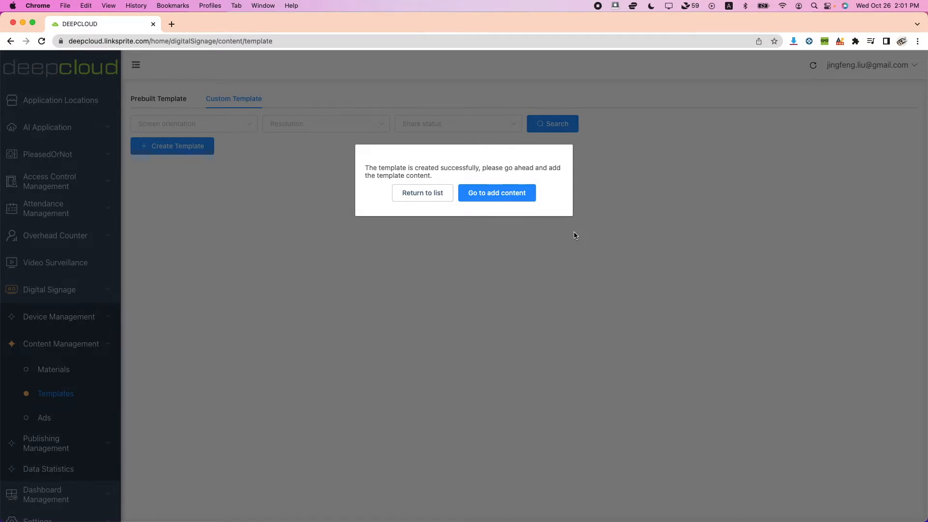
left_click(493, 193)
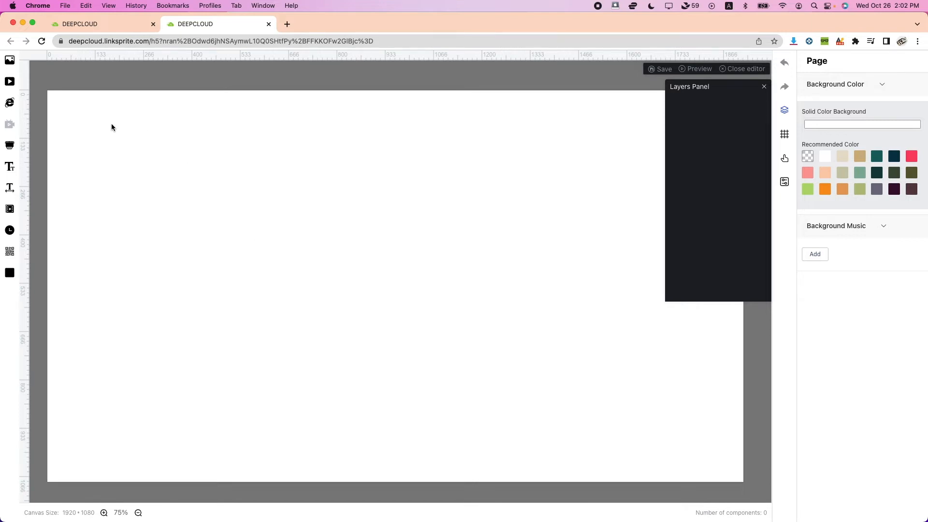
Add a video component to the blank canvas, sized about 1361 by 853 and placed at about X 292, Y 27.
left_click(9, 81)
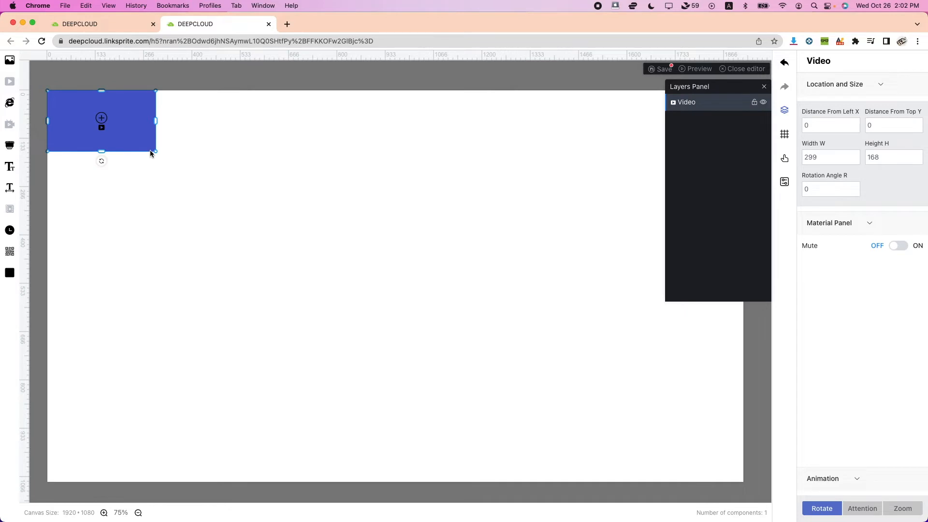
left_click_drag(155, 152, 551, 428)
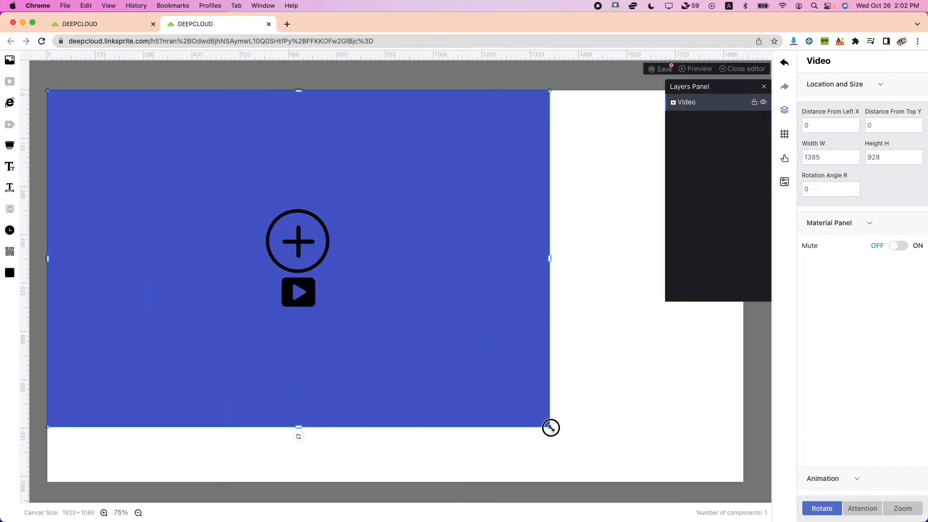
left_click_drag(398, 227, 505, 239)
left_click_drag(654, 436, 648, 411)
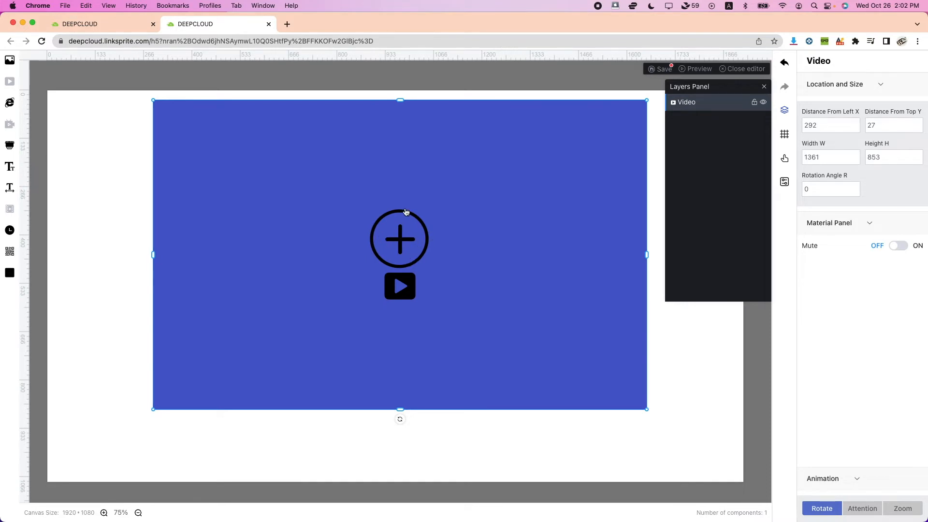
Assign the MiniProjectorBrief material to the video component on the canvas.
left_click(404, 238)
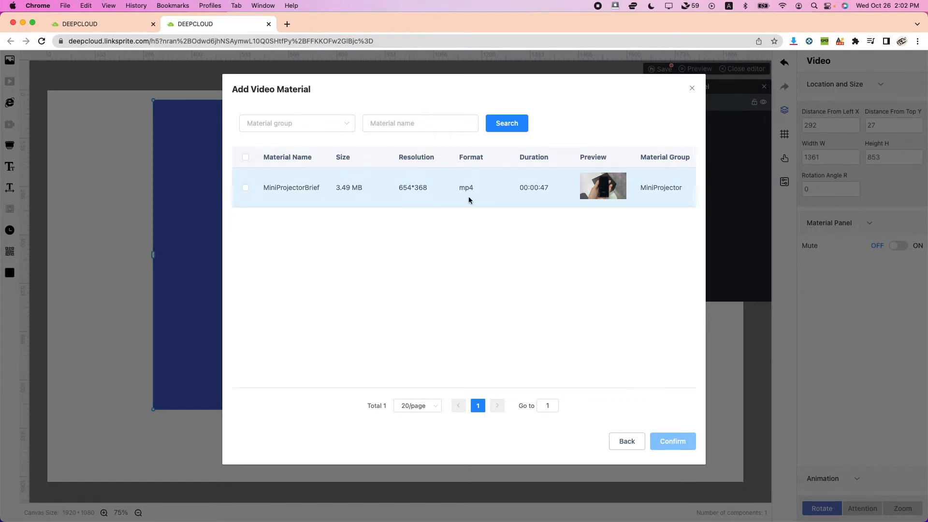
left_click(246, 188)
left_click(682, 439)
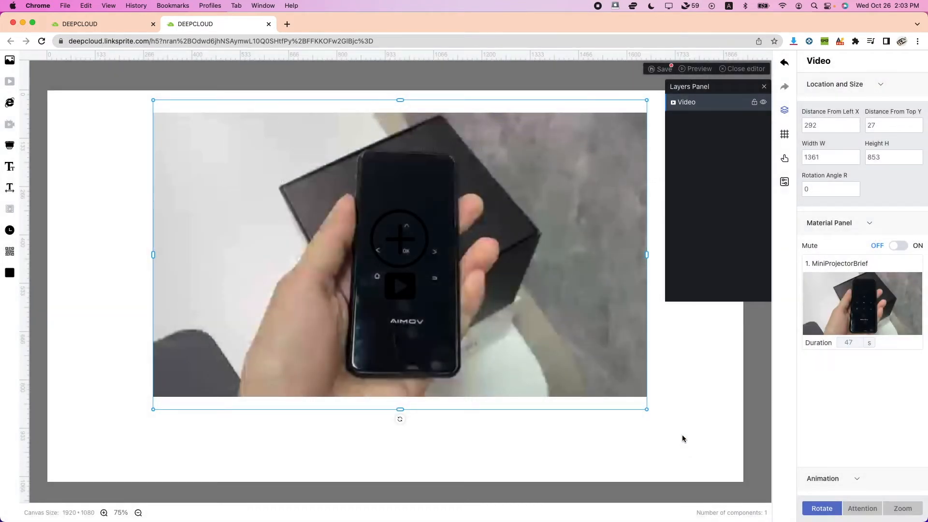
left_click(728, 425)
left_click(562, 274)
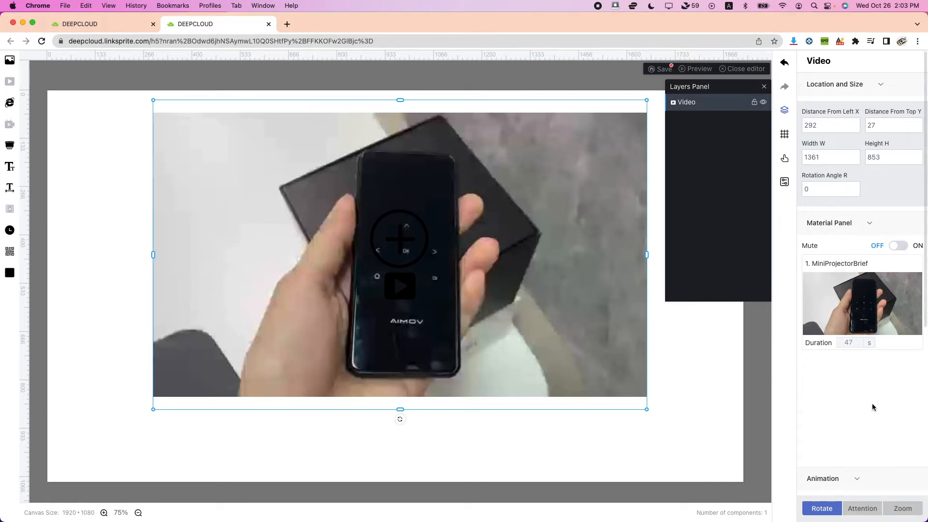
Collapse the video's animation settings and preview the template with the video playing, closing the preview again.
left_click(858, 480)
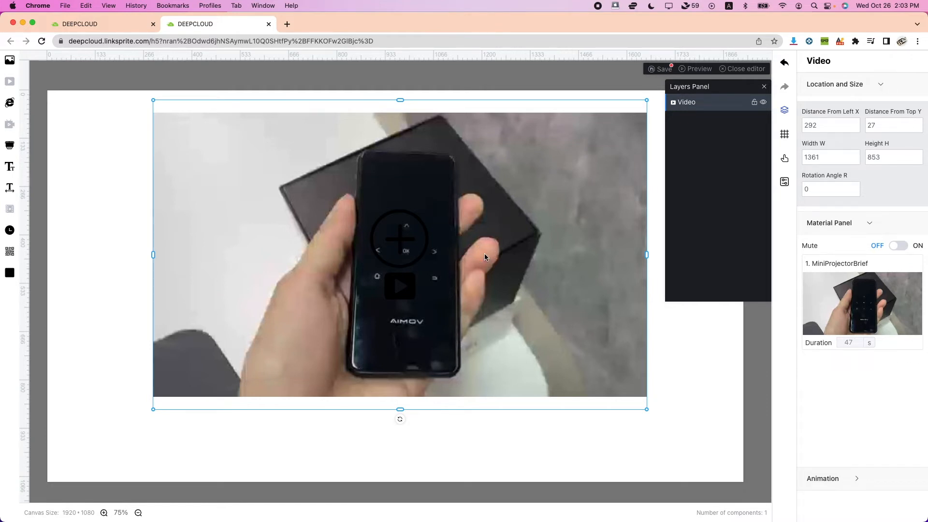
left_click(699, 70)
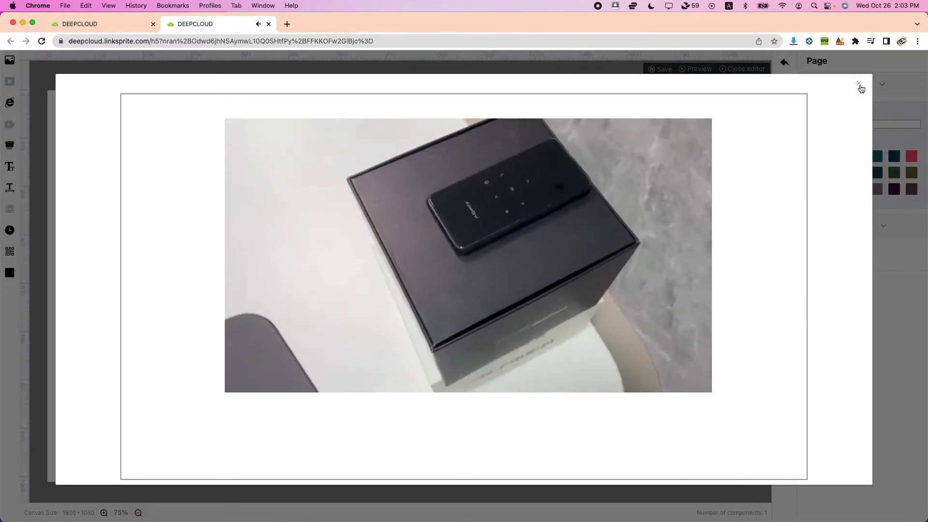
left_click(859, 85)
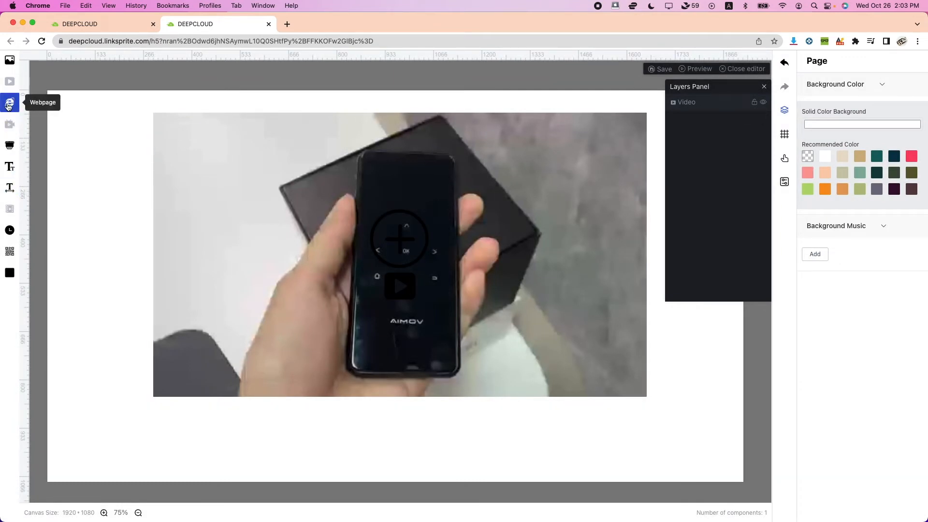
Add a webpage component about 1136 by 168 below the video at about X 16, Y 851, and open its web material selection.
left_click(10, 103)
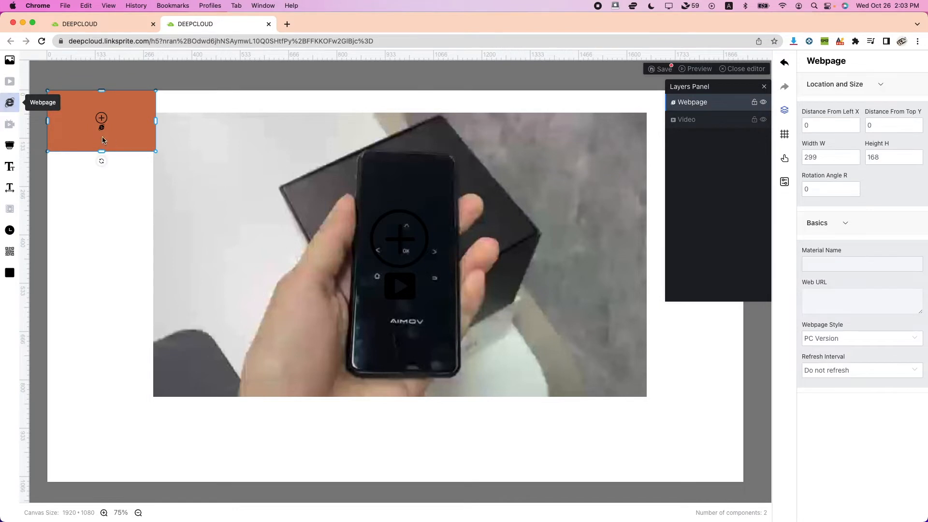
left_click_drag(111, 137, 465, 429)
left_click(264, 427)
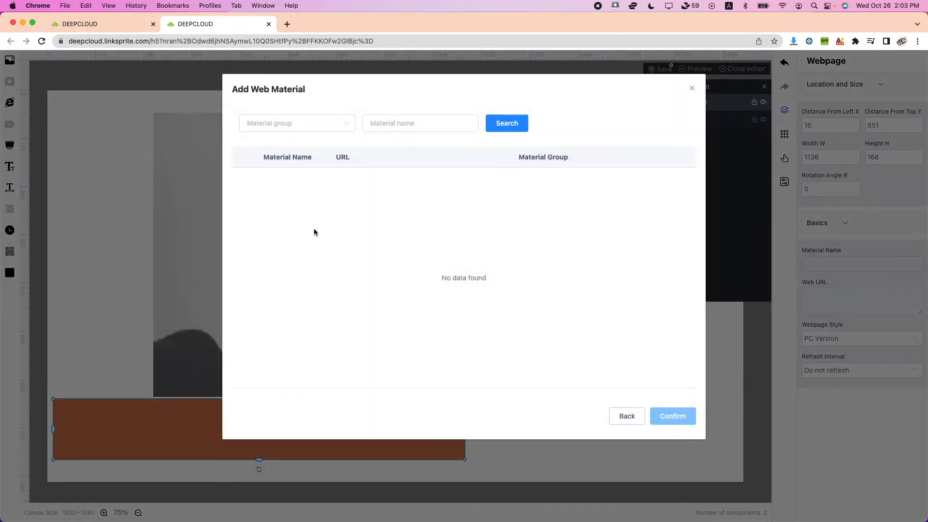
Look for a web material in the Default group, leave the selection and delete the webpage component.
left_click(334, 125)
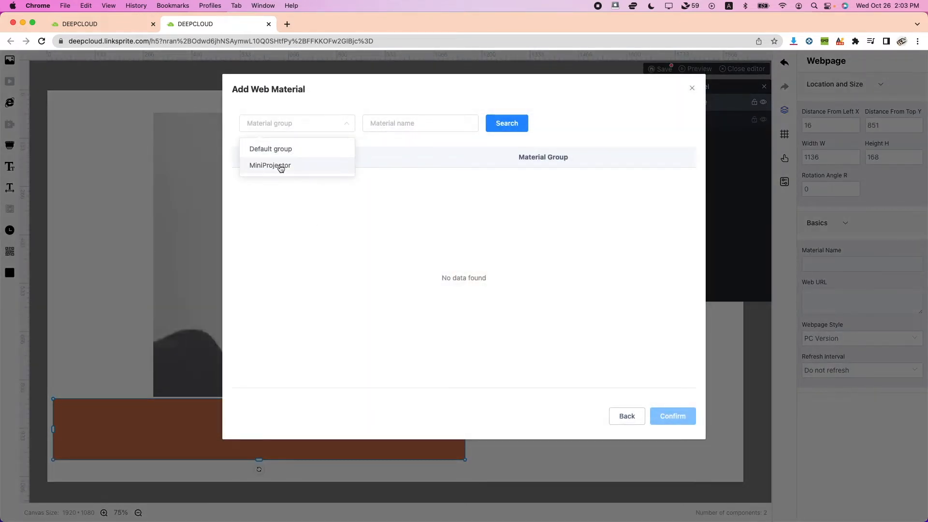
left_click(430, 201)
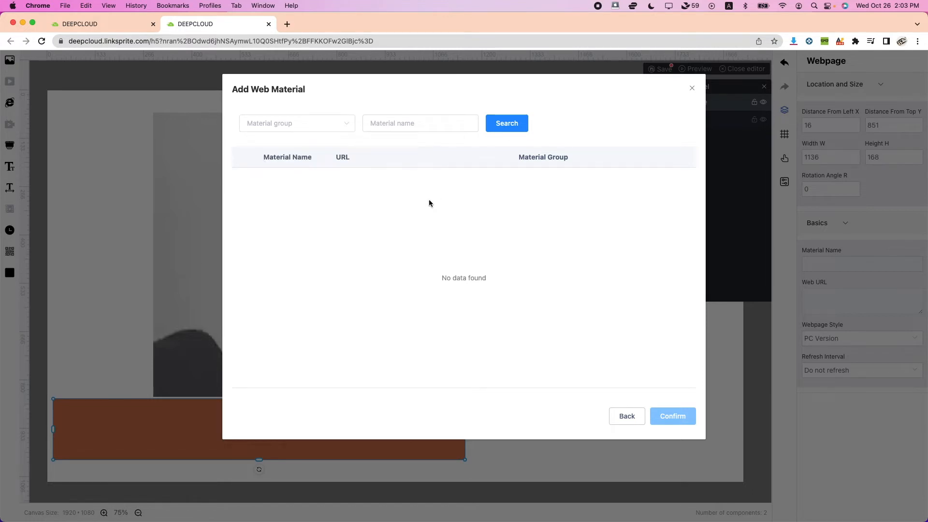
left_click(319, 127)
left_click(318, 127)
left_click(381, 123)
left_click(318, 128)
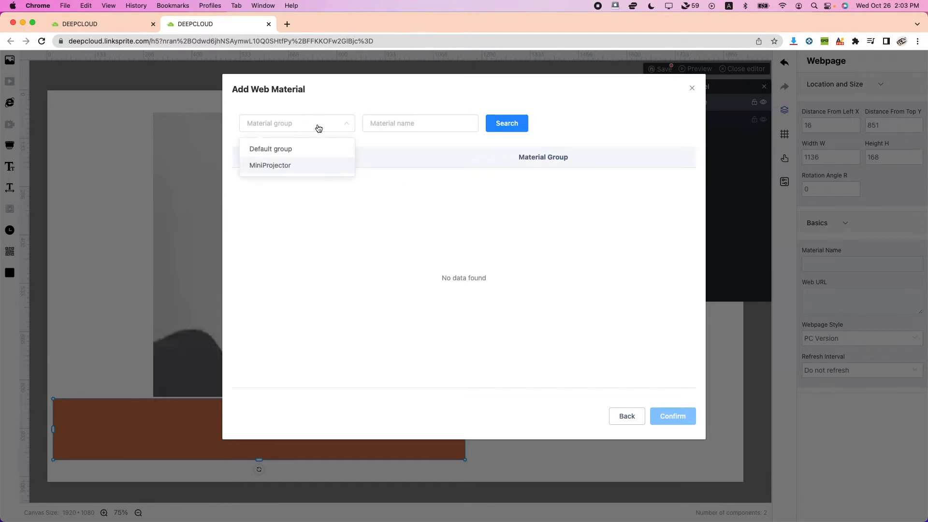
left_click(299, 147)
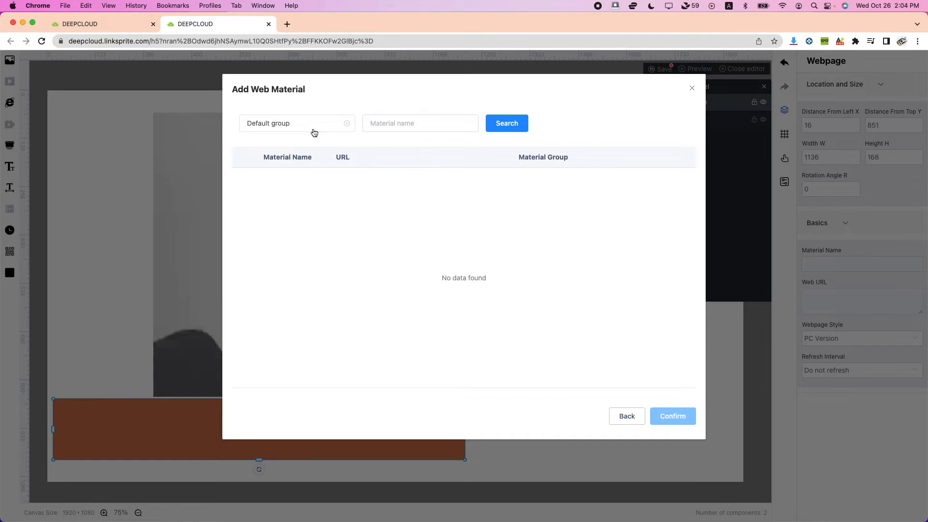
left_click(626, 416)
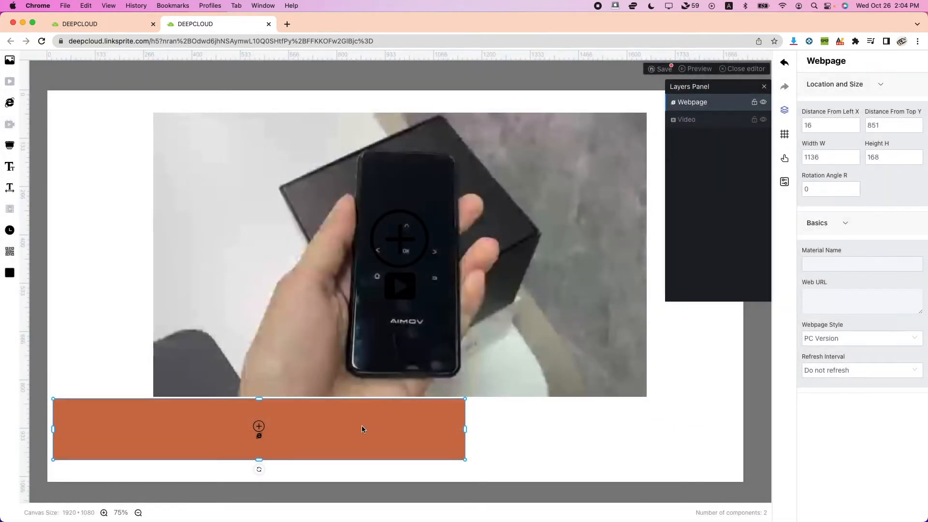
key("Delete")
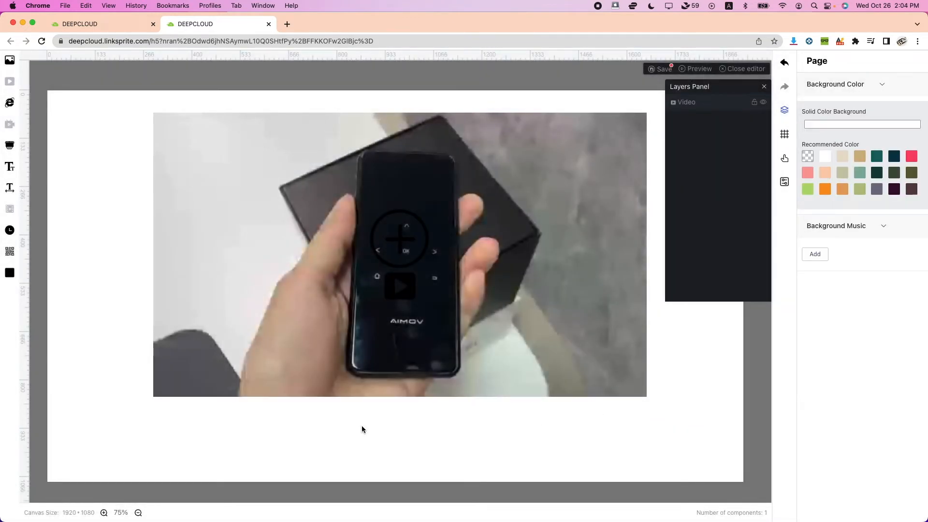
Add two text components and move the second one below the video to about X 405, Y 933.
left_click(9, 168)
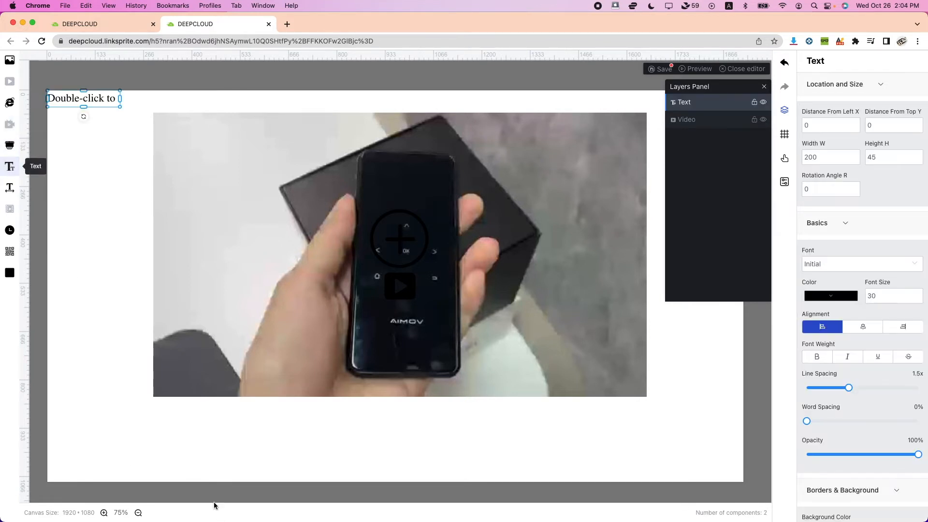
left_click(261, 434)
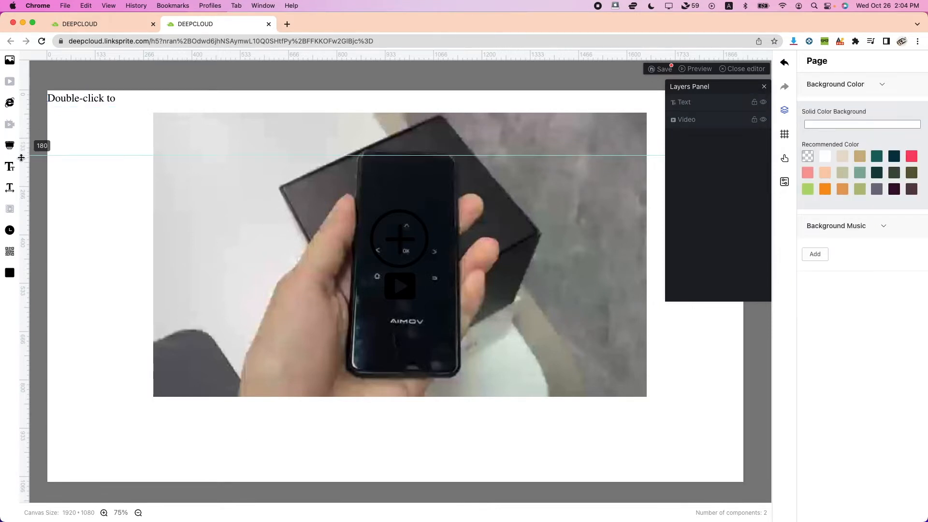
left_click(10, 166)
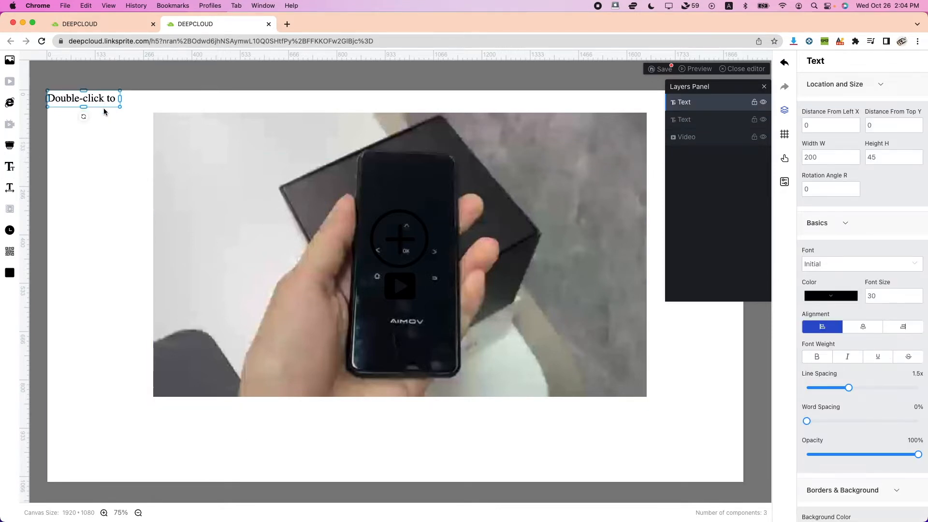
left_click_drag(105, 105, 250, 445)
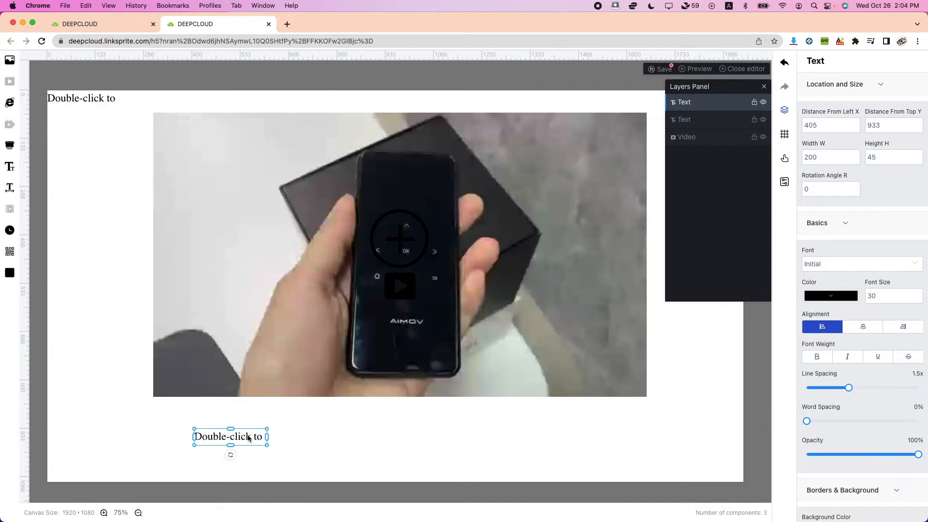
Enter "Nice miniprojector, buy! buy! buy!" in the text component below the video and widen it to about 1180.
double_click(247, 436)
type("Nice miniprojector,")
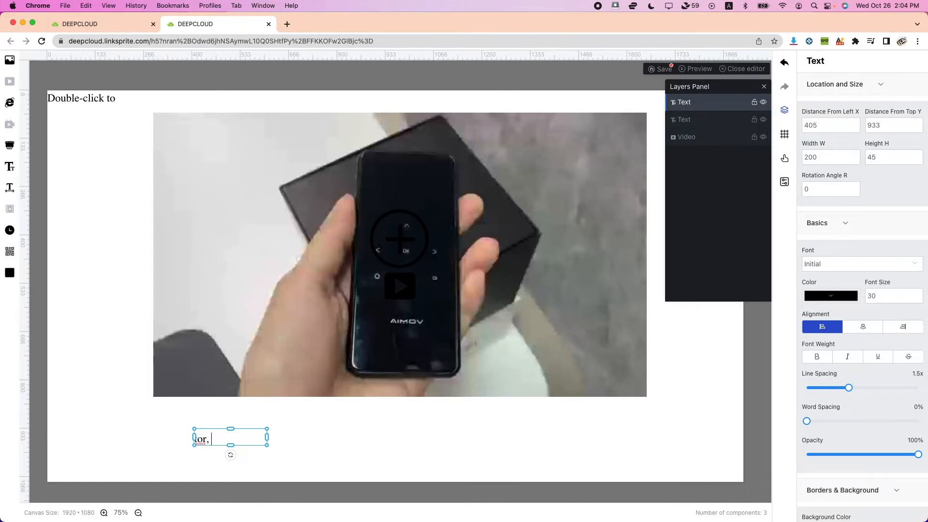
type(" buy buy! buyg")
left_click_drag(267, 437, 621, 442)
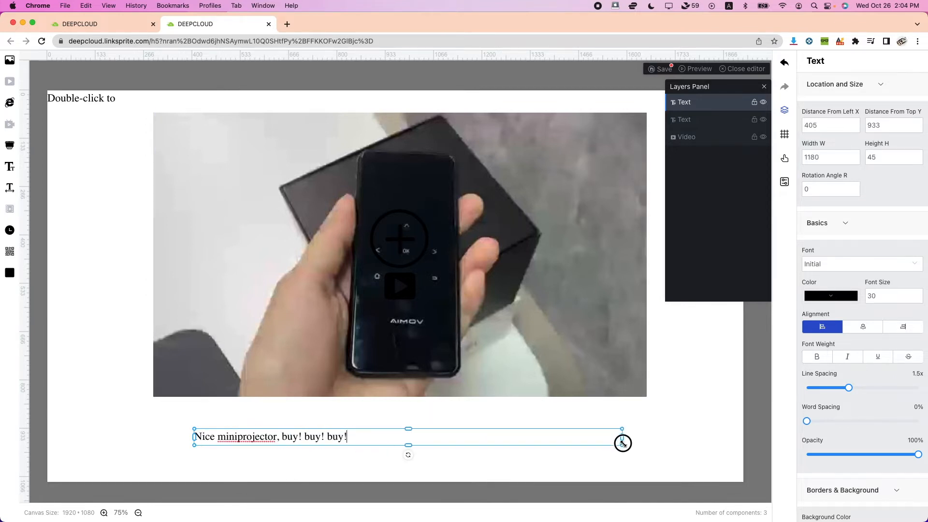
left_click(290, 448)
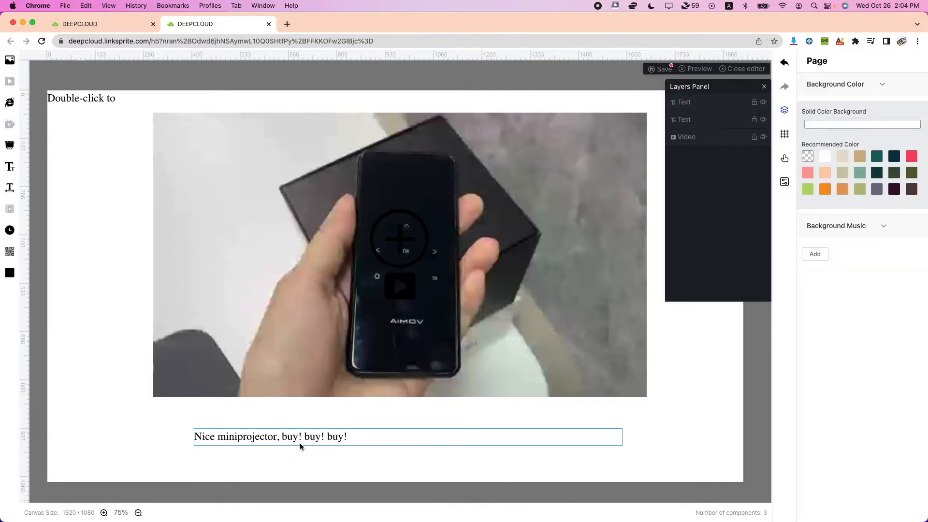
Correct the caption's wording to "Nice mini projector, buy! buy! buy!".
left_click(239, 439)
double_click(239, 440)
left_click(239, 440)
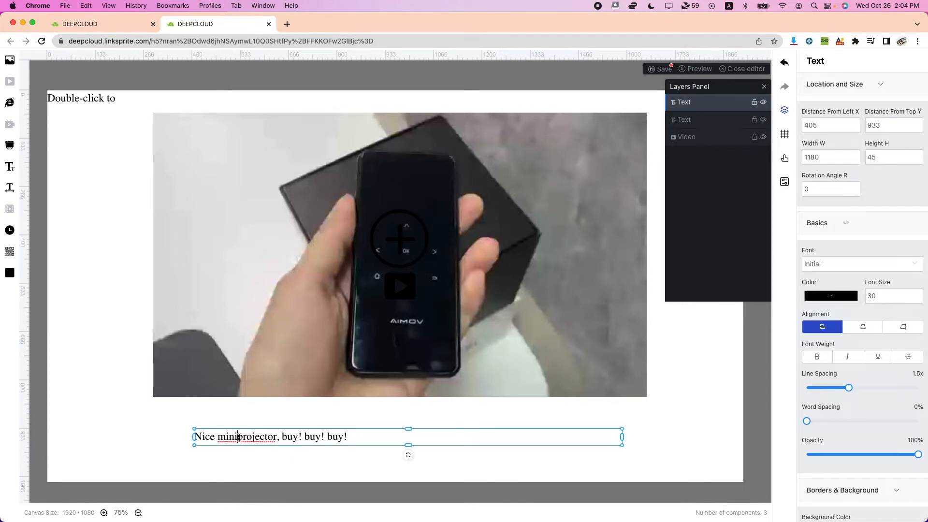
left_click(840, 300)
left_click(891, 314)
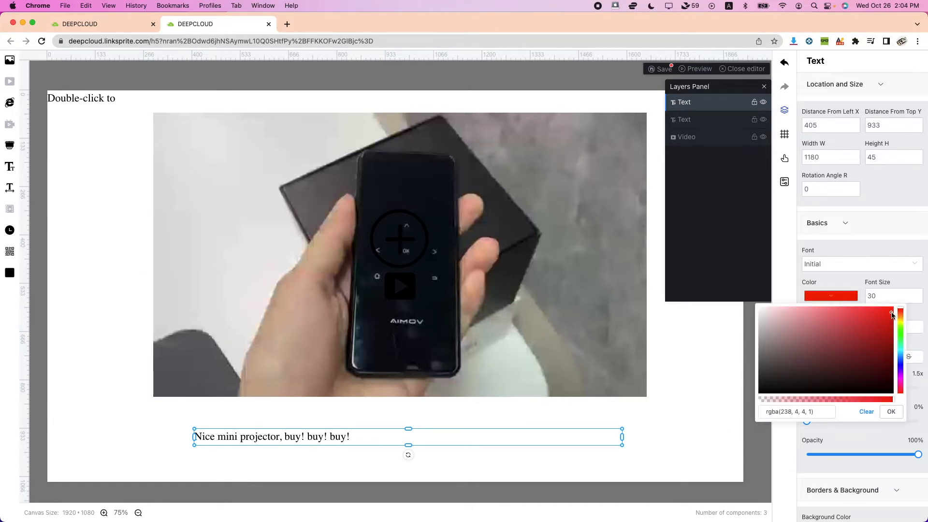
left_click(531, 452)
Format the caption below the video in red, rgba(239, 13, 13, 1), with centred alignment and bold weight.
left_click(339, 437)
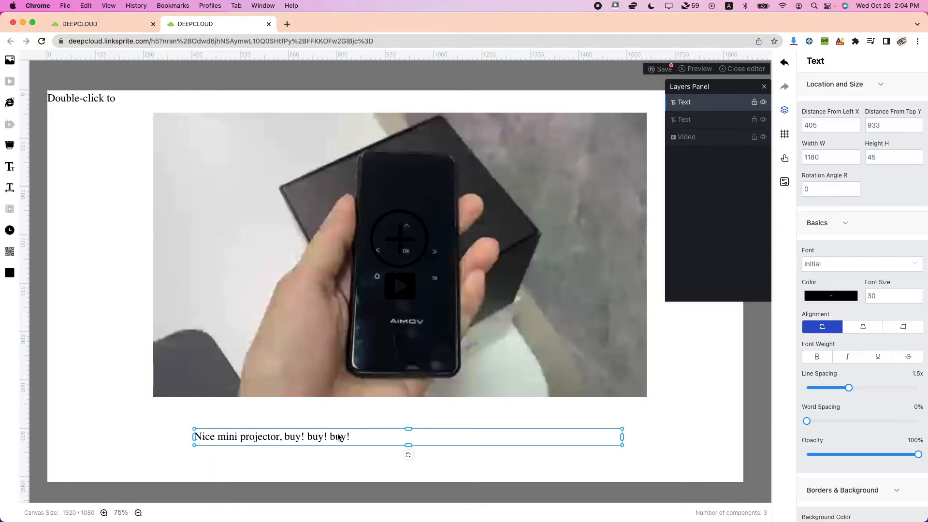
left_click(831, 297)
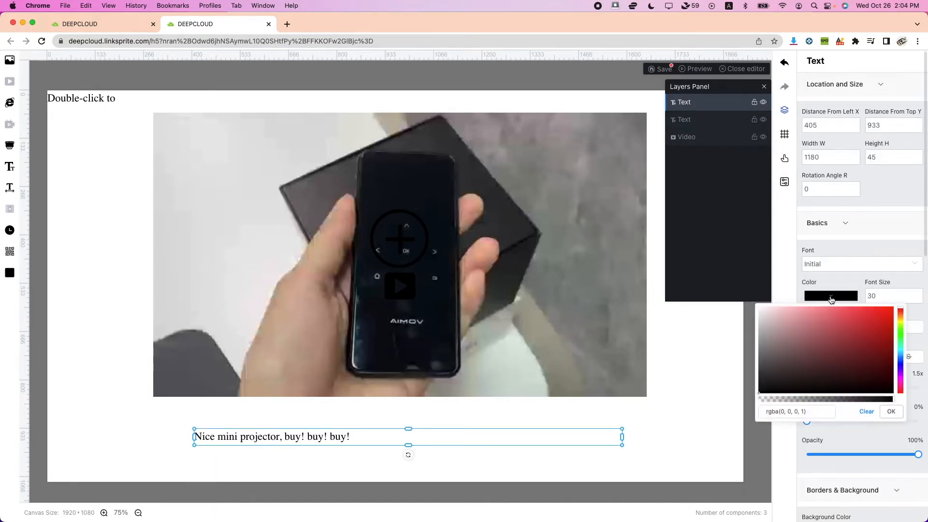
left_click(886, 311)
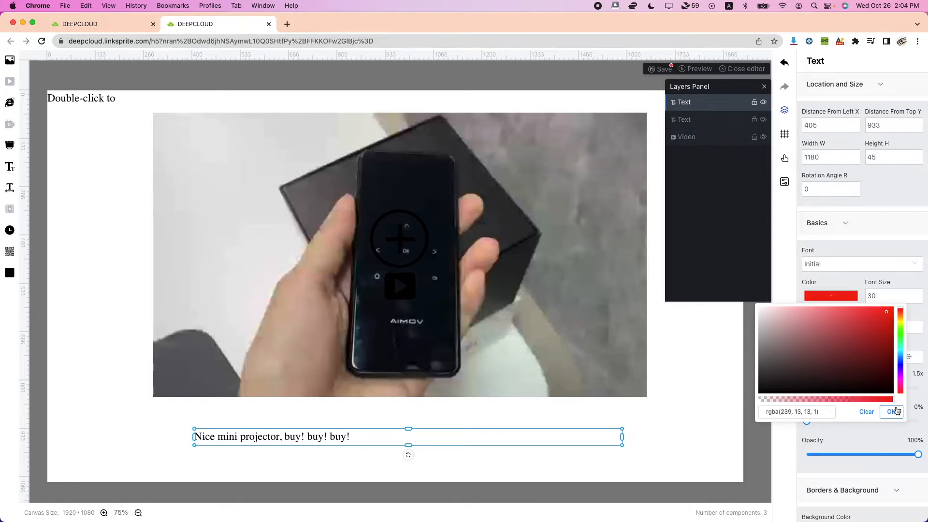
left_click(893, 411)
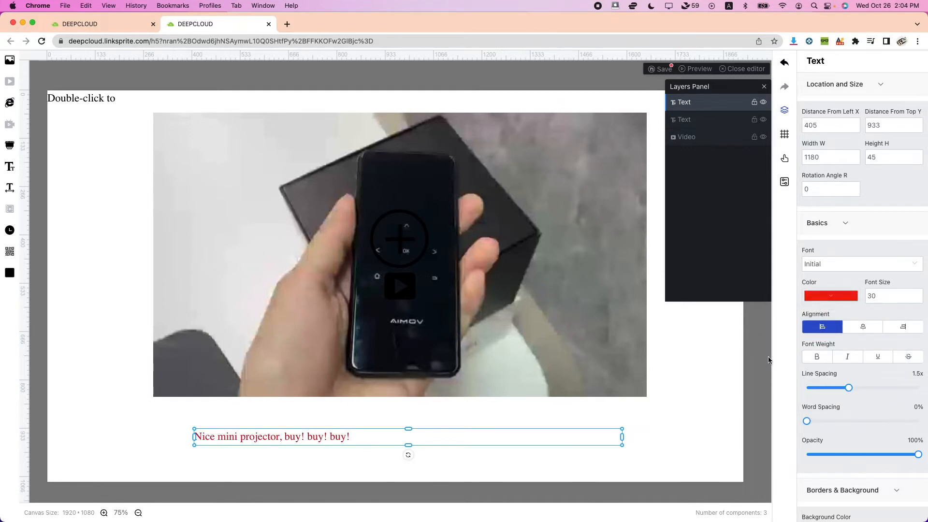
left_click(864, 328)
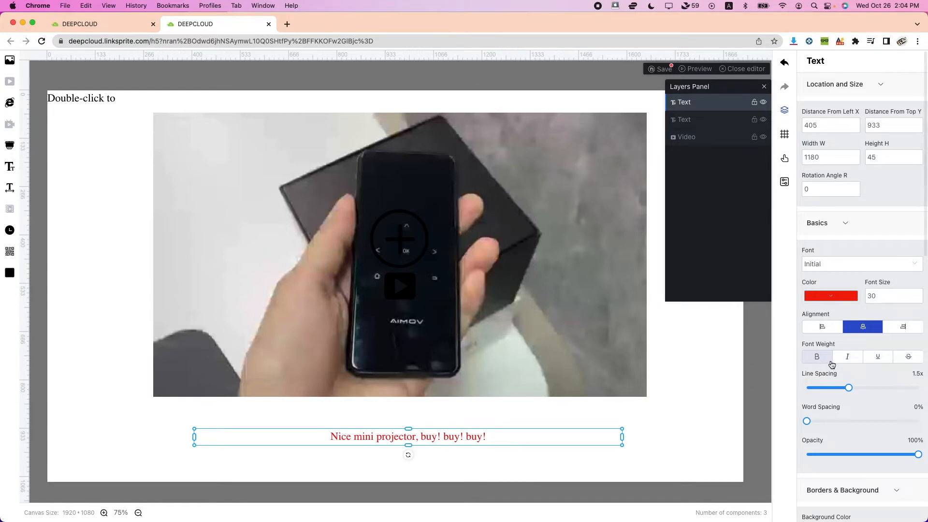
left_click(821, 360)
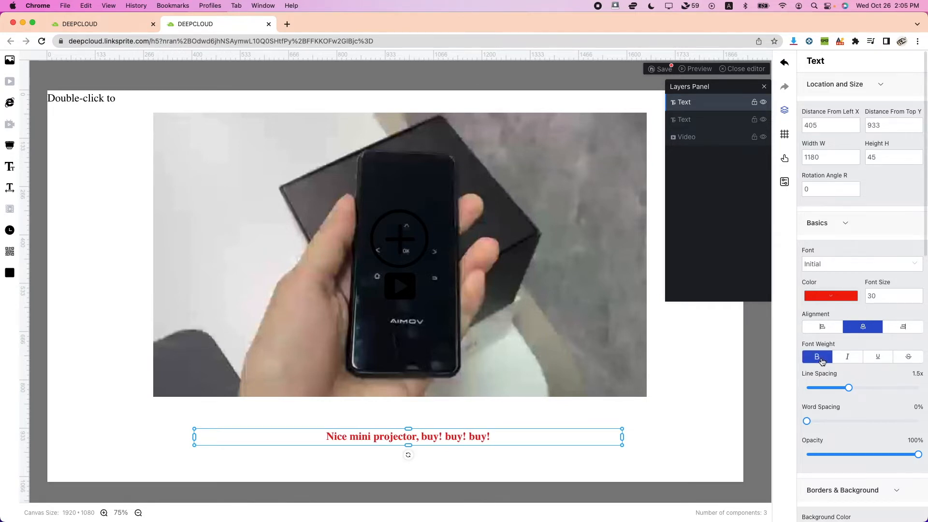
Try SimSun as the caption's font and settle on Helvetica.
left_click(828, 267)
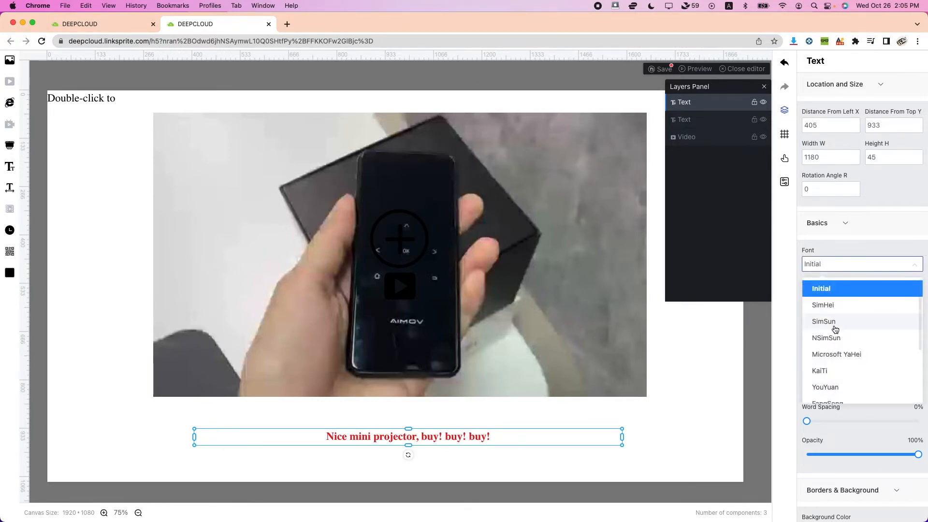
left_click(835, 323)
left_click(839, 268)
scroll(850, 373, "down", 3)
left_click(837, 374)
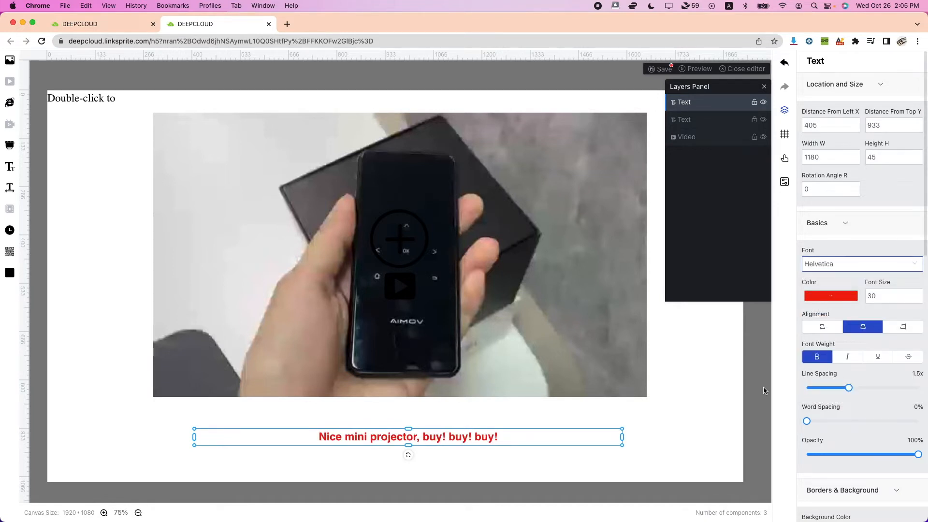
Set the caption's font size to 29 and move the caption to about X 395, Y 912.
double_click(882, 297)
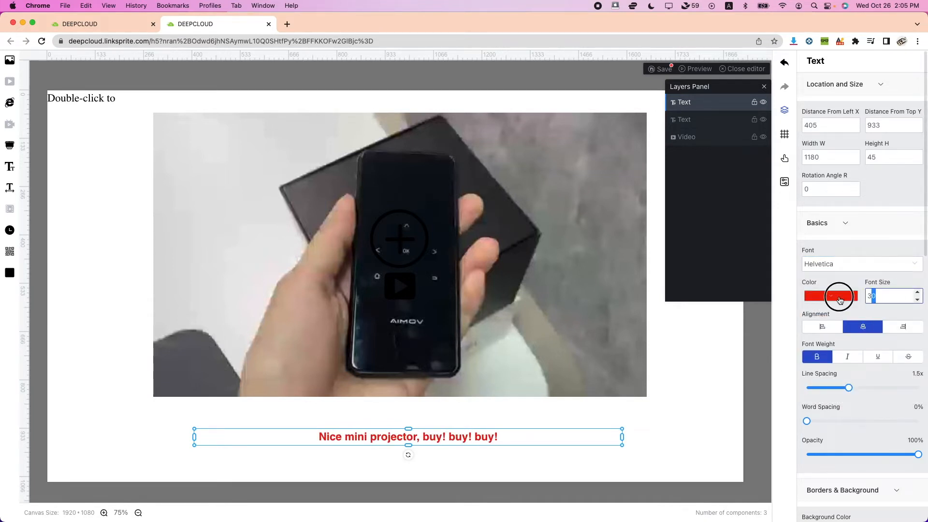
left_click(877, 296)
key("BackSpace")
key("BackSpace")
type("14")
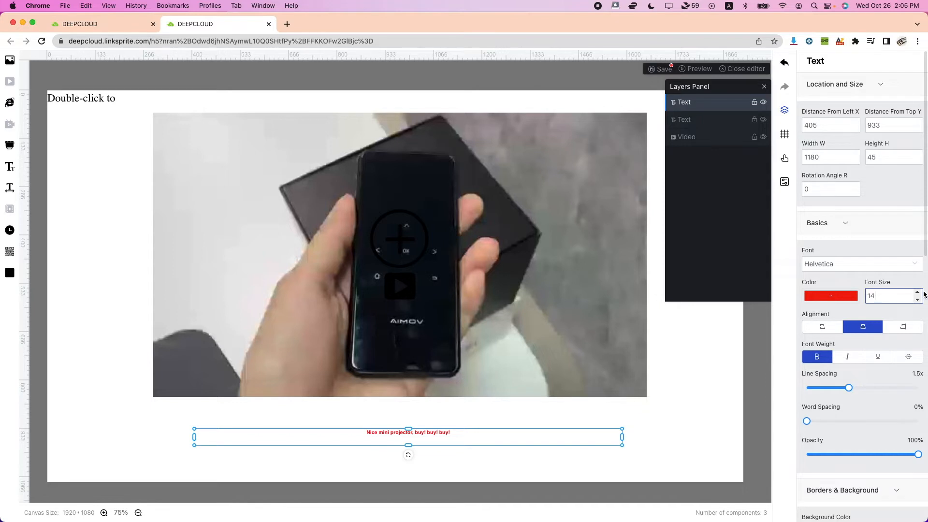
left_click(917, 292)
left_click(917, 293)
left_click(917, 292)
left_click(917, 292)
left_click(917, 293)
left_click(917, 292)
left_click(917, 292)
left_click(917, 293)
left_click_drag(526, 442, 522, 435)
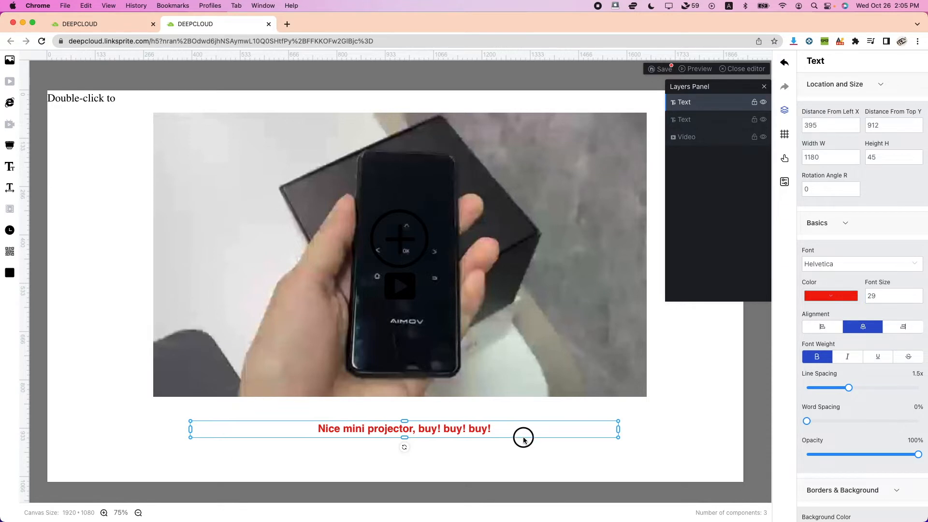
Add a date and time component and centre it beneath the red caption, at about X 839, Y 987.
left_click(11, 230)
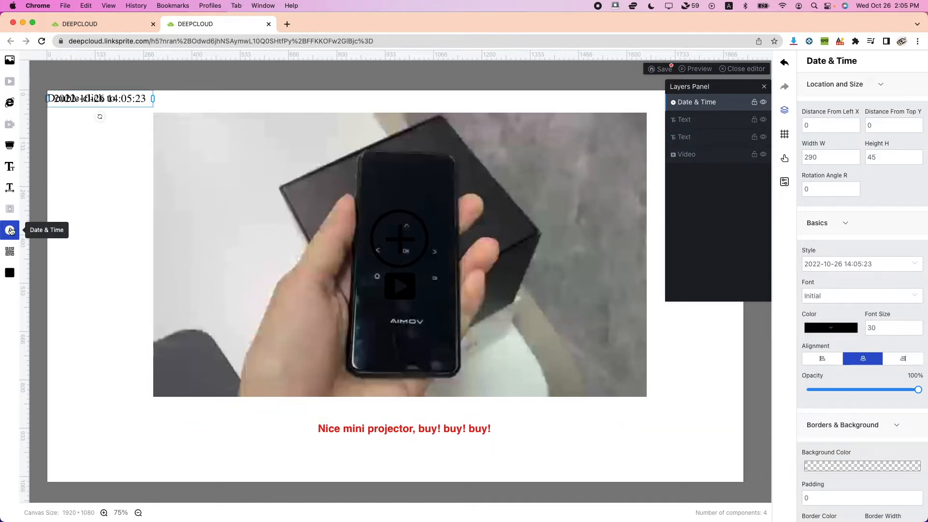
left_click(132, 107)
left_click_drag(132, 107, 435, 462)
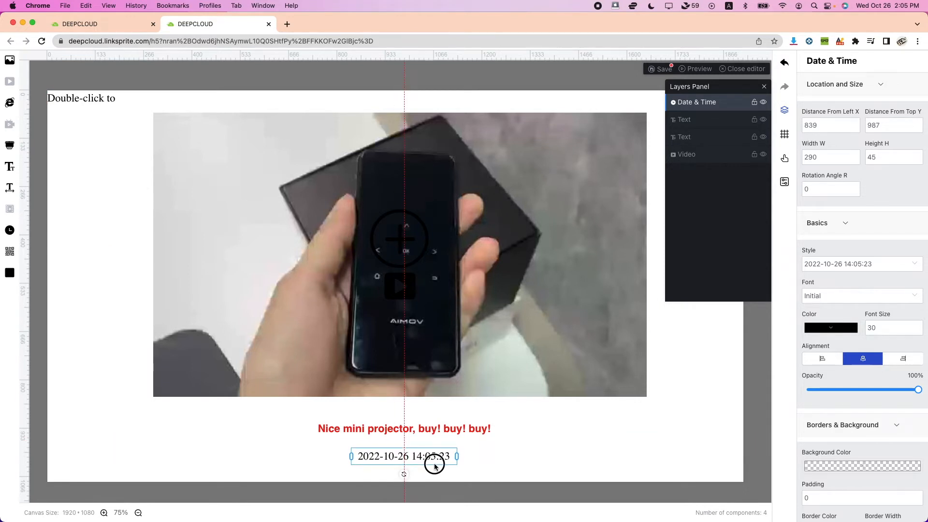
Delete the leftover "Double-click to" placeholder text from the canvas corner.
left_click(104, 103)
left_click(100, 110)
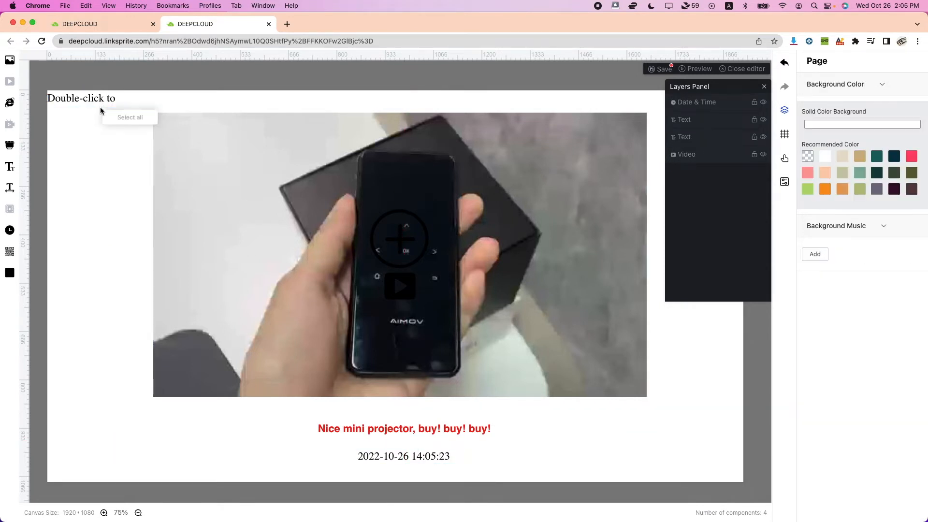
left_click(95, 108)
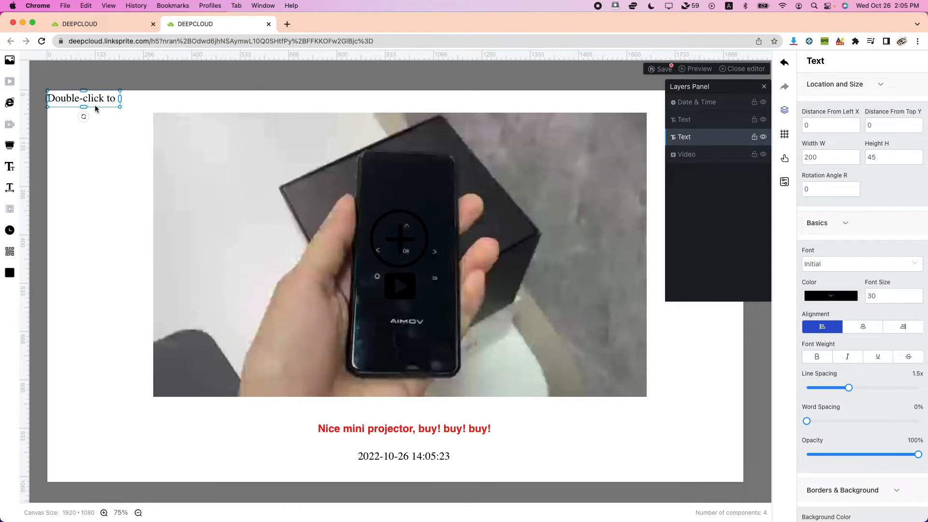
key("Delete")
left_click(102, 187)
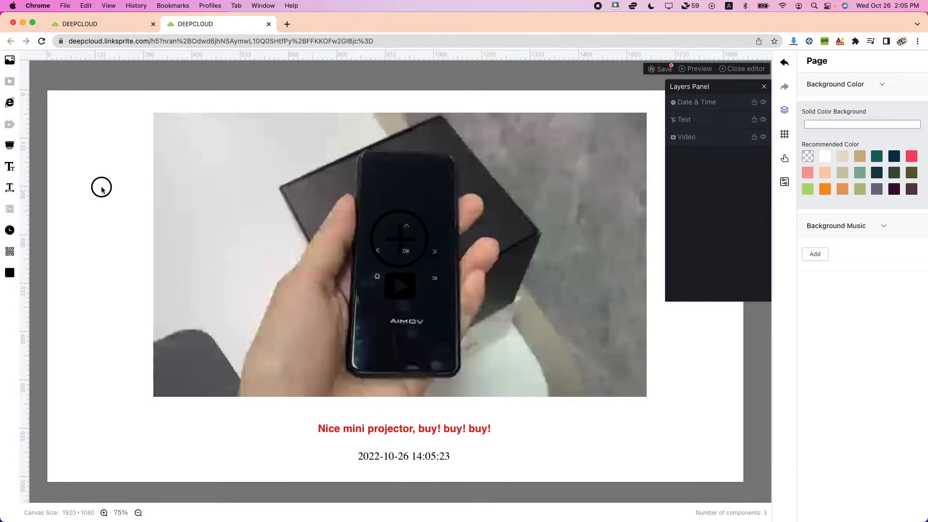
Preview the finished template, save it and close the editor.
left_click(694, 71)
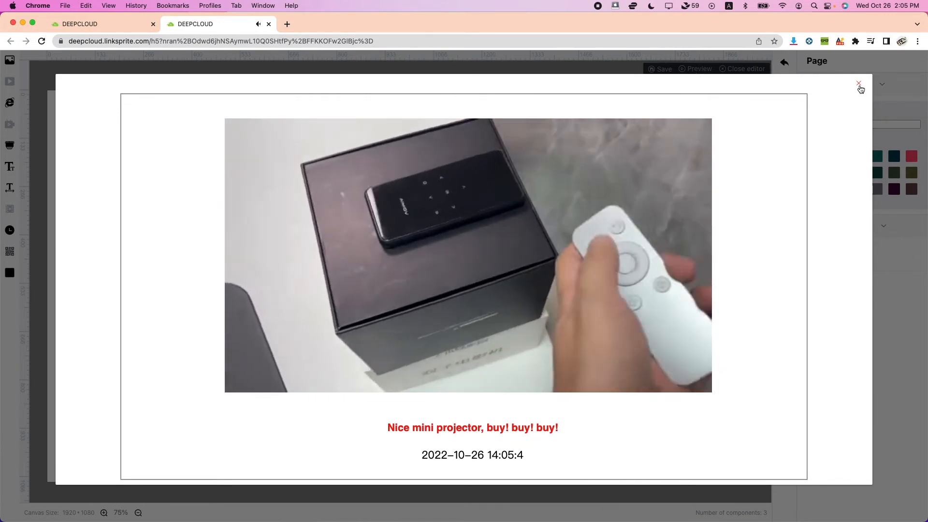
left_click(859, 85)
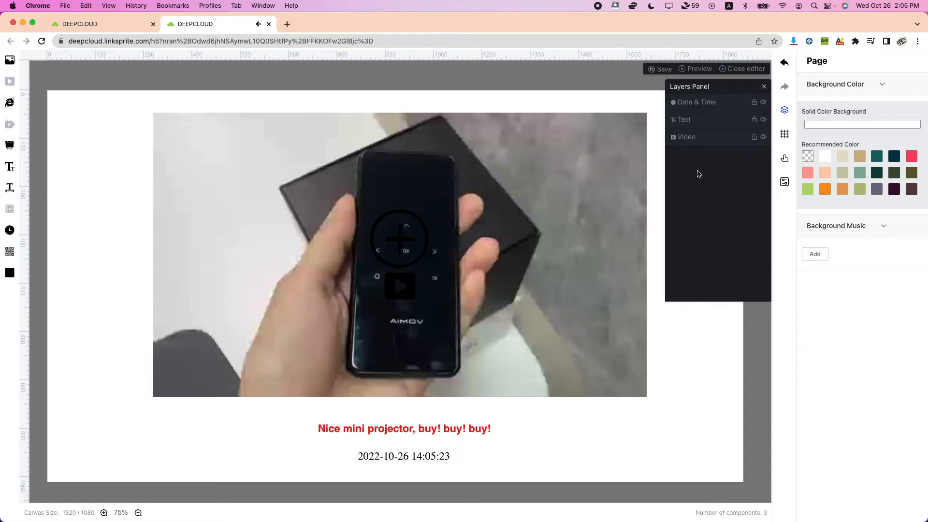
left_click(660, 69)
left_click(733, 69)
mouse_move(298, 273)
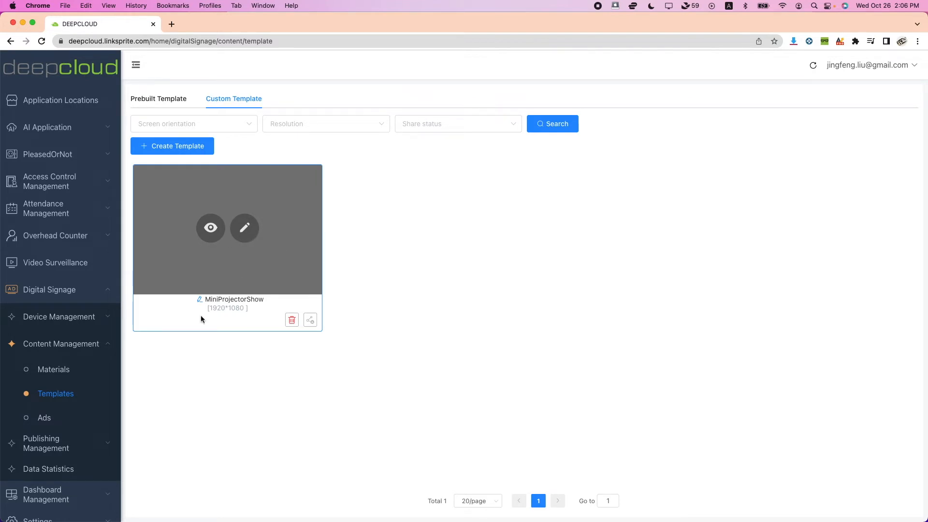
Start a new horizontal single-screen ad named MiniProjectorPromotion with a resolution of 1920*1080.
left_click(44, 418)
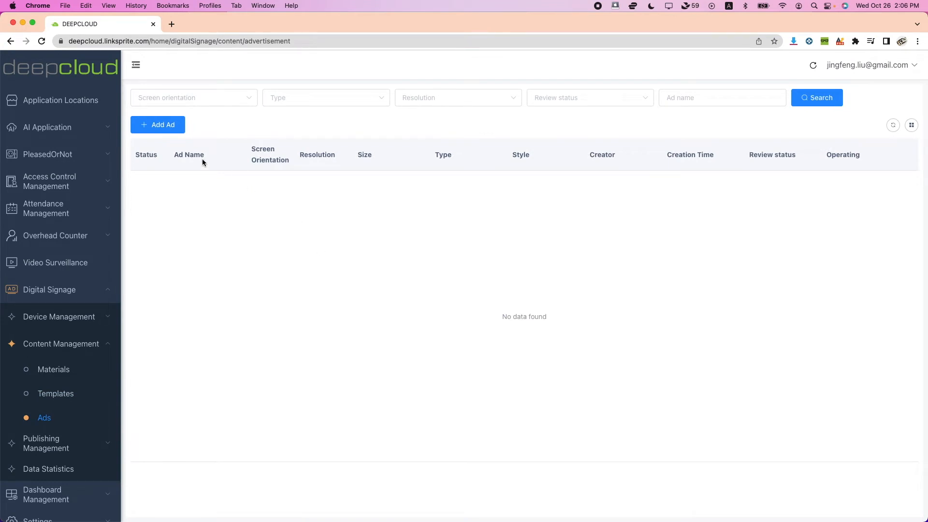
left_click(170, 128)
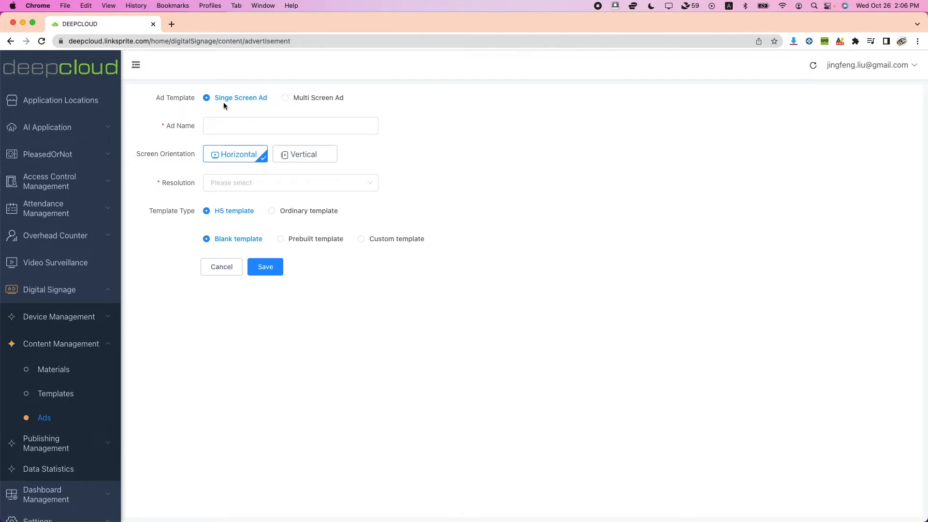
left_click(230, 129)
type("MiniProjec")
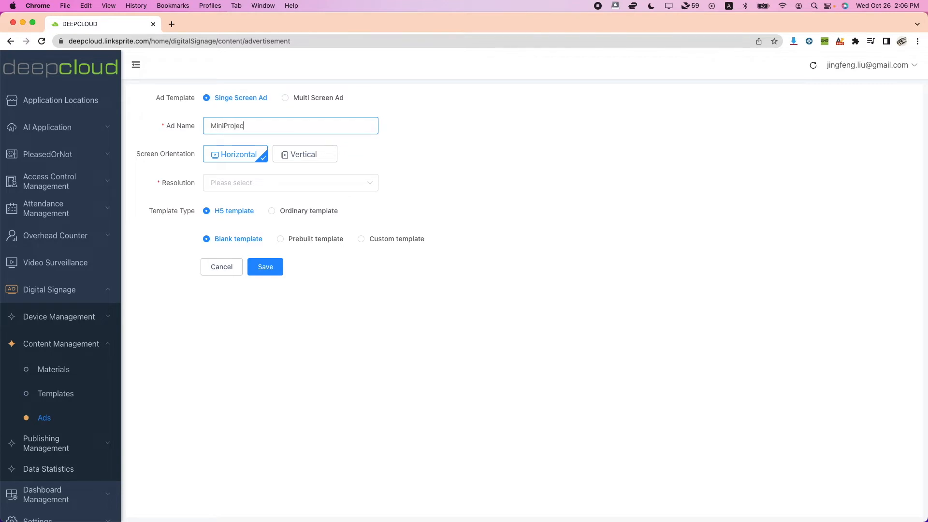
type("tortomotion")
left_click(242, 183)
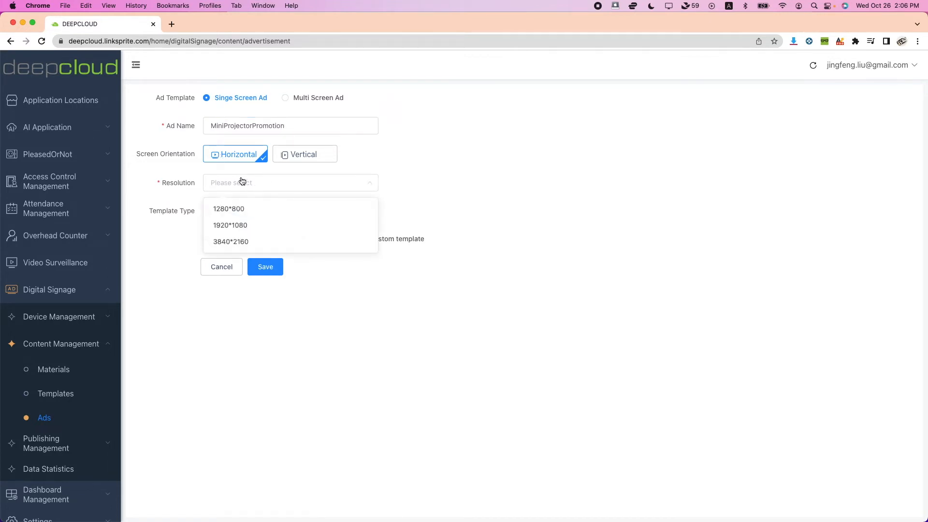
left_click(235, 226)
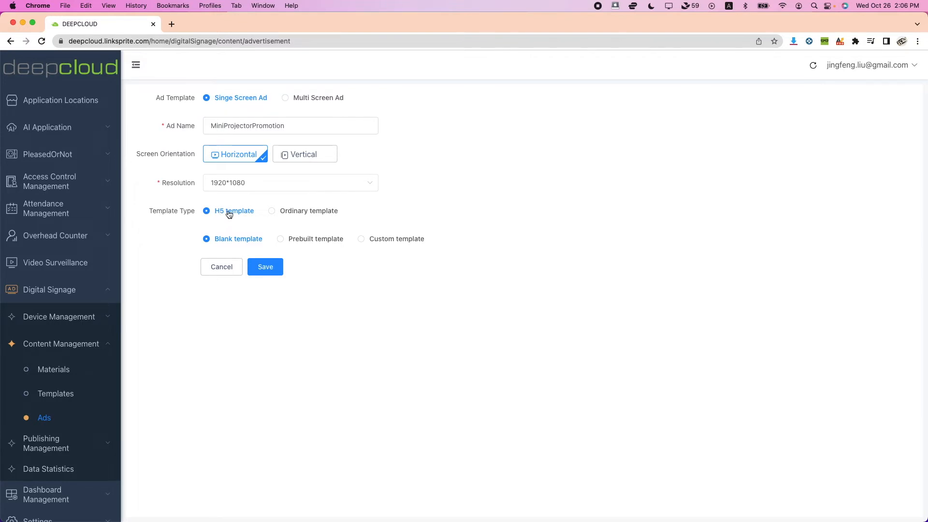
Base the ad on the custom H5 template MiniProjectorShow, save it and return to the ad list.
left_click(362, 240)
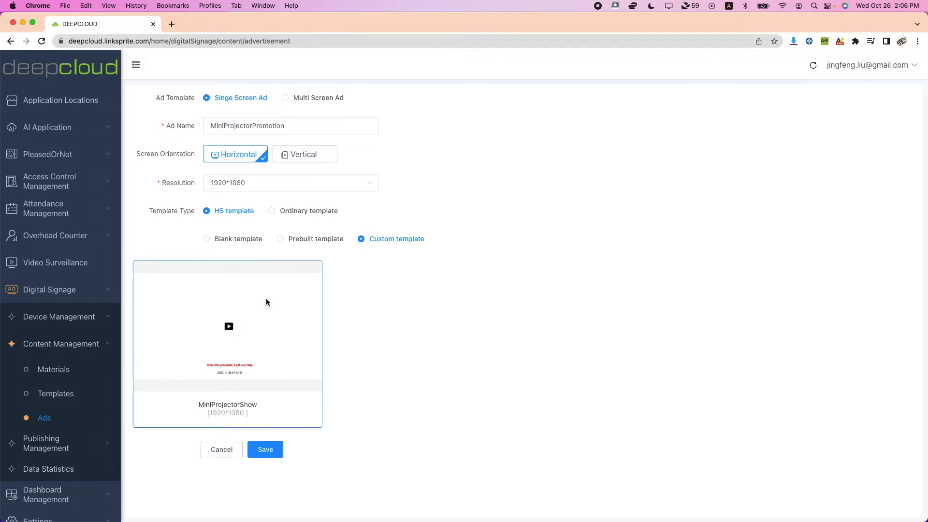
left_click(262, 451)
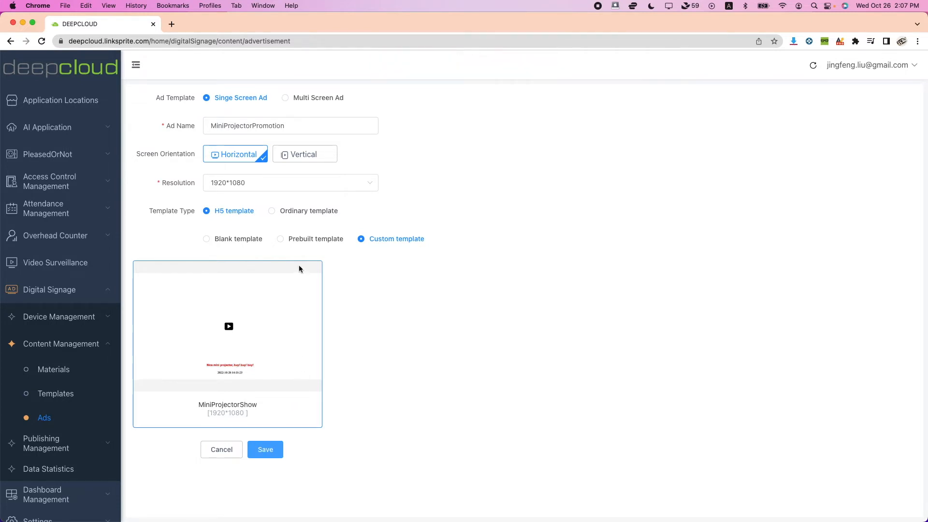
left_click(231, 342)
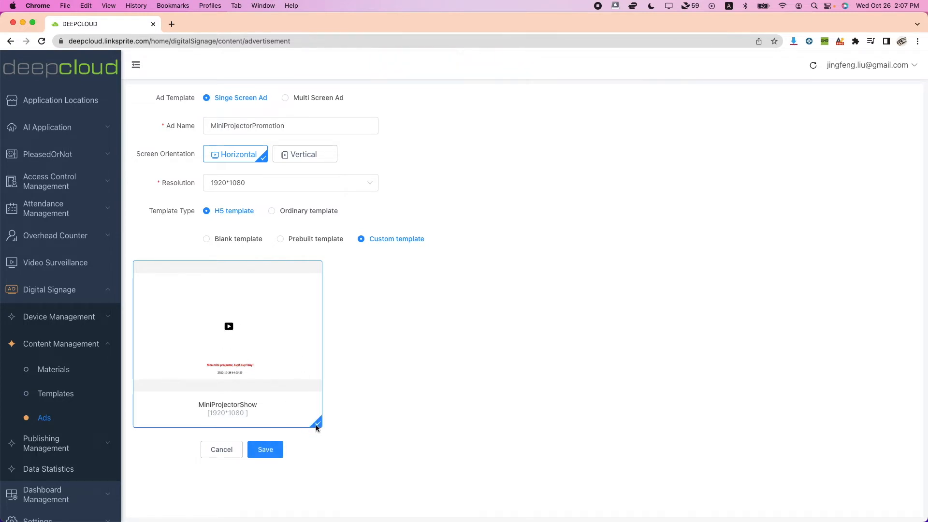
left_click(265, 449)
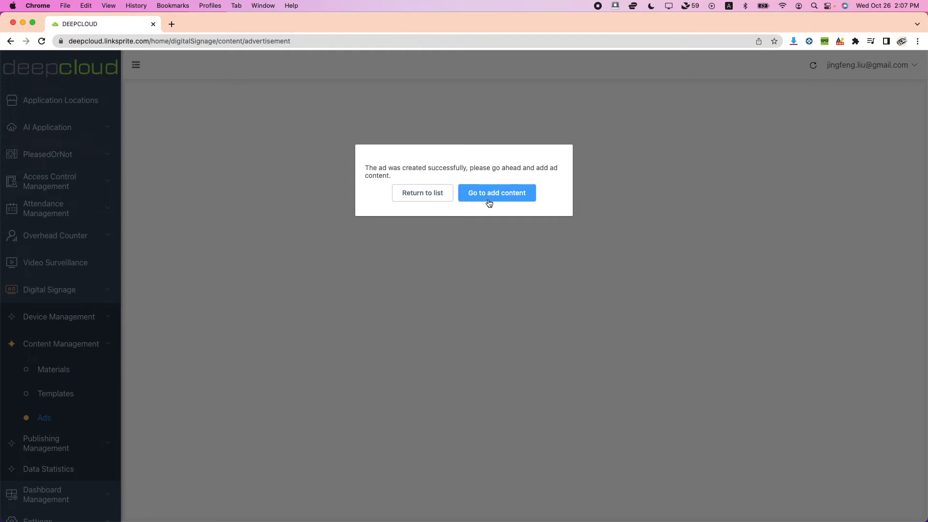
left_click(429, 195)
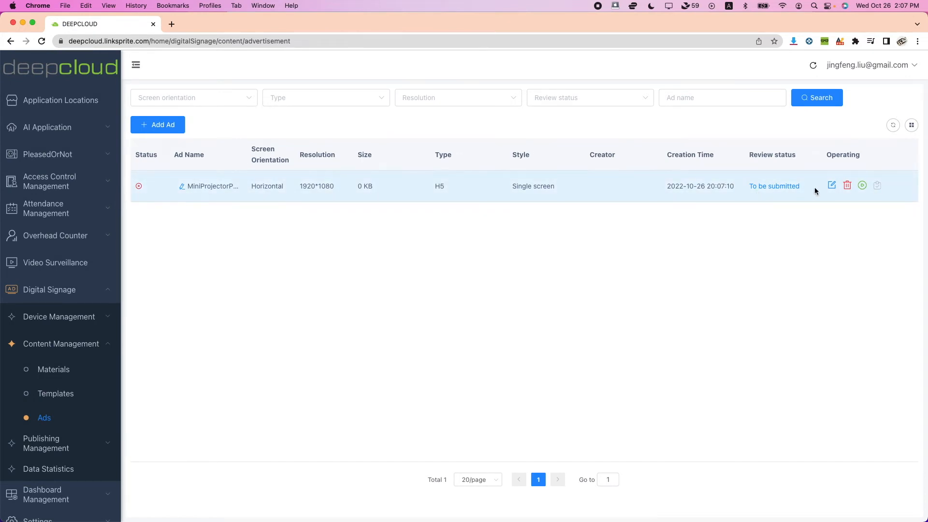
Refresh the ad list, preview the MiniProjectorPromotion ad and check its status.
right_click(796, 219)
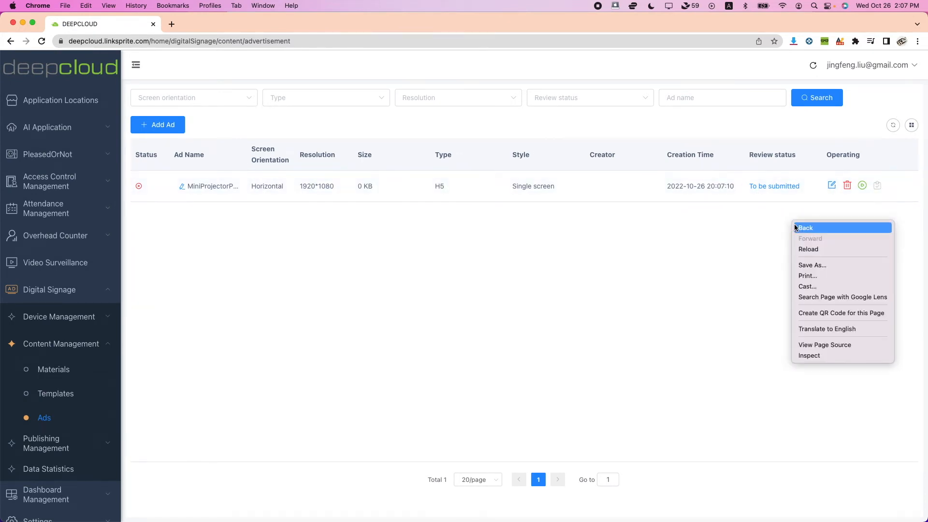
left_click(803, 250)
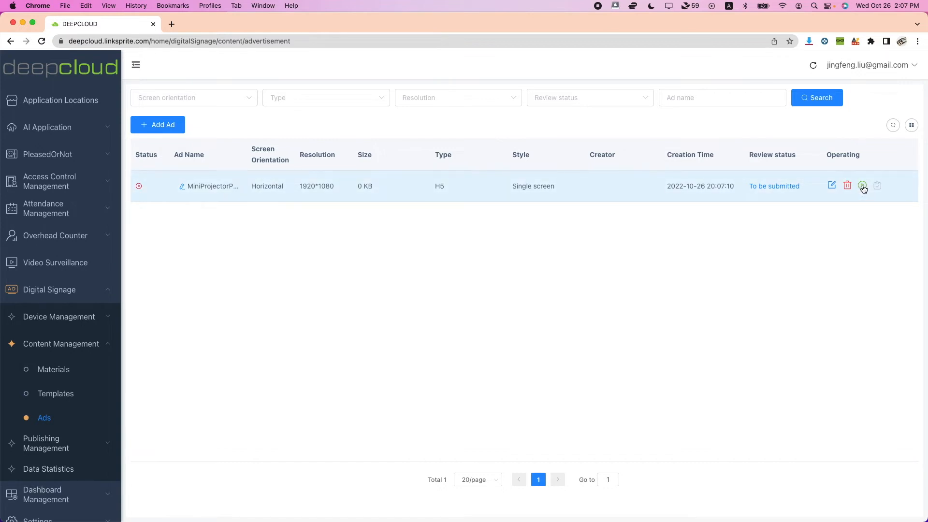
left_click(862, 187)
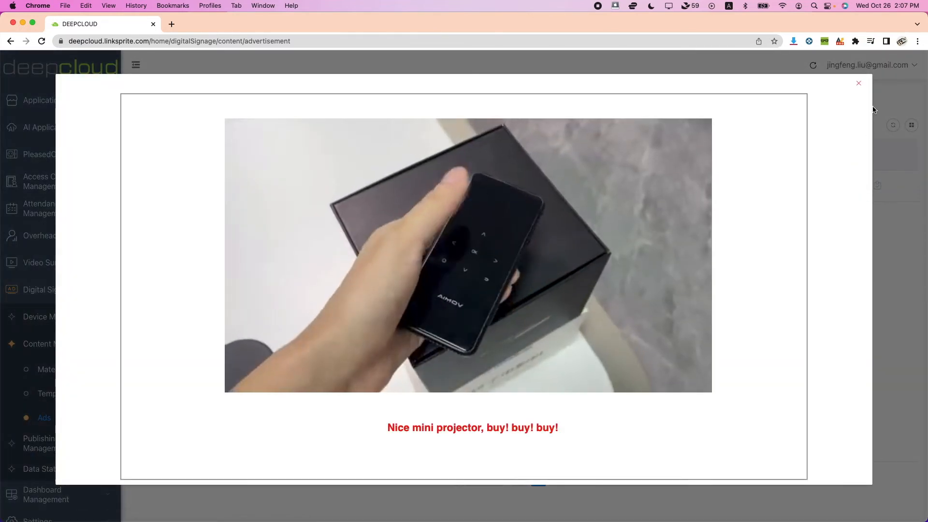
left_click(860, 83)
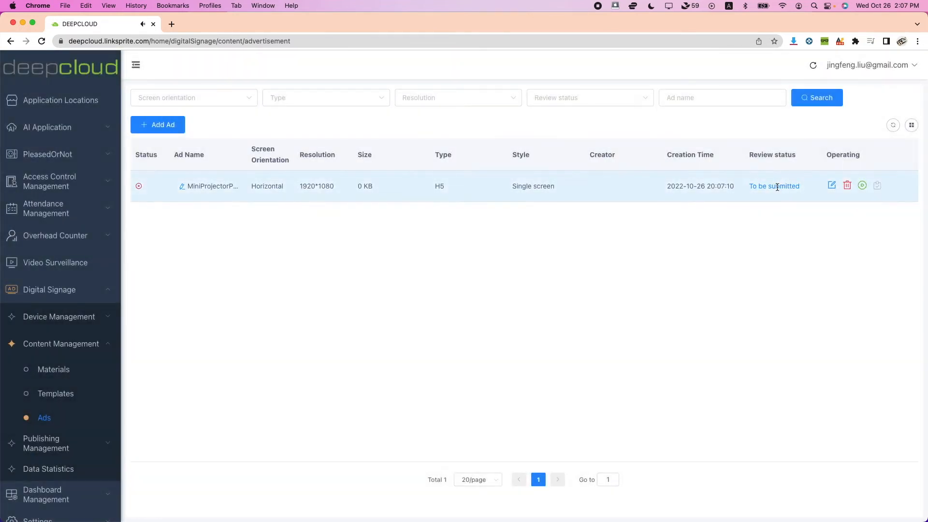
mouse_move(139, 188)
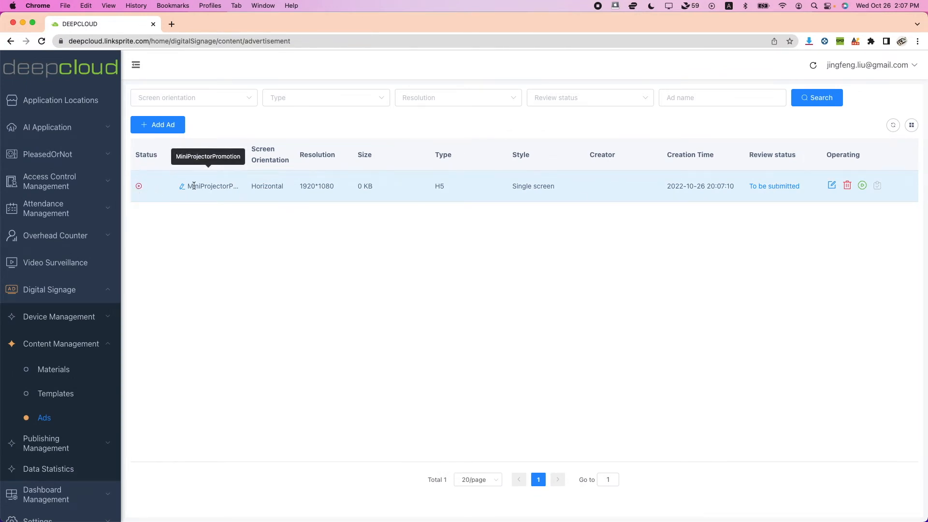
Open the MiniProjectorPromotion ad for editing, submit it for review and close the editor.
left_click(831, 187)
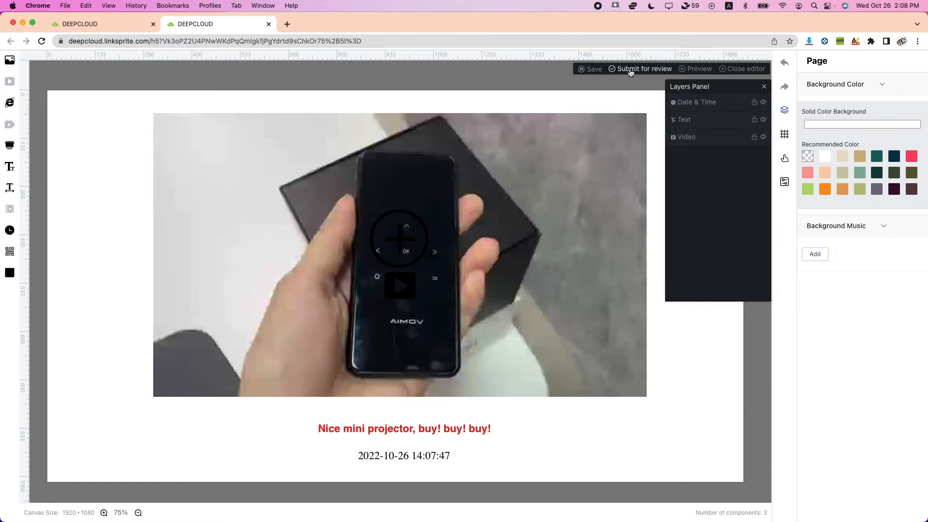
left_click(630, 71)
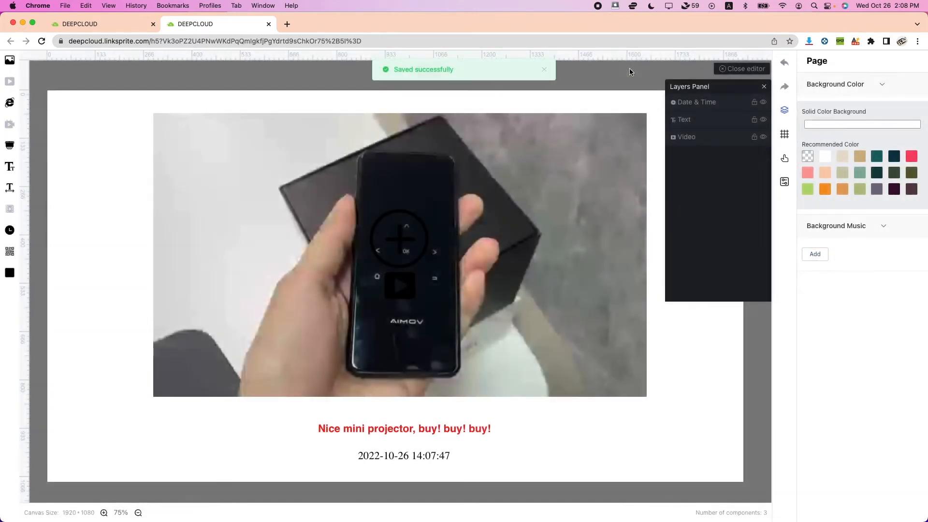
left_click(751, 70)
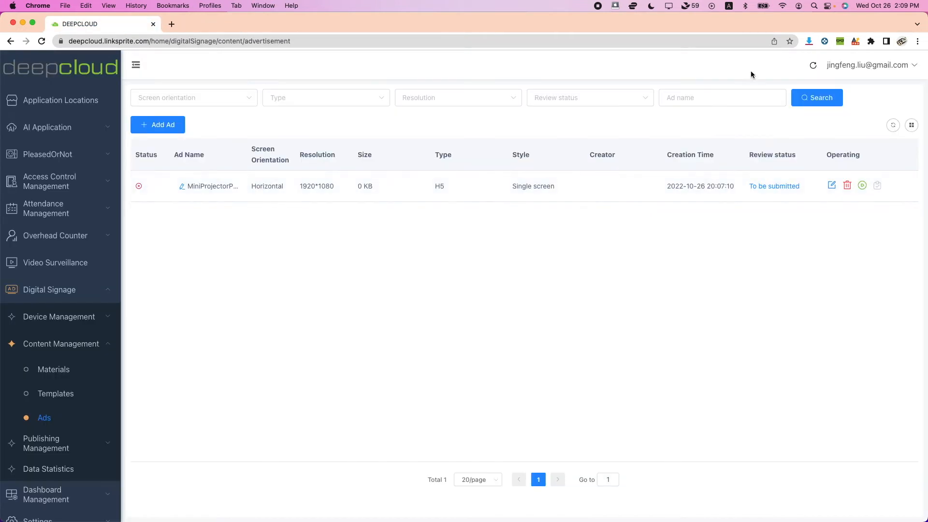
Refresh the ad list and approve the MiniProjectorPromotion ad in its review.
right_click(689, 238)
left_click(706, 264)
left_click(878, 189)
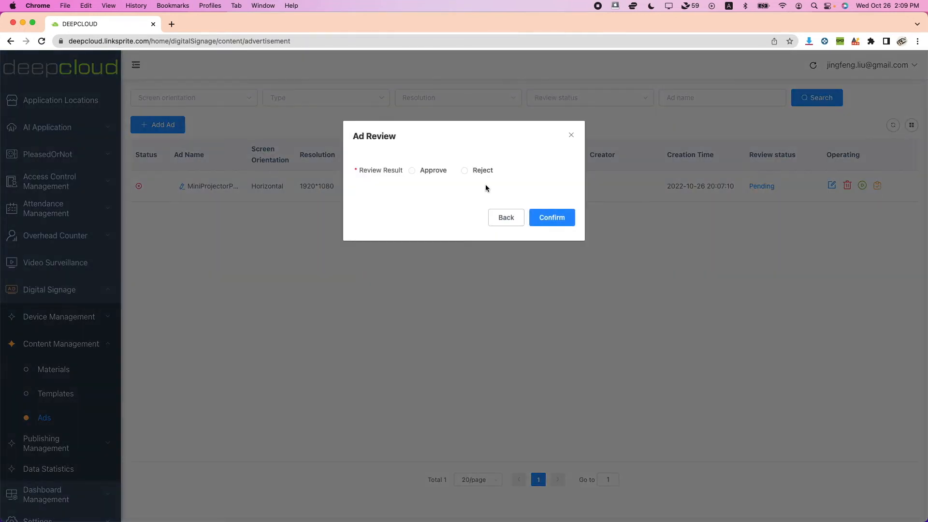
left_click(412, 171)
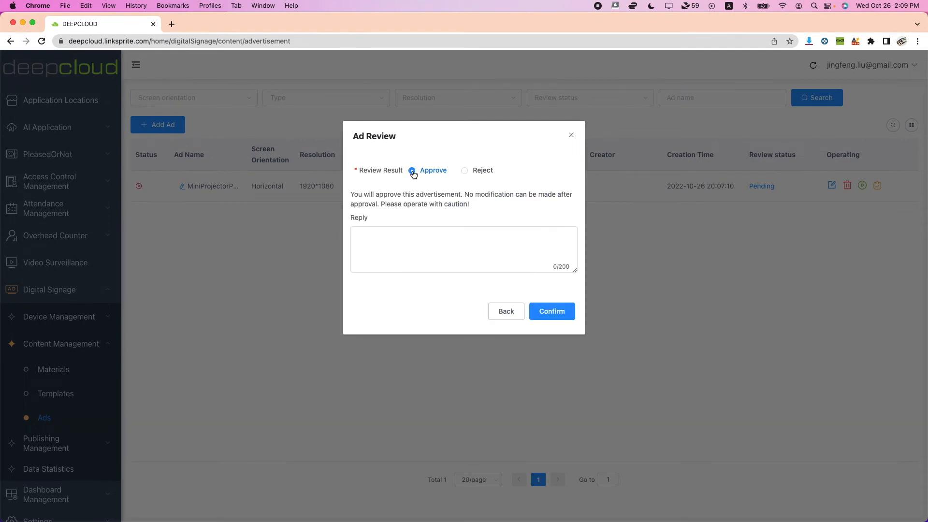
left_click(551, 312)
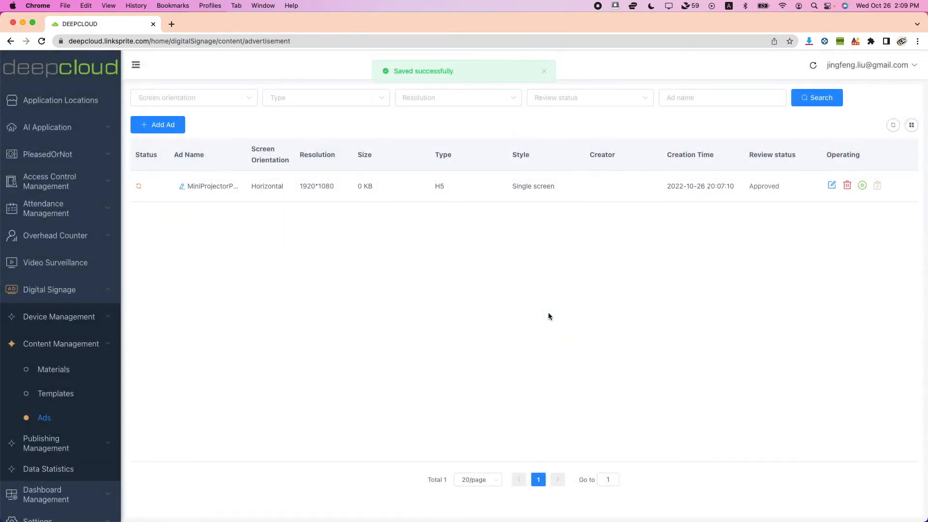
Refresh the ad list again and check the ad's status after the review.
right_click(623, 257)
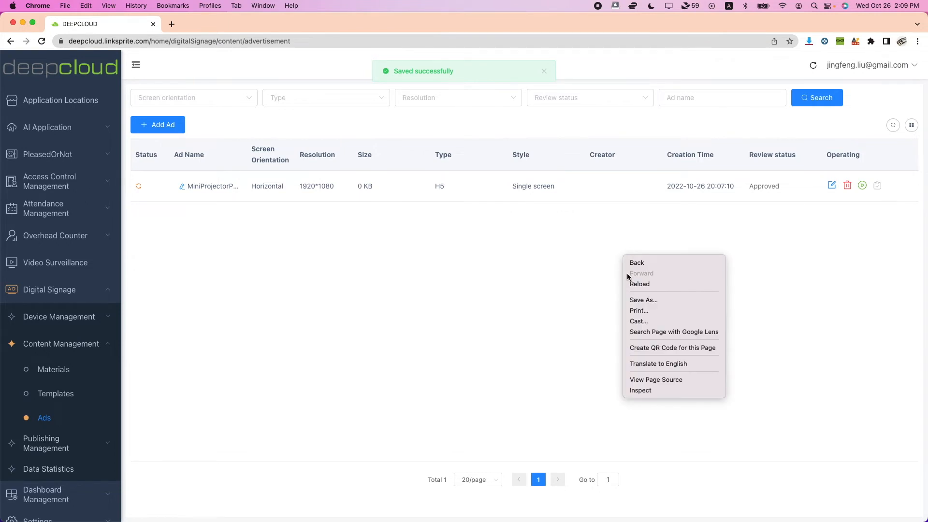
left_click(636, 285)
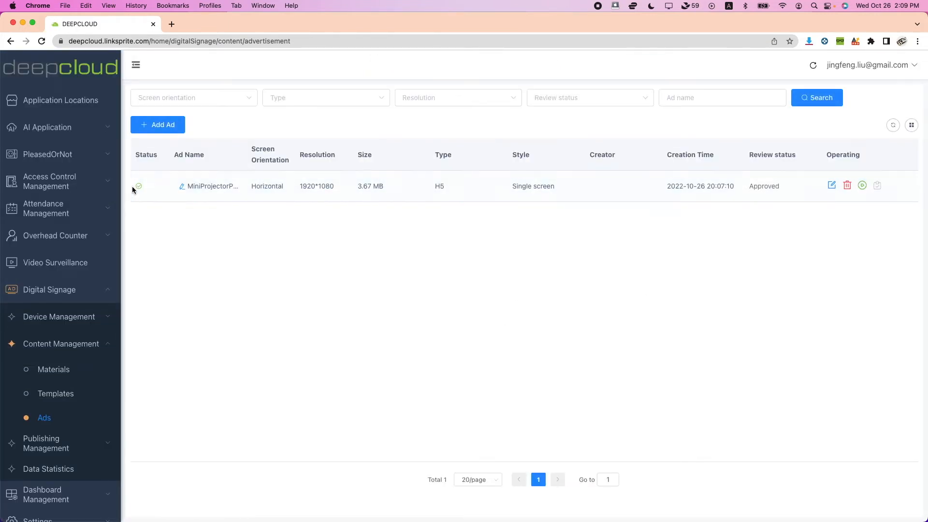
mouse_move(136, 189)
Create a single-screen advertising task for ads publishing and name it MiniProjectorPromotion.
left_click(91, 447)
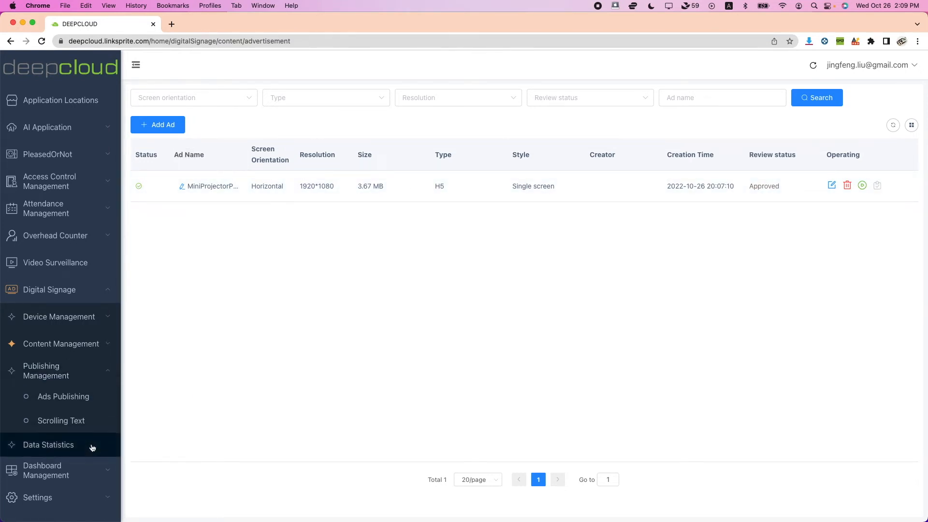
left_click(69, 399)
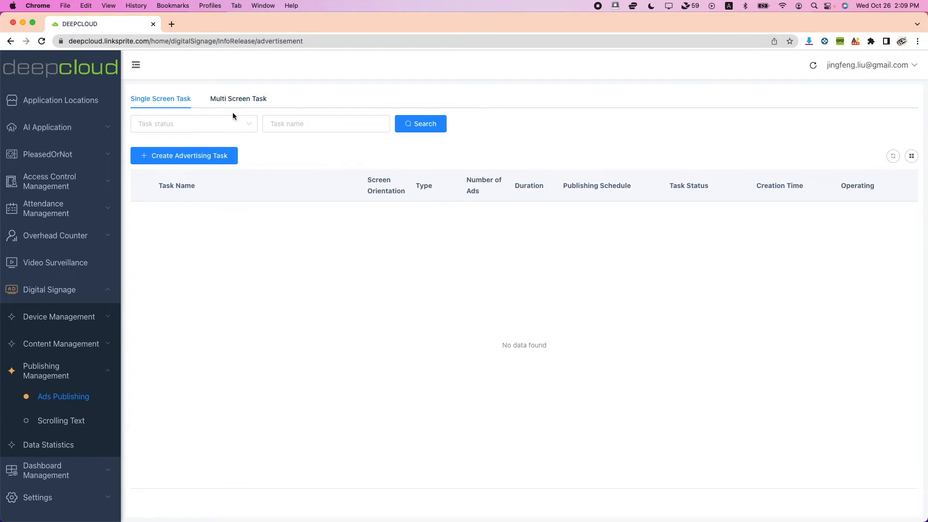
left_click(213, 155)
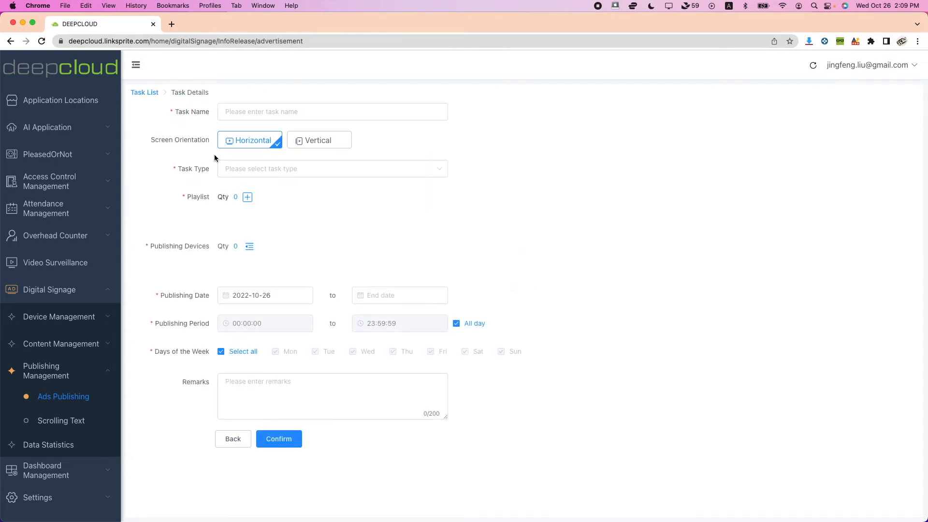
left_click(244, 106)
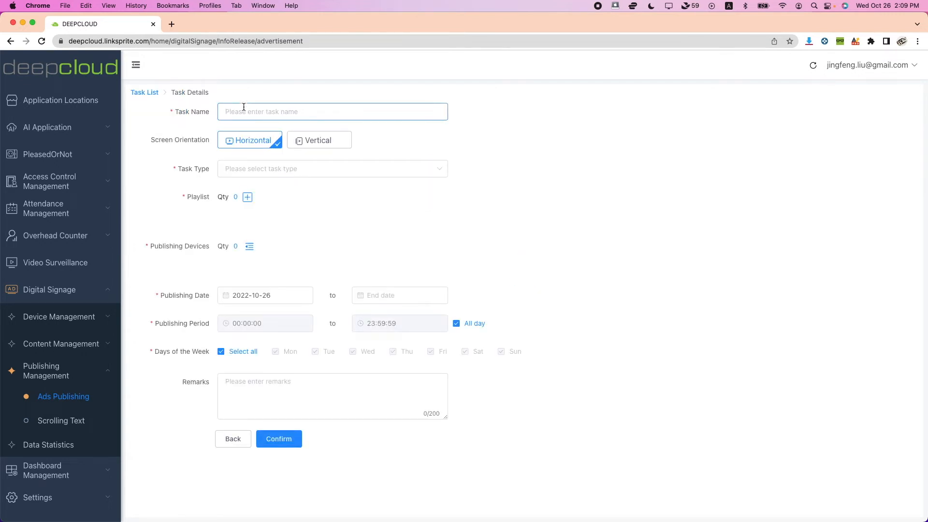
type("Mino")
type("Projector")
type("Promotion")
Set the task type to Ad and the publishing mode to Ordinary.
left_click(266, 172)
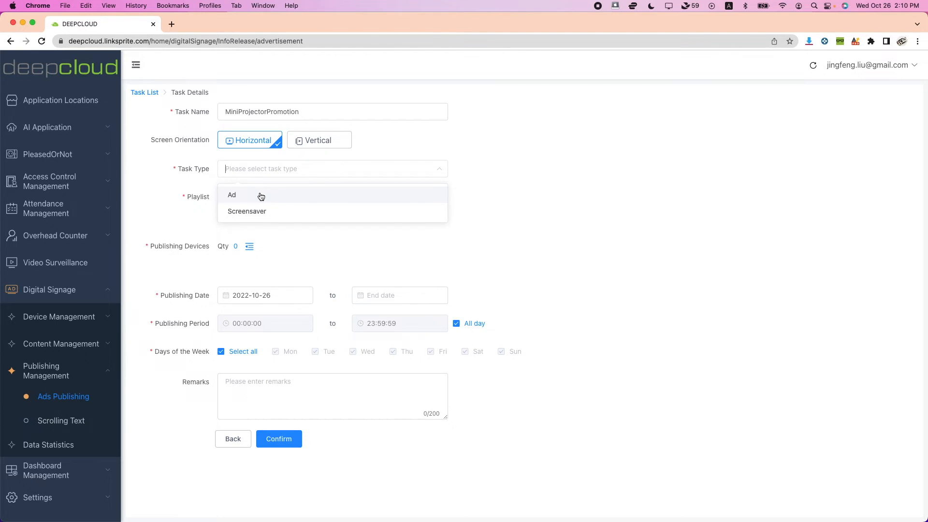
left_click(261, 196)
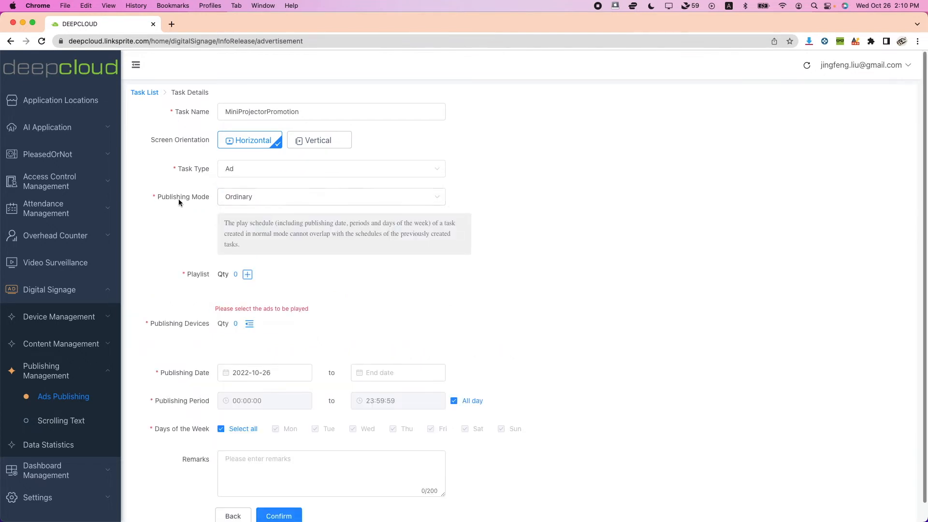
left_click(247, 200)
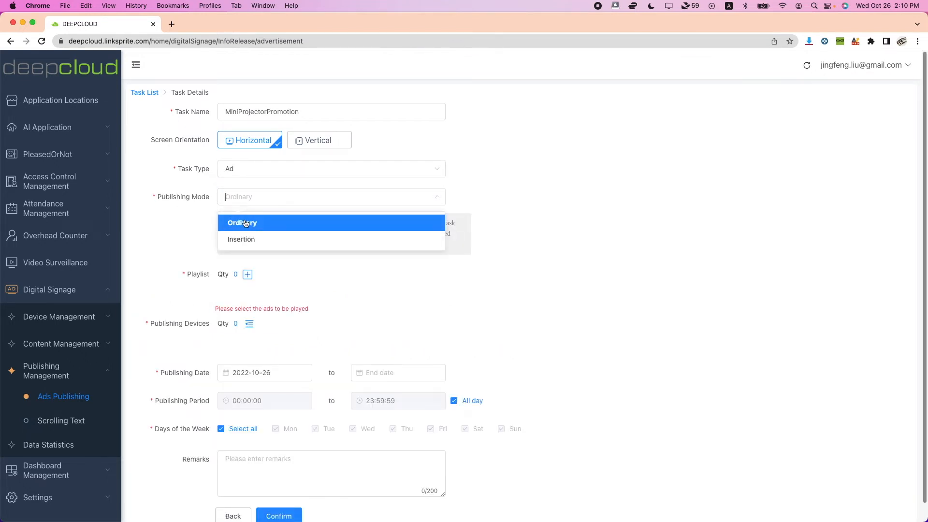
left_click(186, 210)
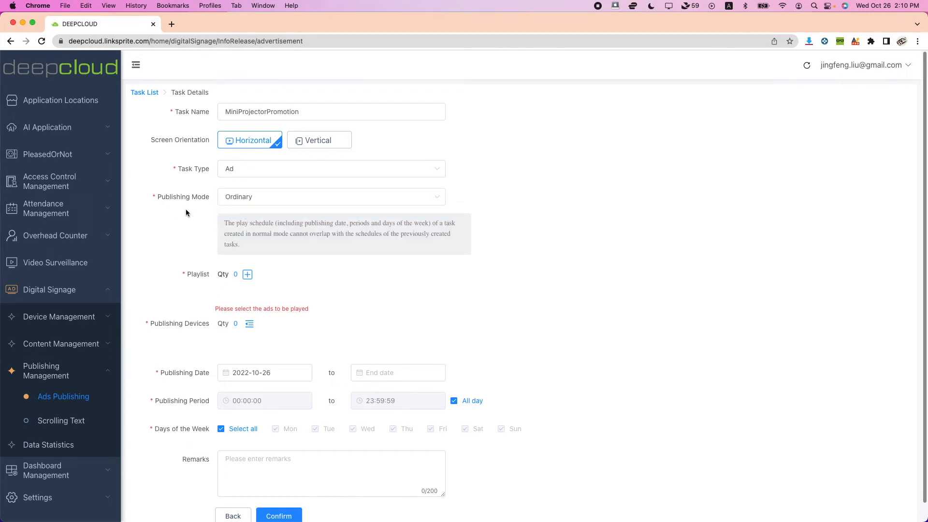
left_click(248, 205)
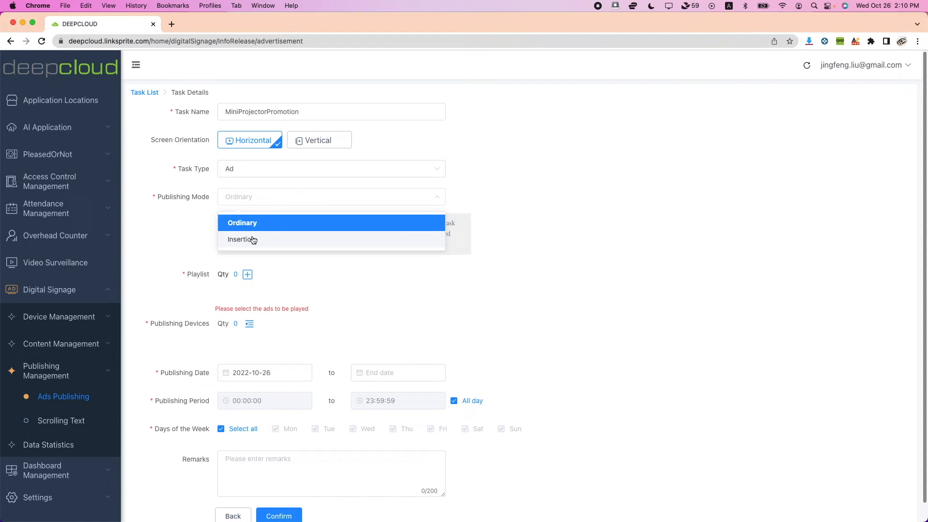
left_click(244, 223)
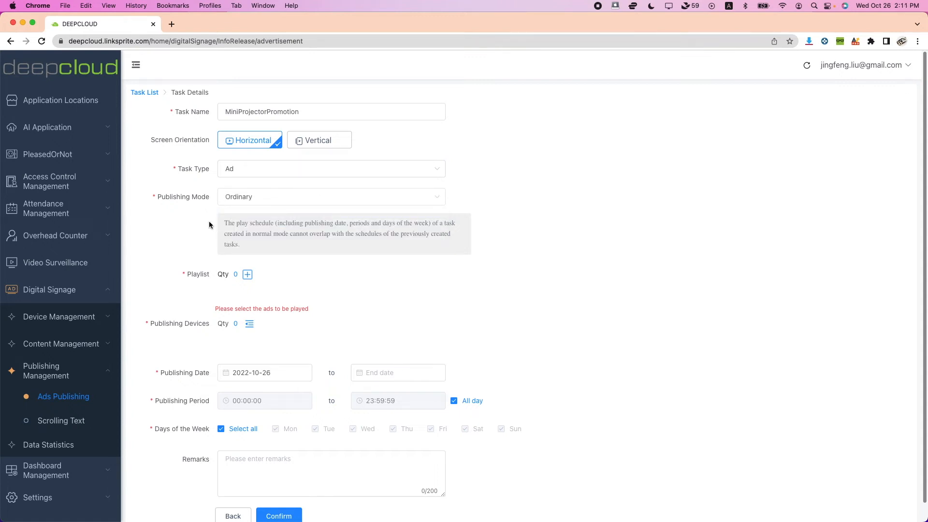
Add the MiniProjectorPromotion ad to the task's playlist with a continuous duration.
left_click(247, 275)
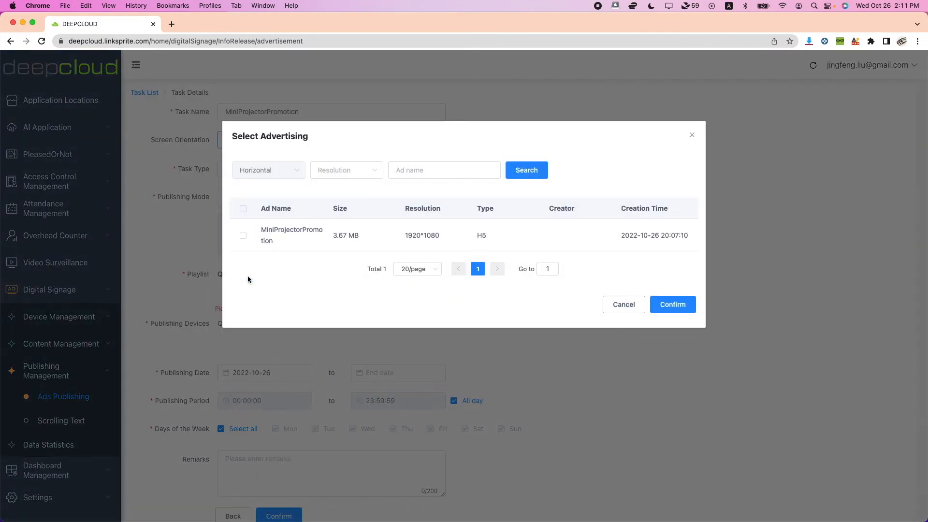
left_click(244, 236)
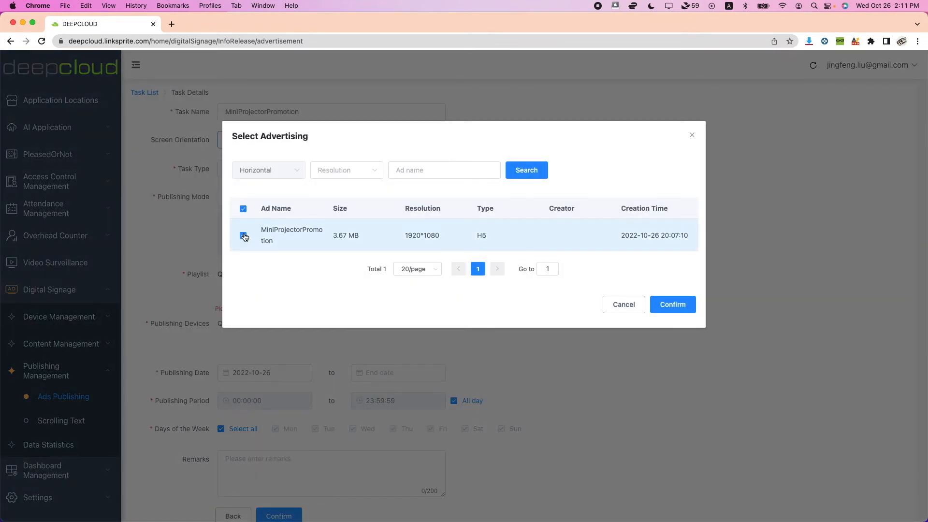
left_click(676, 305)
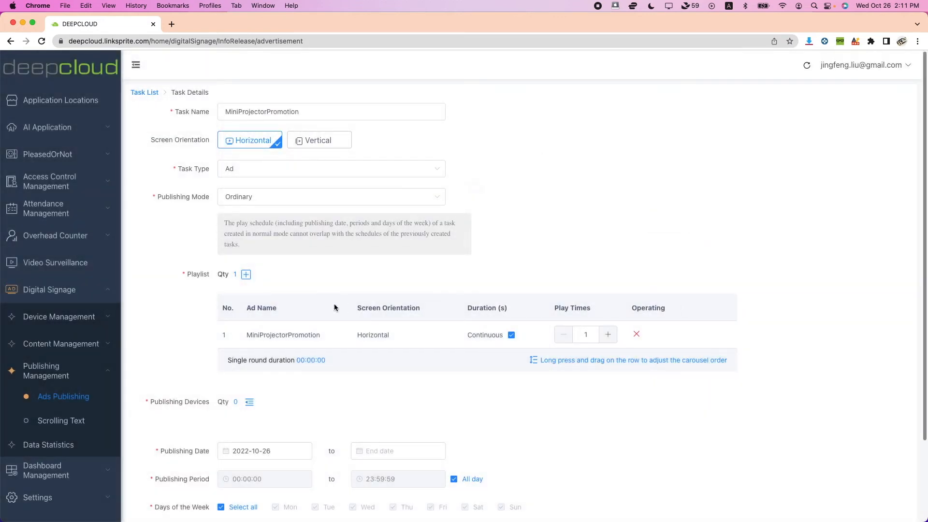
left_click(511, 335)
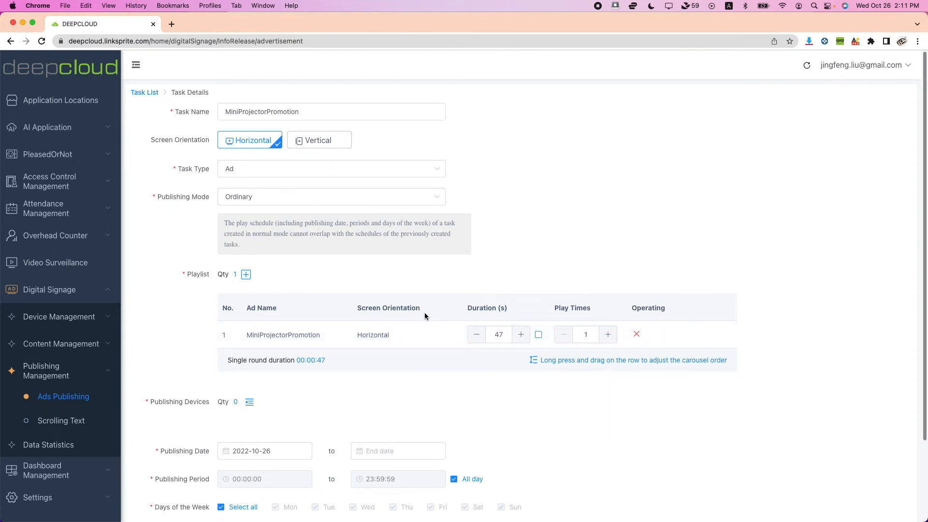
left_click(543, 335)
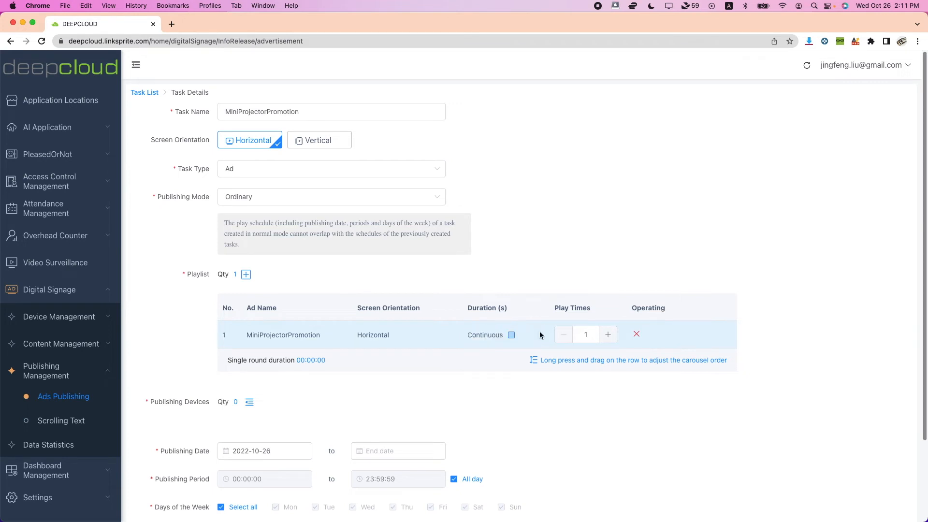
Choose the task's publishing devices by location and select NewLocation.
scroll(498, 355, "down", 3)
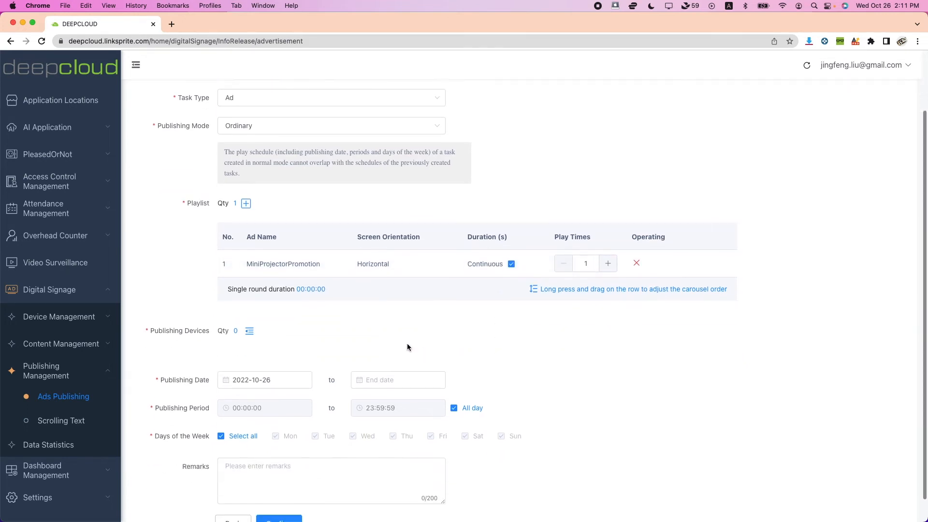
left_click(250, 332)
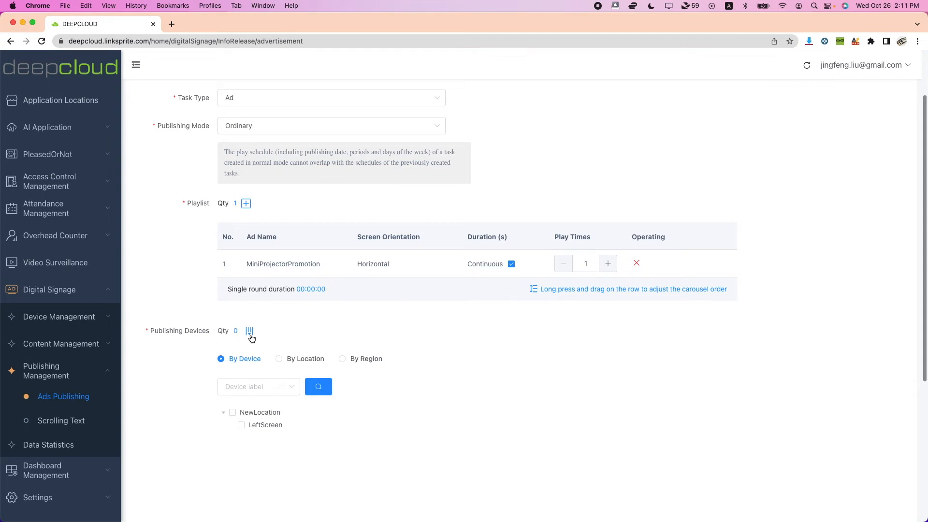
left_click(241, 424)
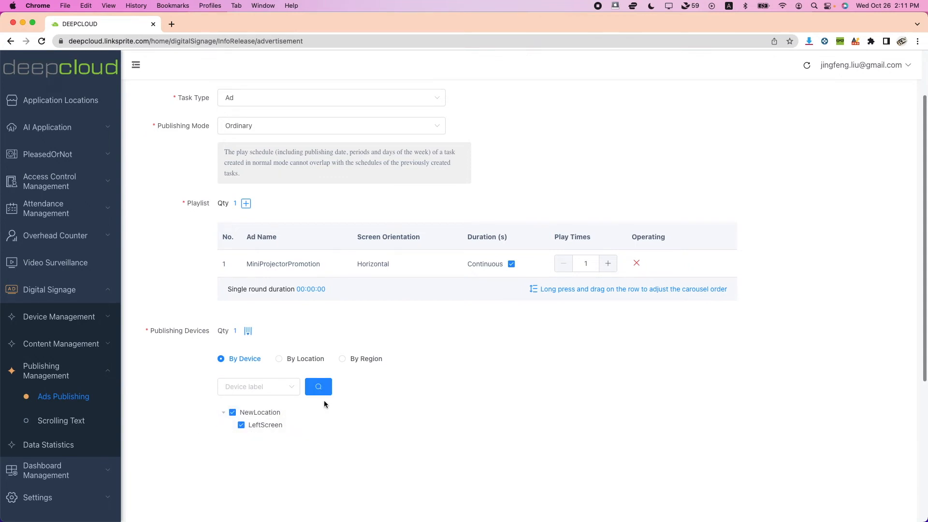
left_click(279, 362)
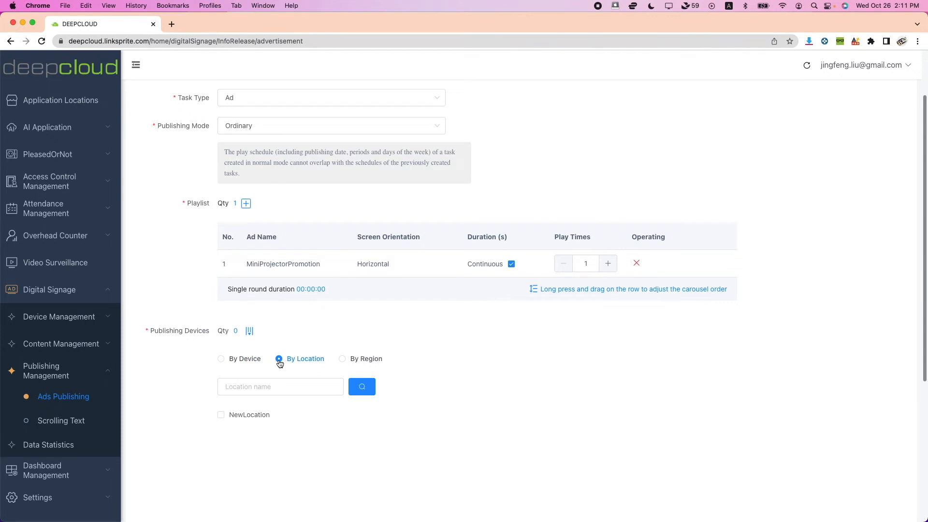
left_click(221, 415)
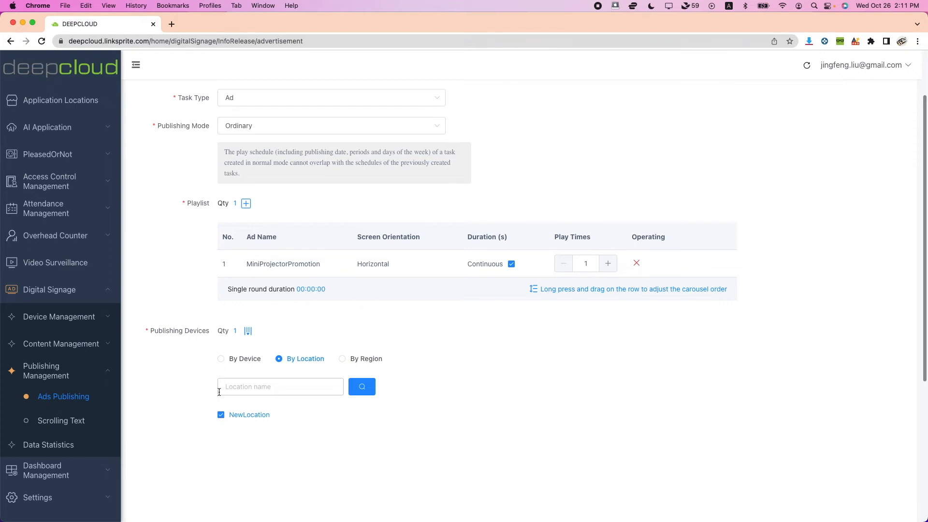
Set the publishing end date to 2022-10-31 and save the advertising task.
scroll(199, 372, "down", 3)
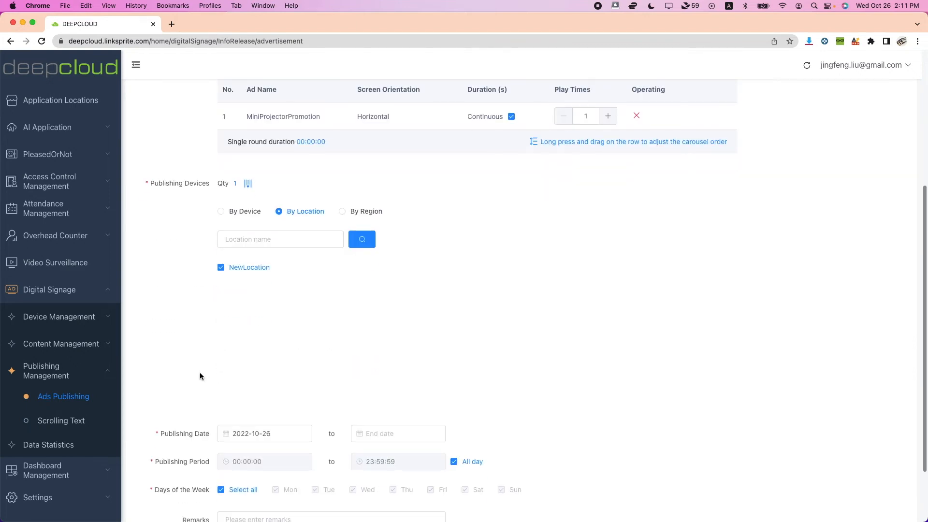
scroll(199, 372, "down", 2)
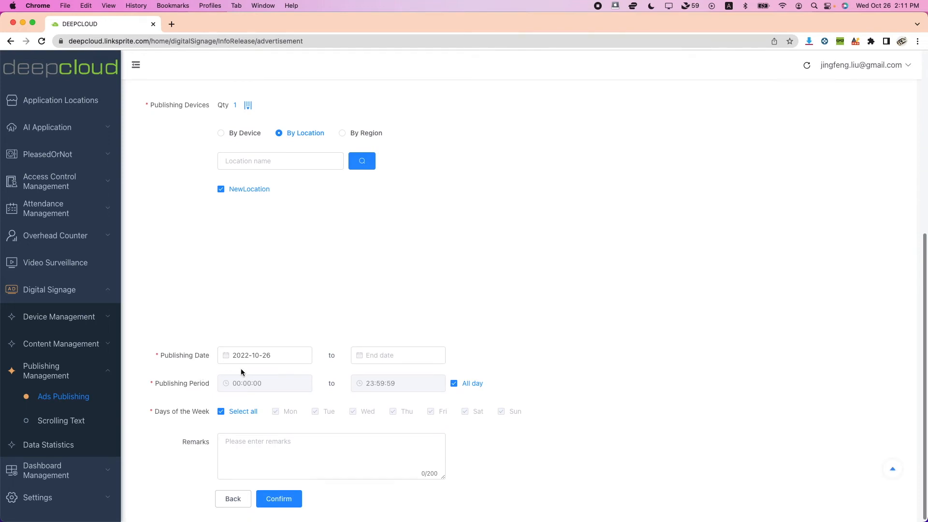
left_click(383, 356)
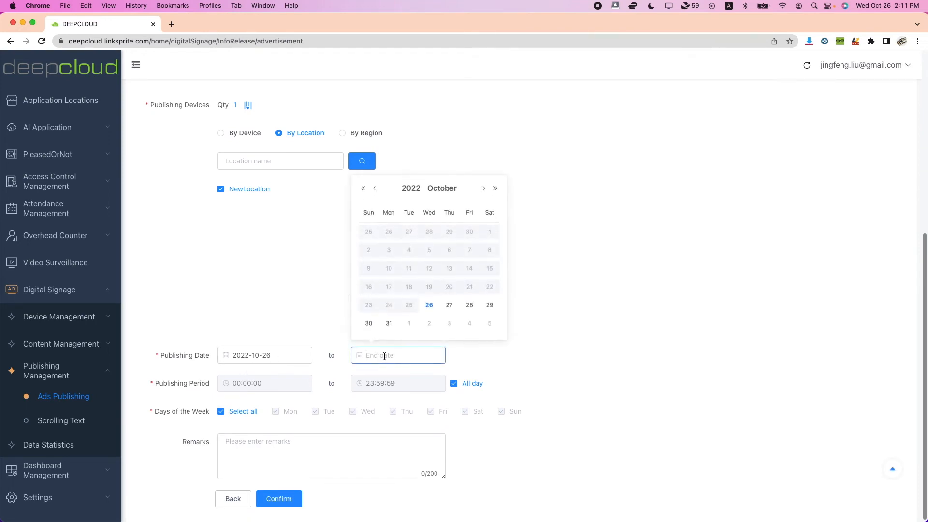
left_click(389, 324)
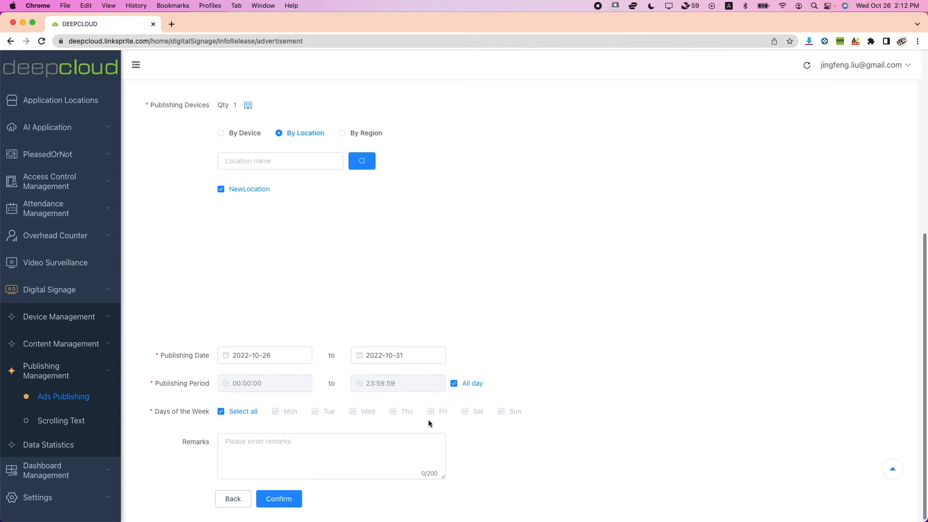
scroll(531, 434, "down", 1)
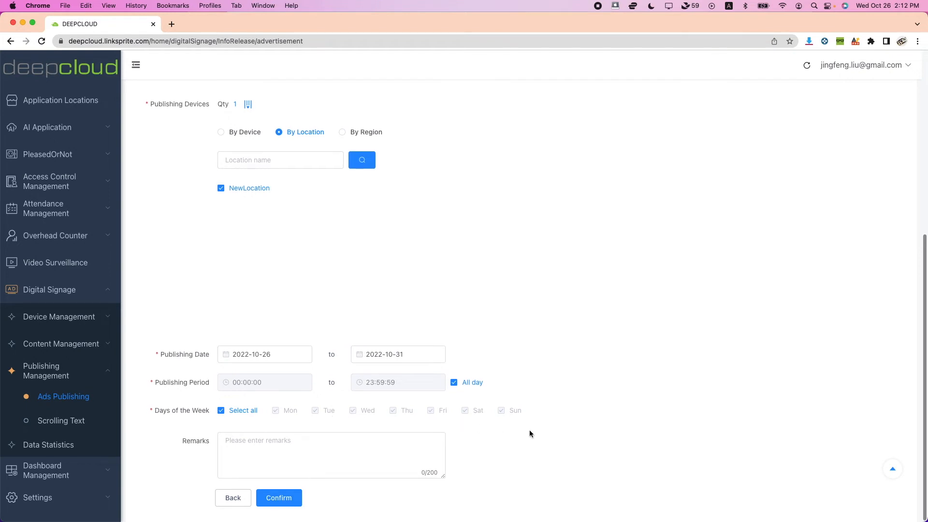
left_click(278, 498)
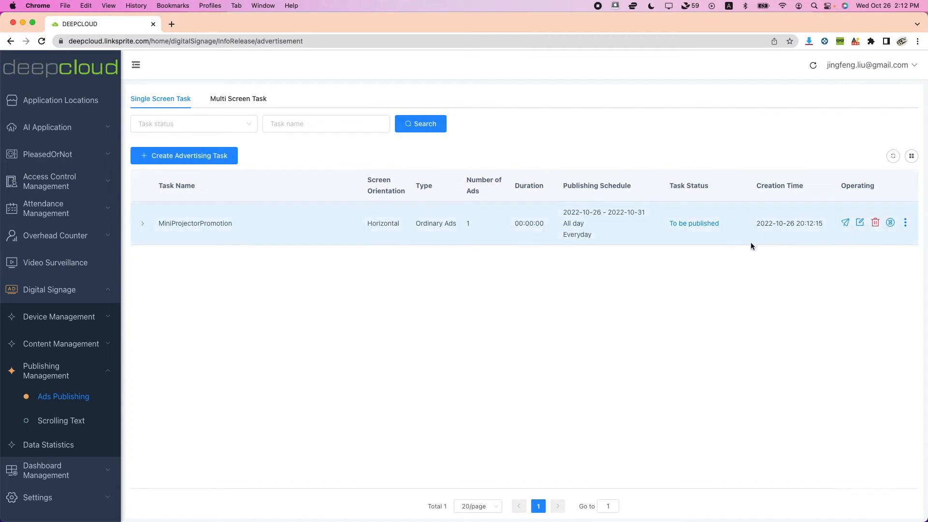
Publish the MiniProjectorPromotion task, acknowledge the notice and reload the page to check the task's status.
left_click(845, 224)
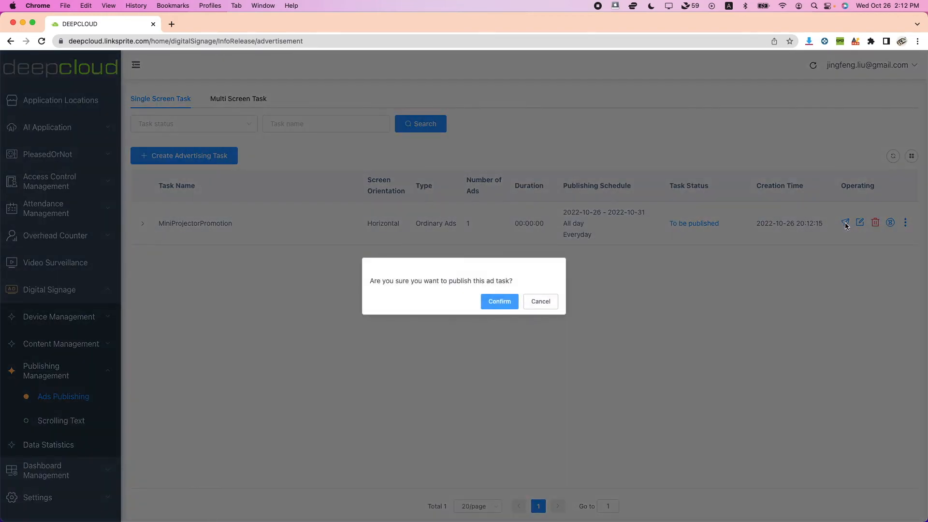
left_click(499, 301)
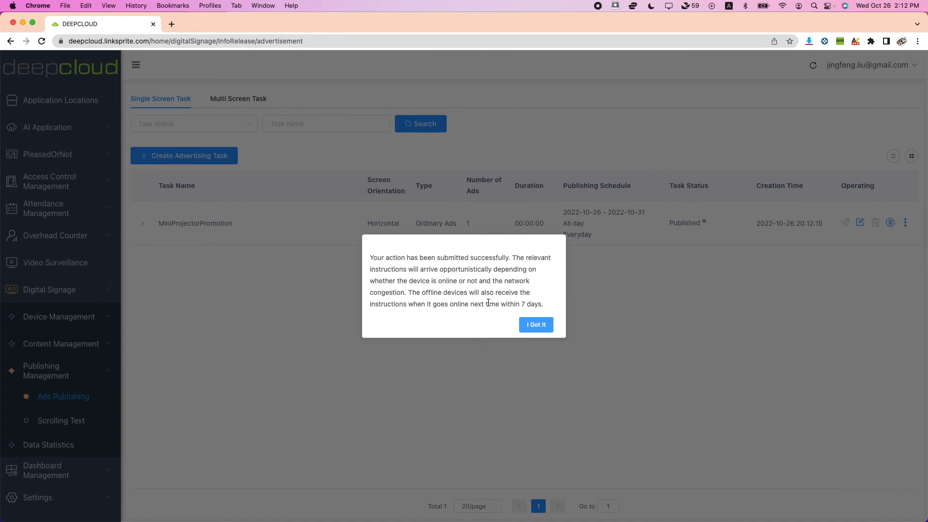
left_click(543, 328)
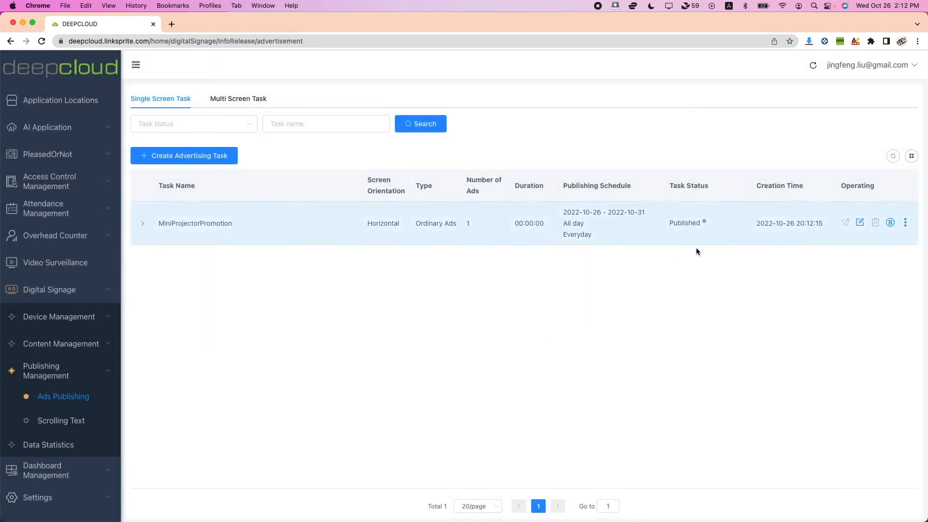
right_click(686, 283)
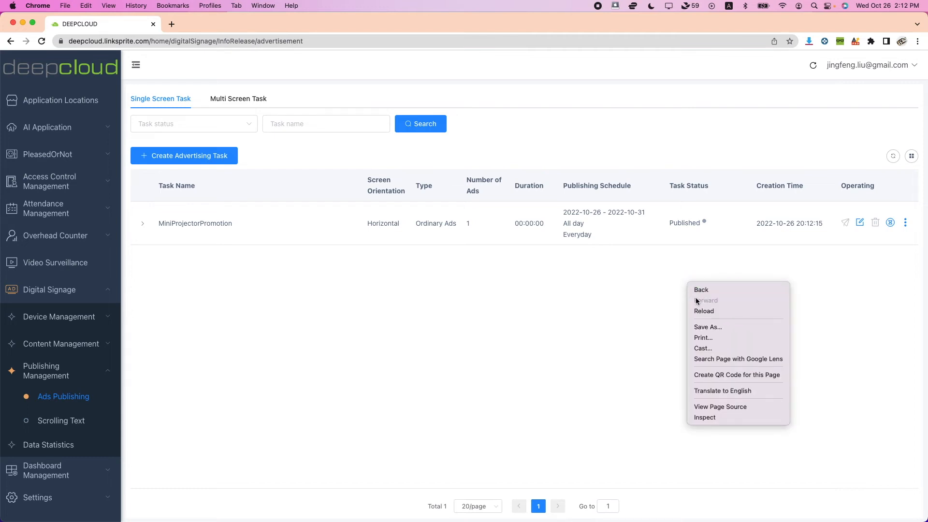
left_click(699, 308)
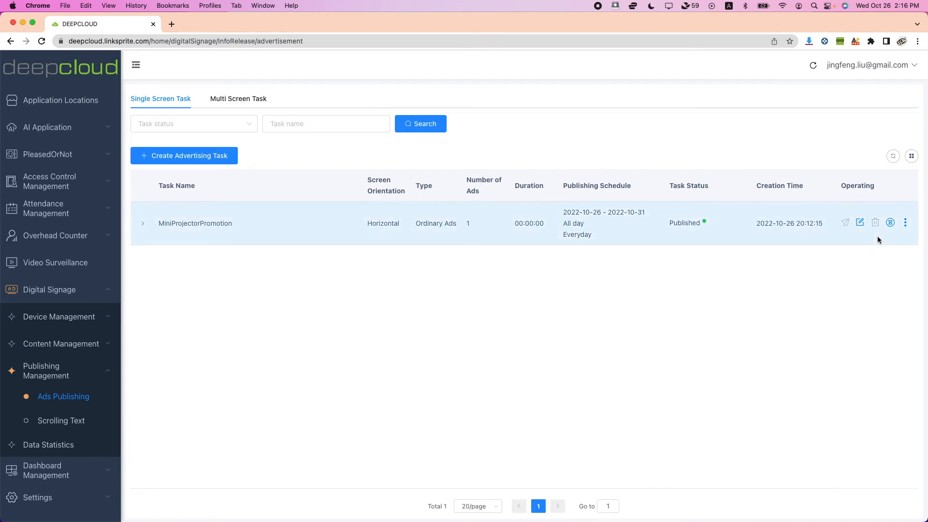
Pause the published MiniProjectorPromotion task and terminate it.
mouse_move(906, 228)
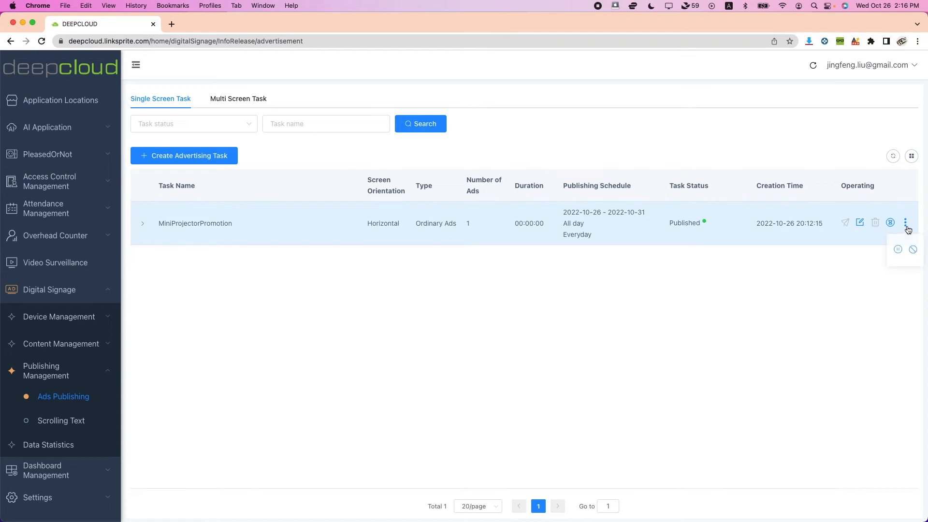
left_click(898, 249)
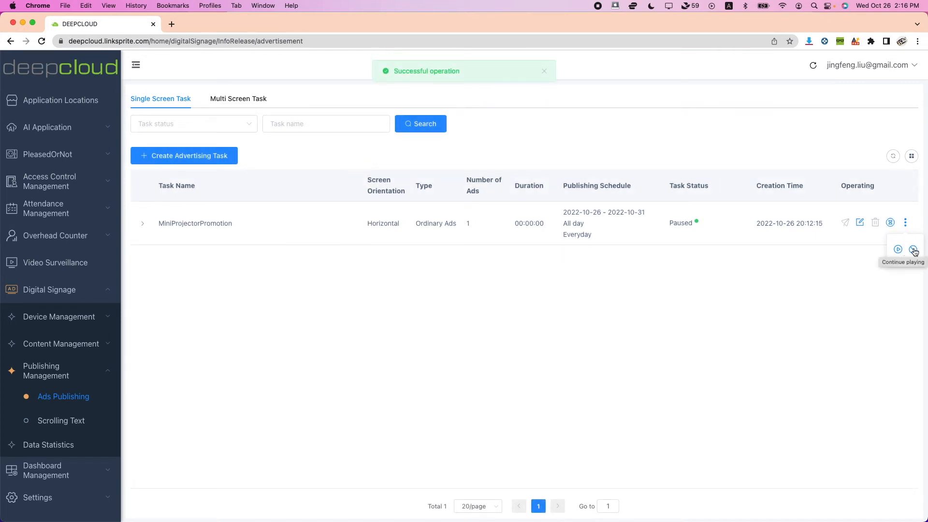
left_click(913, 249)
left_click(498, 307)
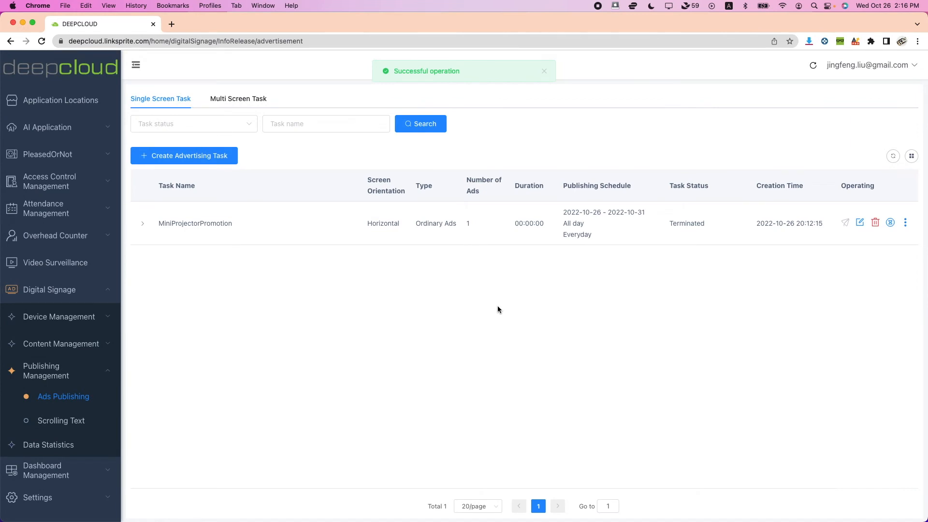
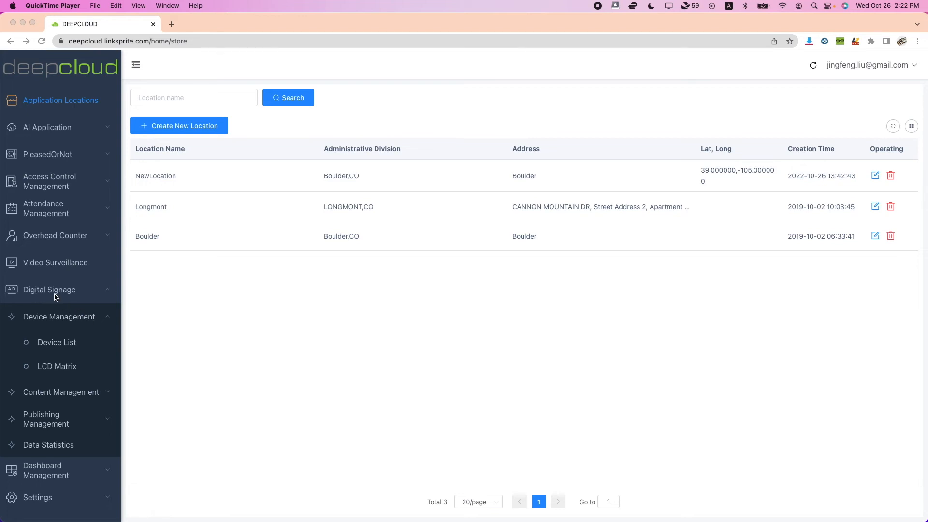
Create a new device in the digital signage device list with location NewLocation and device type General Model.
left_click(70, 345)
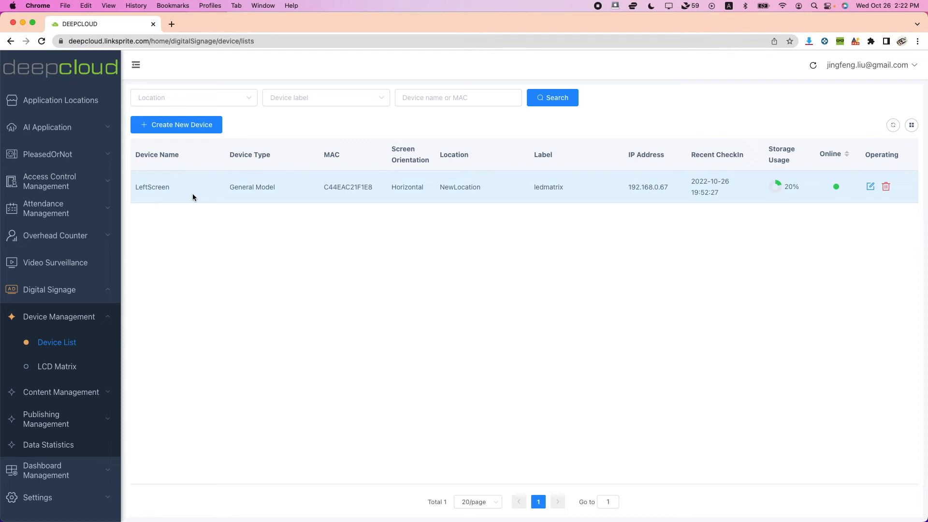
left_click(196, 125)
left_click(245, 96)
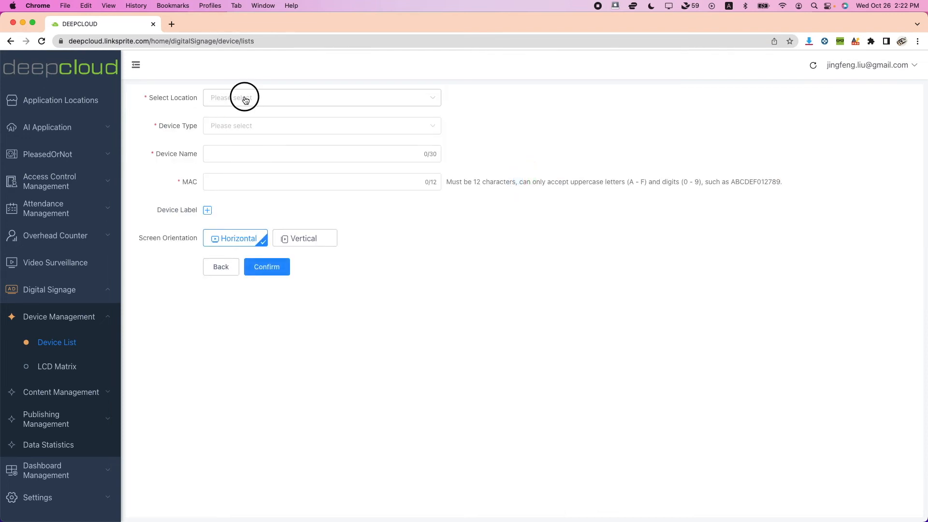
left_click(241, 125)
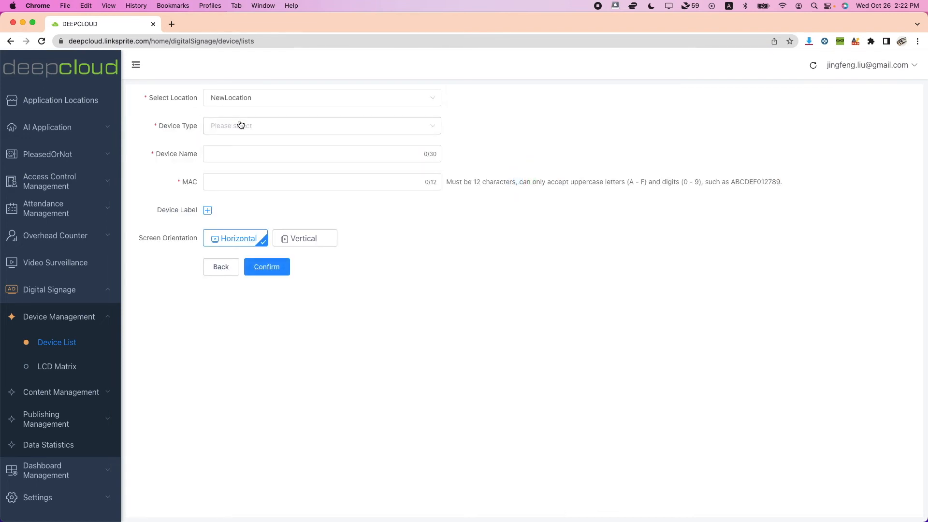
left_click(240, 126)
left_click(239, 169)
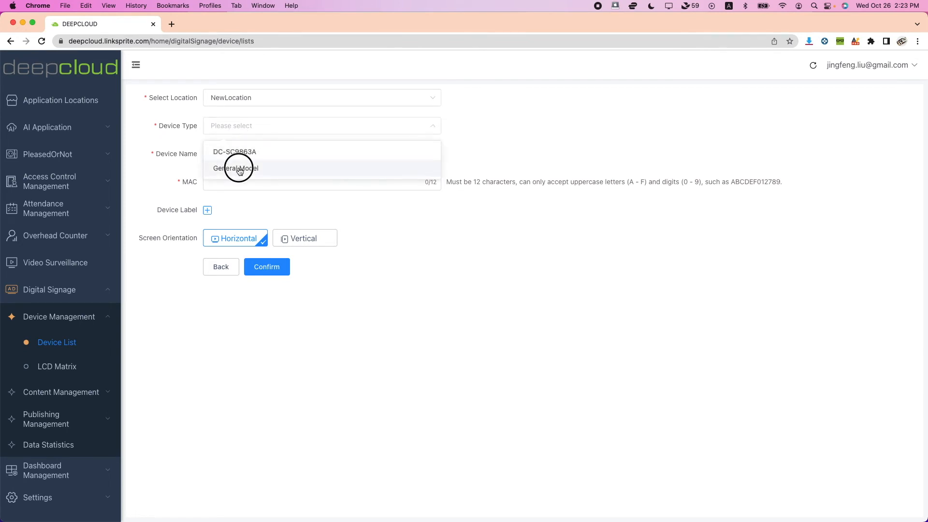
Name the new device RightScreen and enter its MAC as C44EAC21F126.
left_click(238, 157)
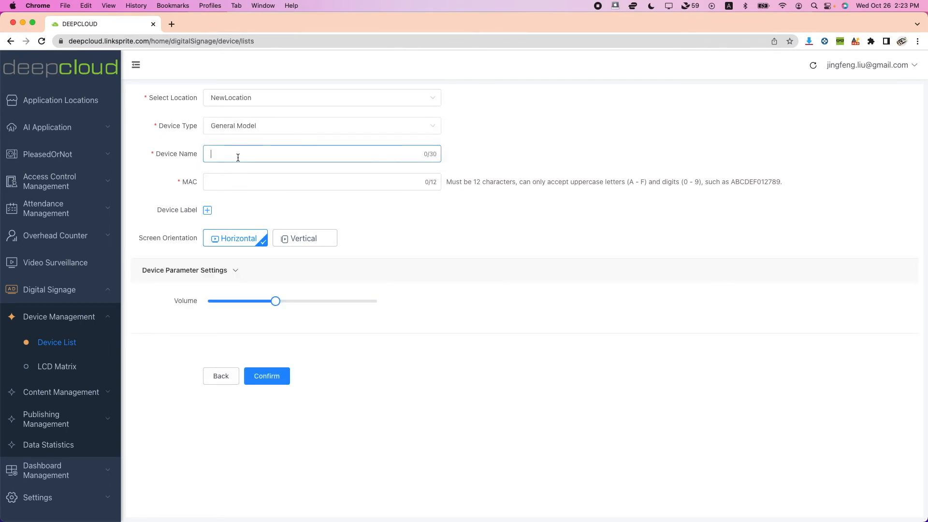
type("RightScreen")
key("Tab")
type("C44EAC21F126")
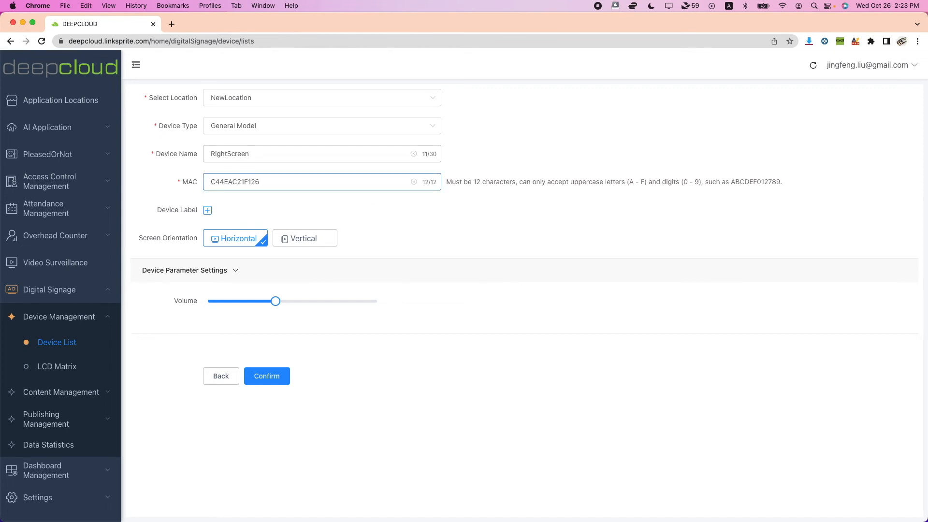
Assign the ledmatrix label to the new RightScreen device and save it with horizontal orientation.
left_click(207, 210)
left_click(338, 218)
left_click(571, 259)
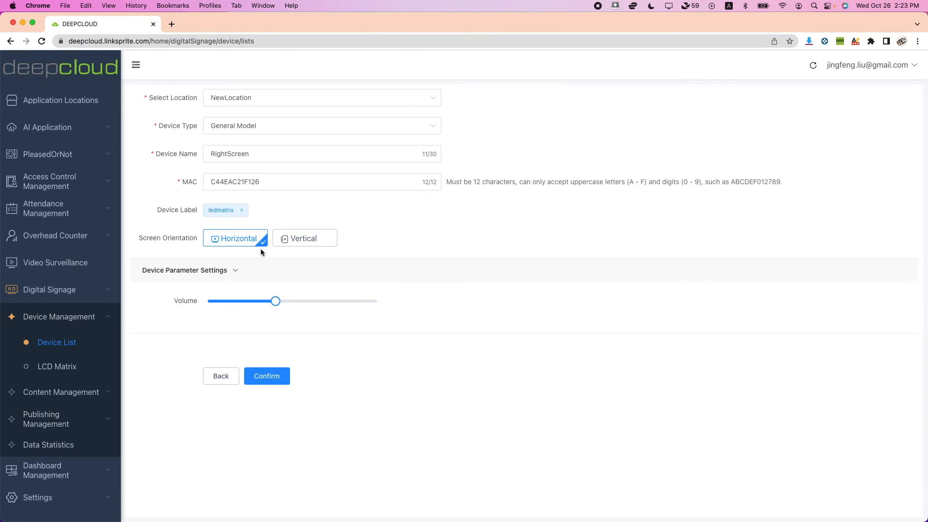
left_click(266, 381)
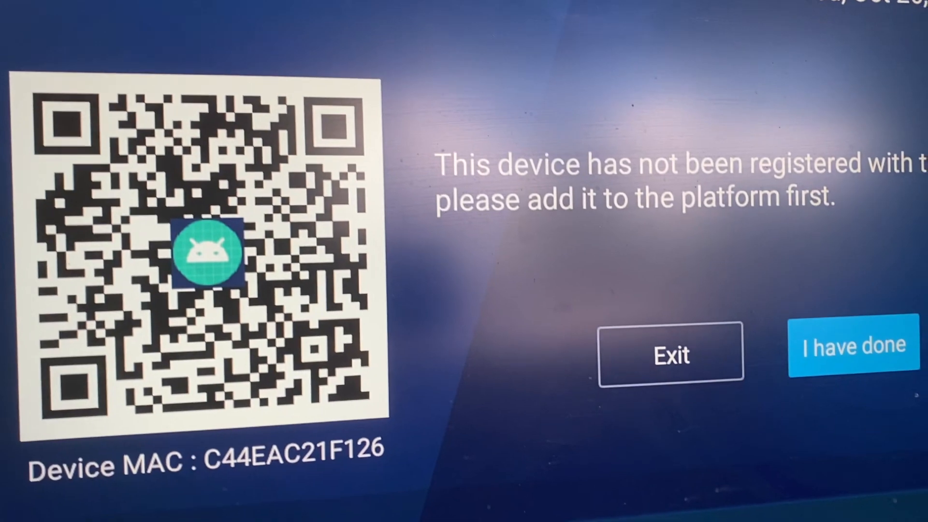
key("Left")
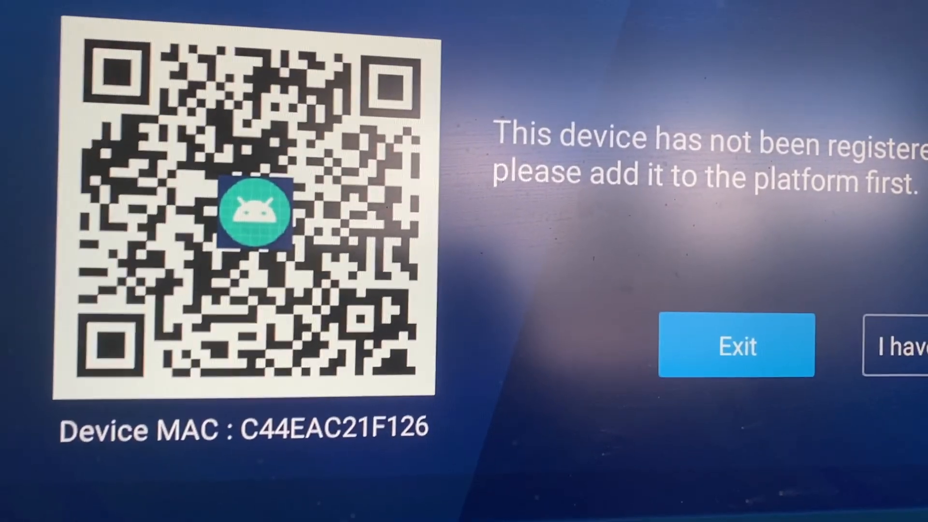
key("Right")
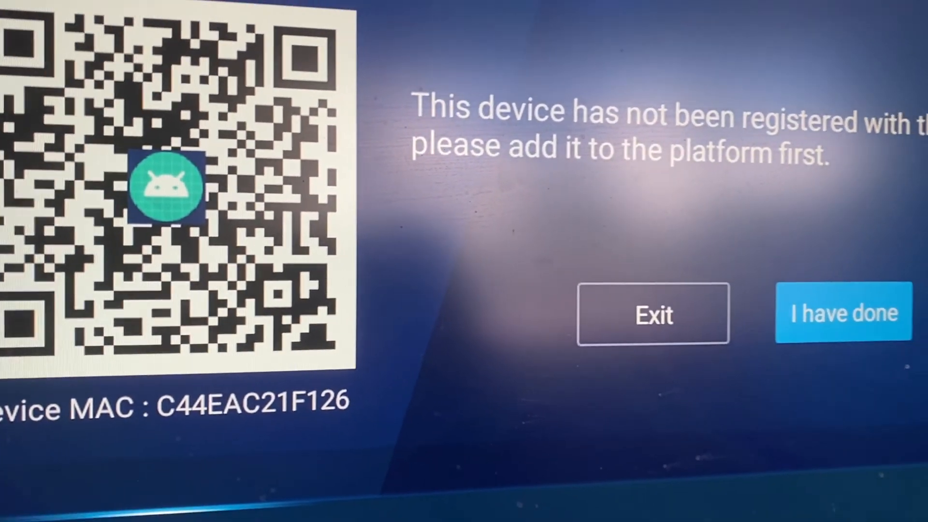
key("Return")
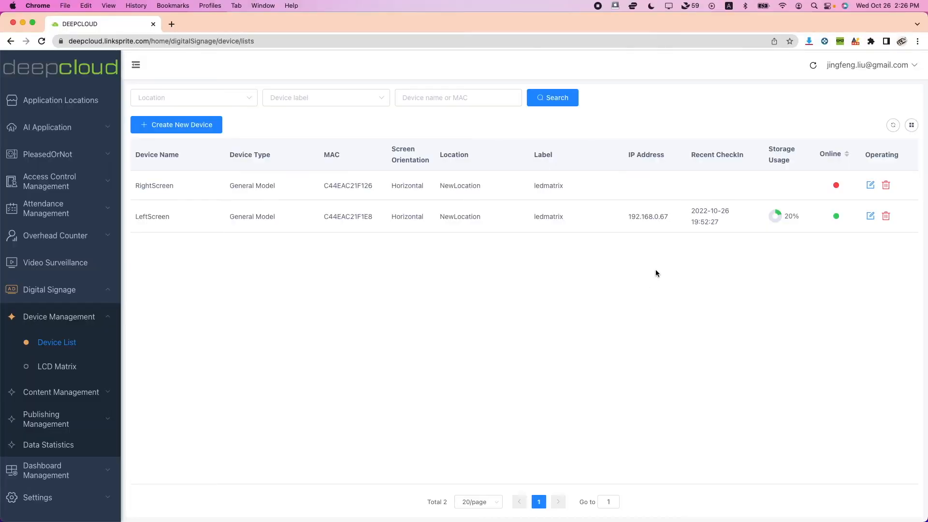
Reload the device list to check RightScreen's online status.
right_click(655, 271)
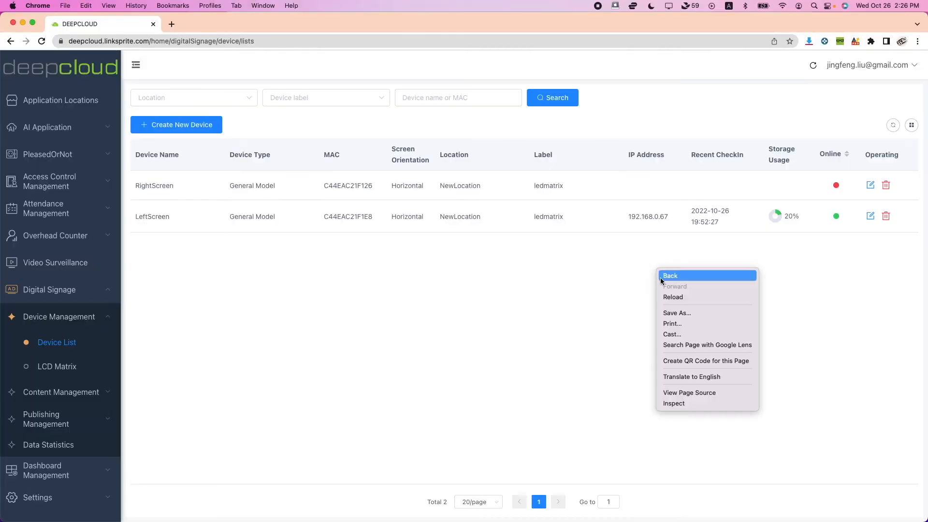
left_click(668, 296)
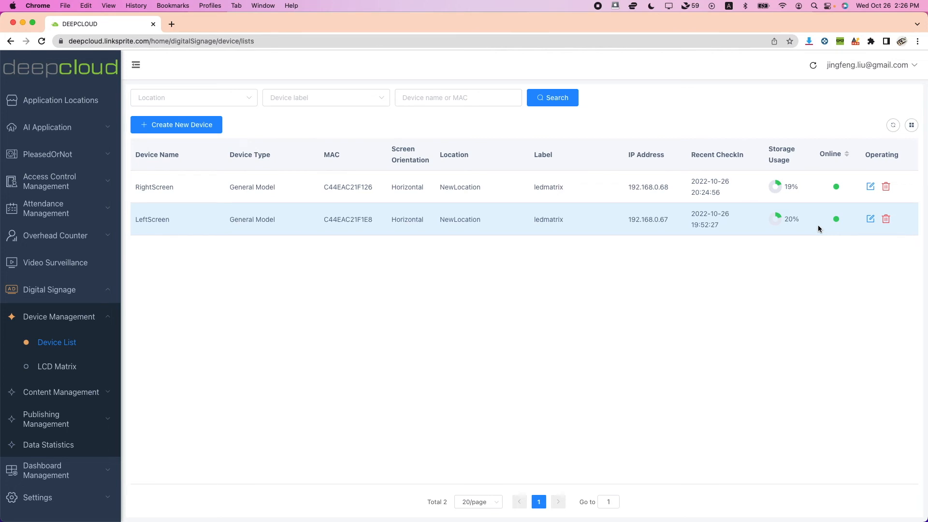
Start a new LCD matrix group at NewLocation and name it OnebyTwo.
left_click(73, 367)
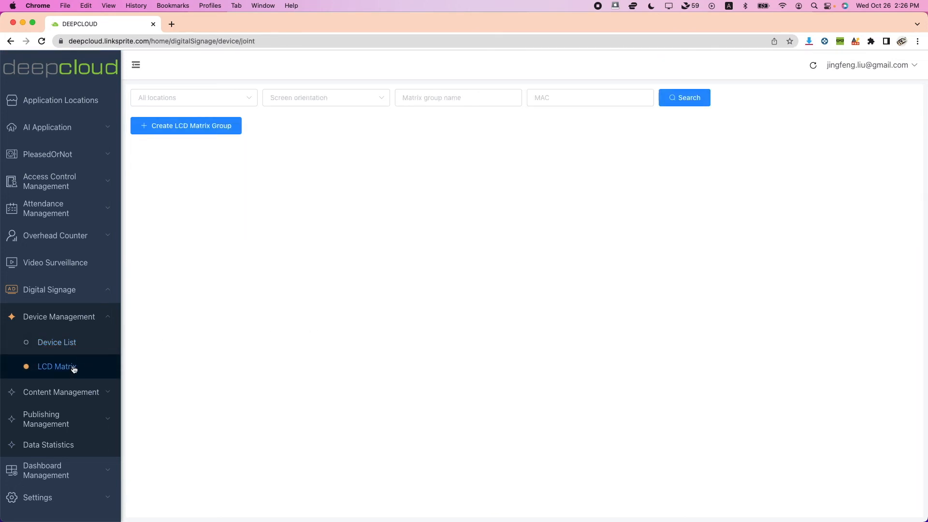
left_click(217, 127)
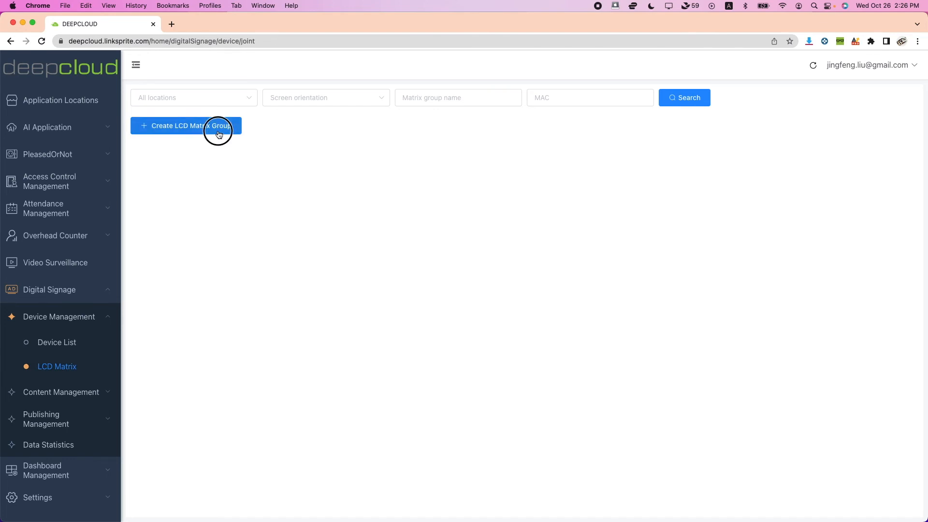
left_click(367, 175)
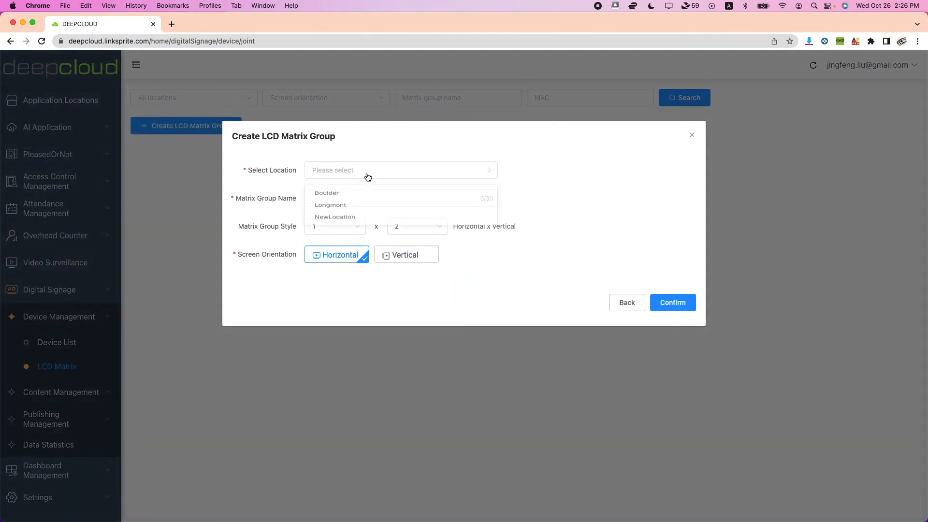
left_click(344, 229)
left_click(350, 194)
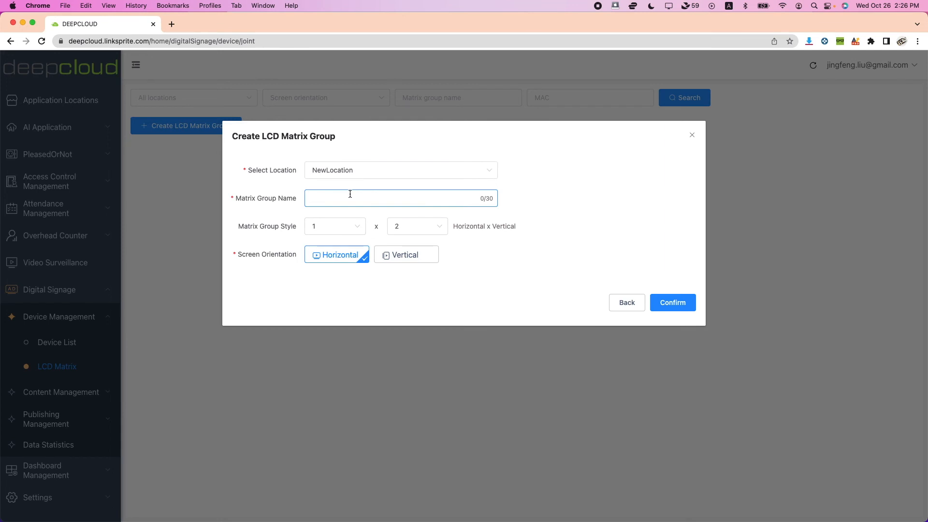
type("OnebyTwo")
Keep the matrix group style at 1 x 2 with horizontal screen orientation and create the group.
left_click(353, 227)
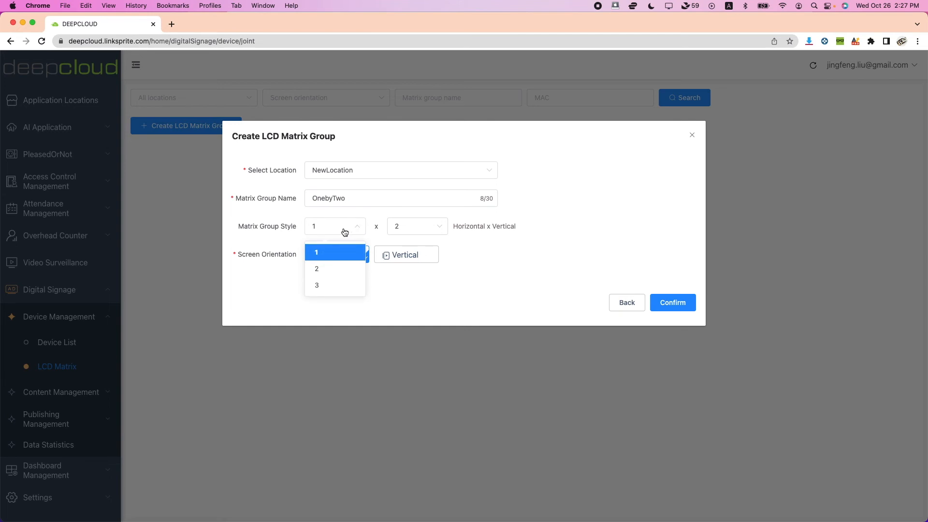
left_click(280, 224)
left_click(425, 225)
left_click(555, 263)
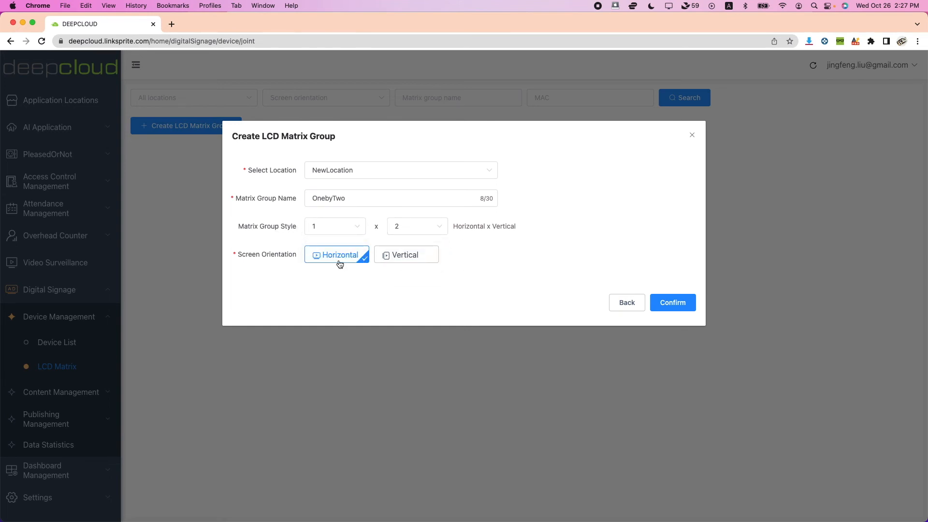
left_click(665, 303)
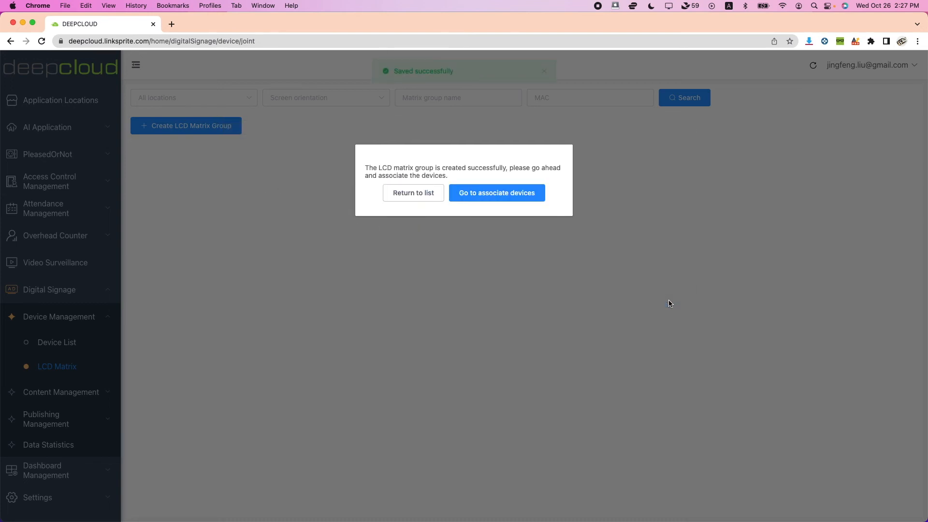
Go to the new group's device association and assign LeftScreen to the left matrix cell.
left_click(466, 193)
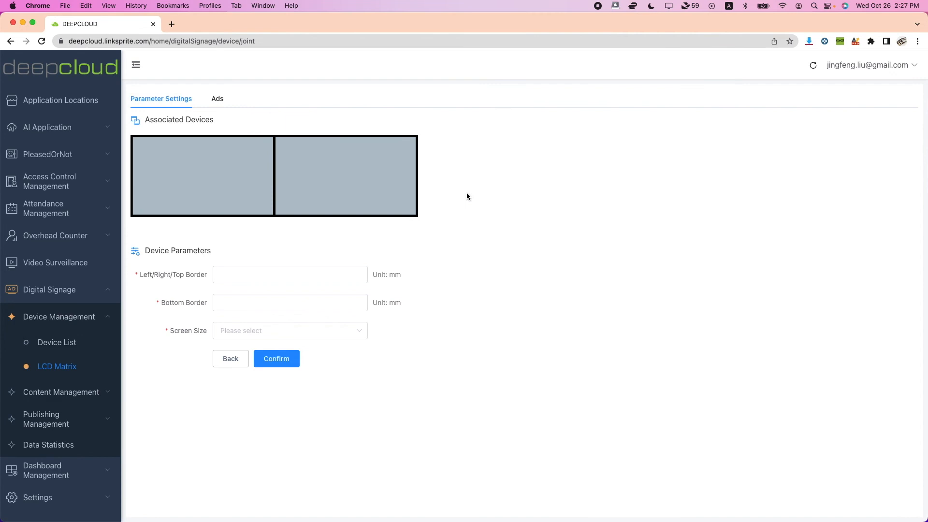
left_click(220, 173)
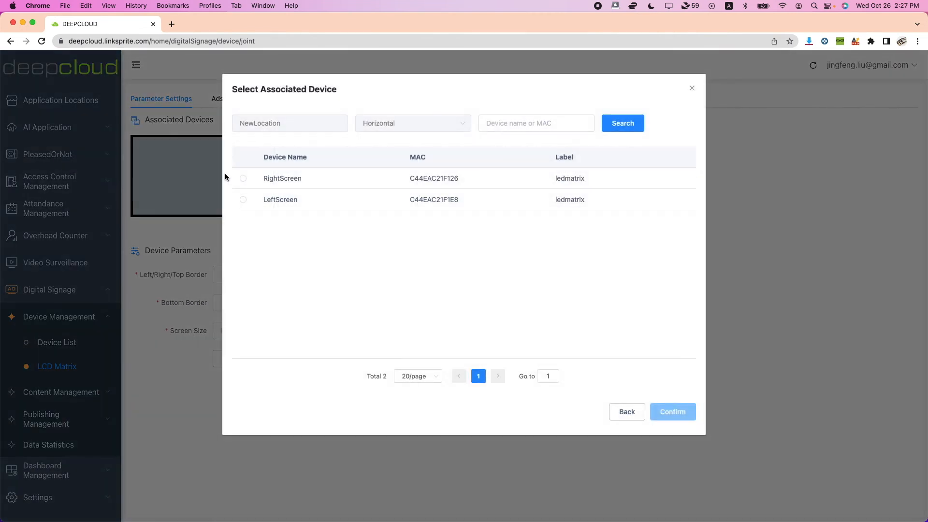
left_click(243, 200)
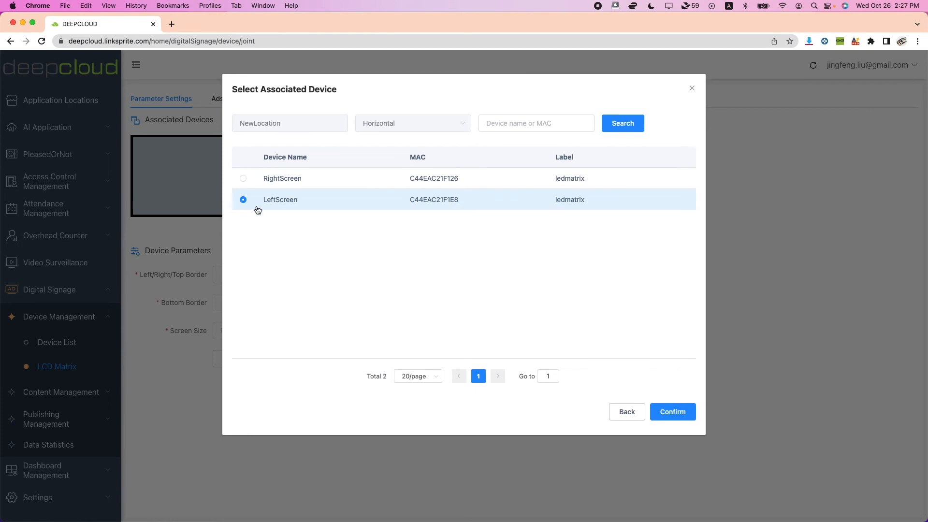
left_click(676, 411)
Assign RightScreen to the right matrix cell.
left_click(357, 172)
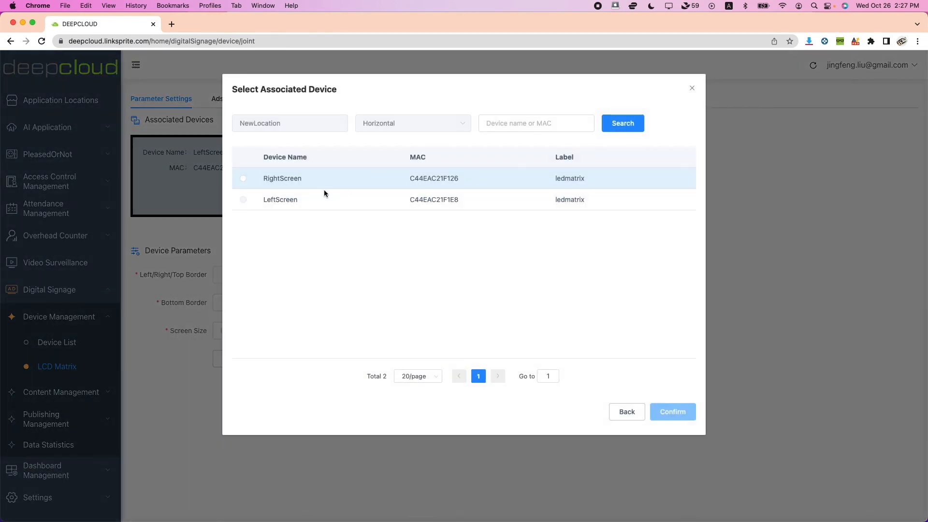
left_click(243, 178)
left_click(665, 410)
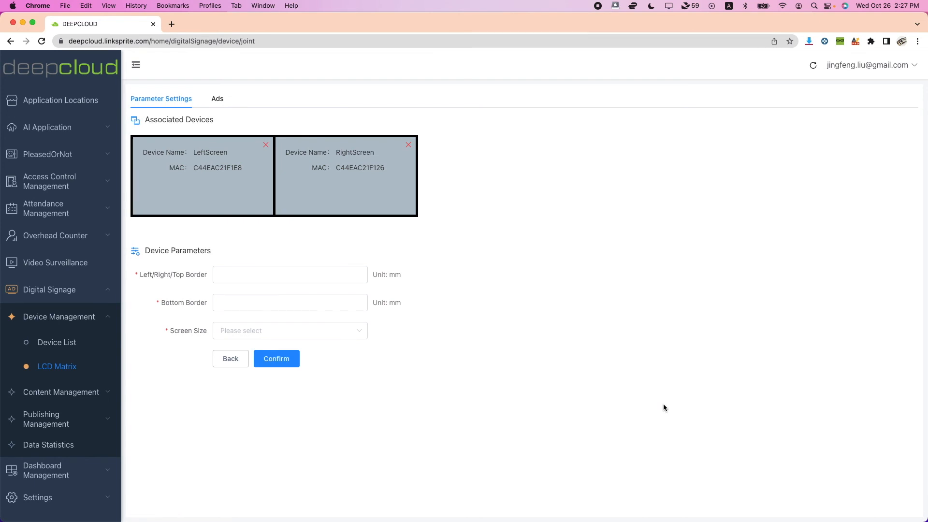
Set the matrix devices' left/right/top border and bottom border to 10 mm each.
left_click(233, 274)
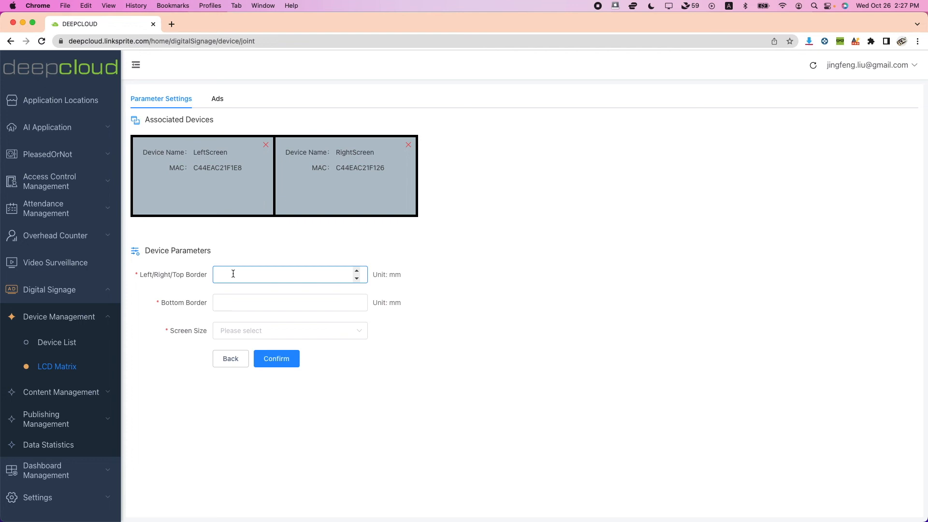
type("10")
left_click(240, 303)
type("10")
left_click(185, 323)
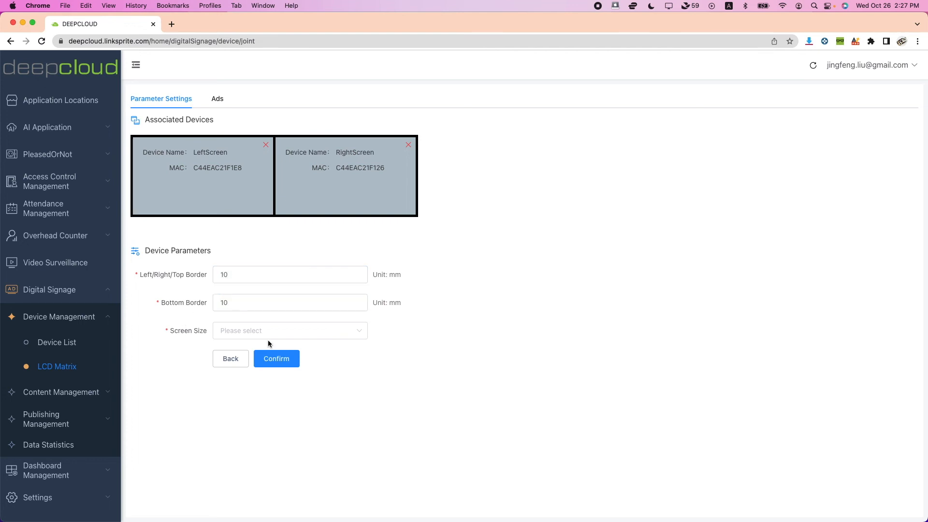
Choose a screen size for the matrix devices and save the OnebyTwo group's parameters.
left_click(286, 337)
left_click(246, 358)
left_click(283, 365)
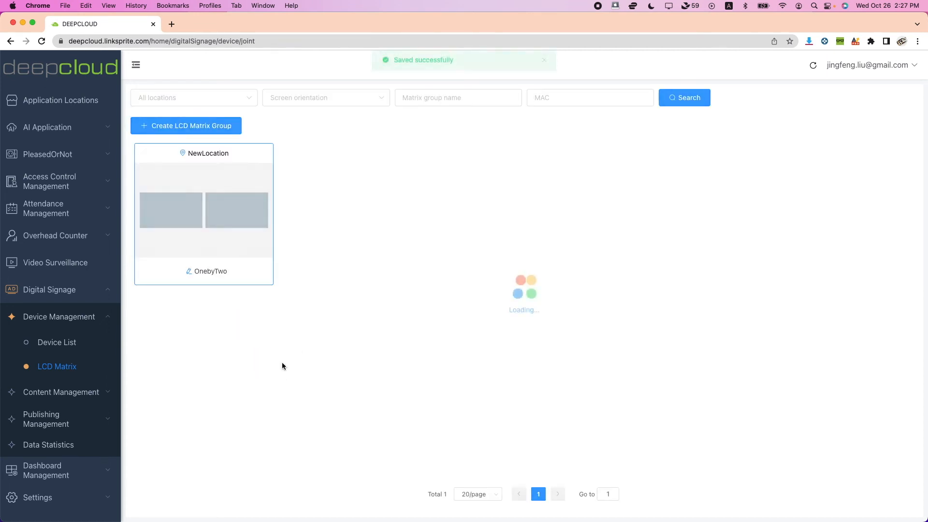
mouse_move(233, 254)
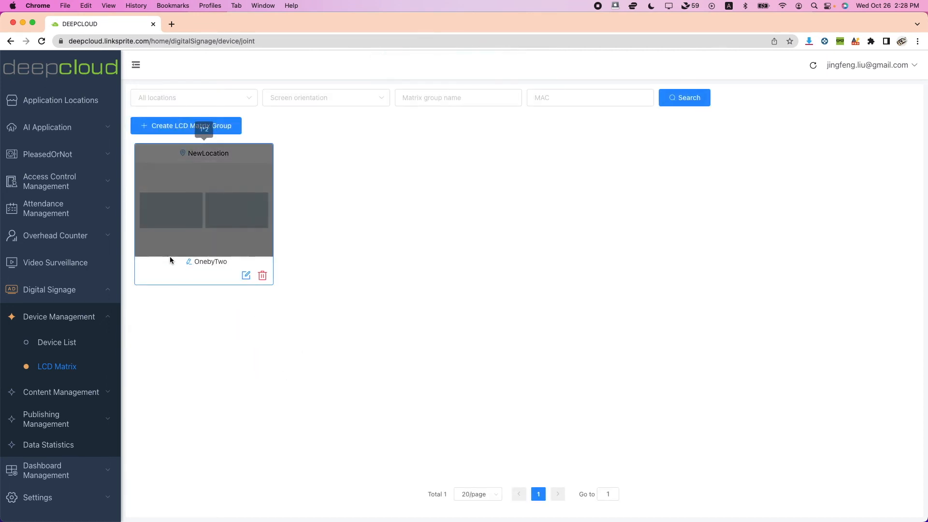
Review the existing video materials and custom templates in the signage content.
left_click(94, 395)
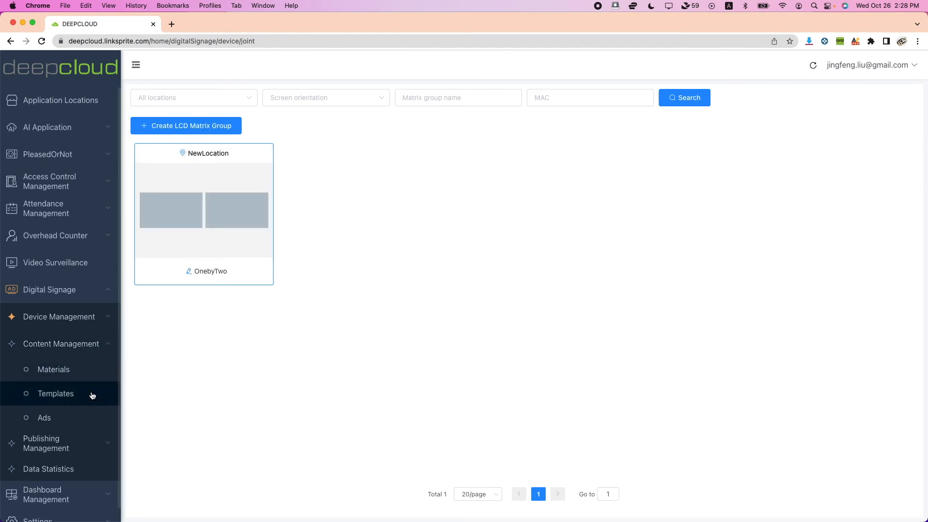
left_click(71, 370)
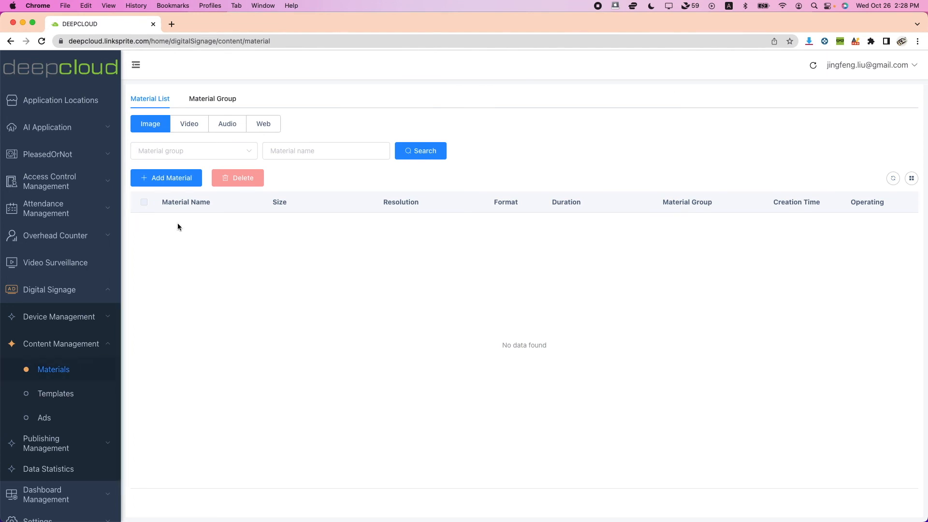
left_click(189, 124)
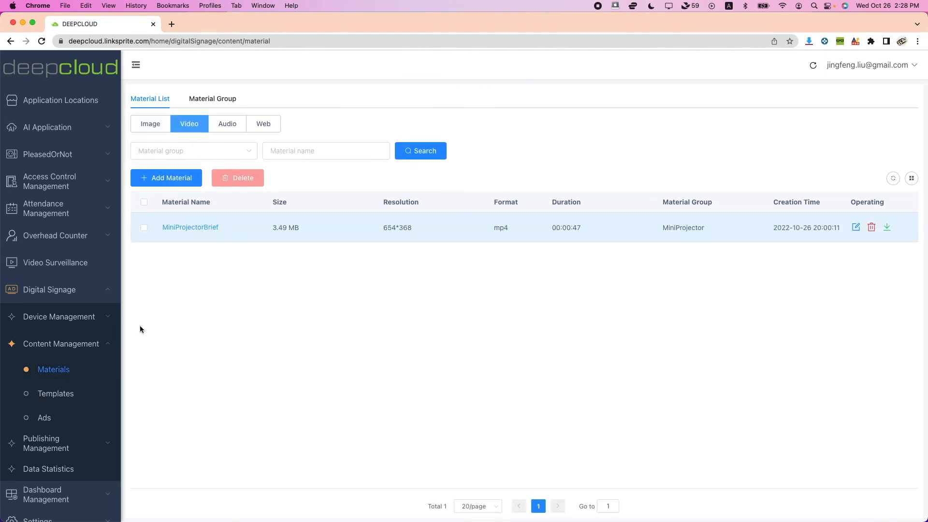
left_click(66, 396)
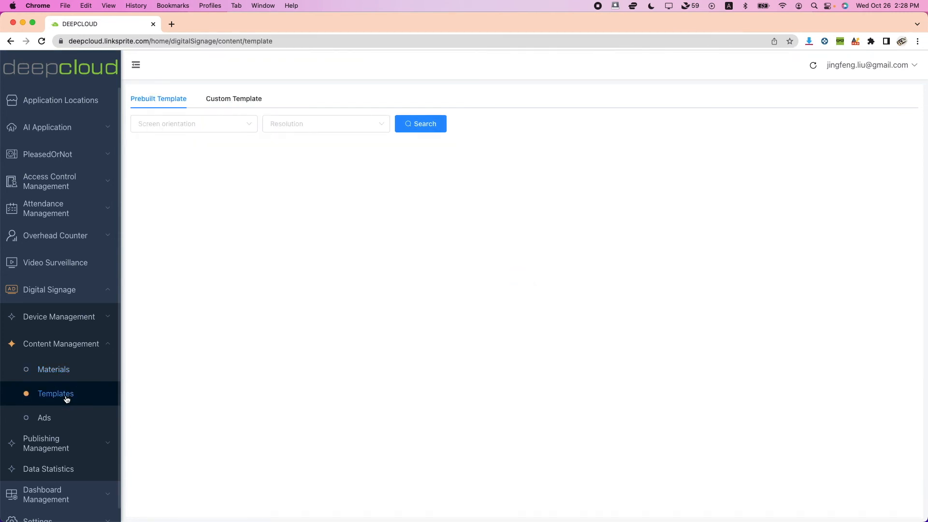
left_click(247, 99)
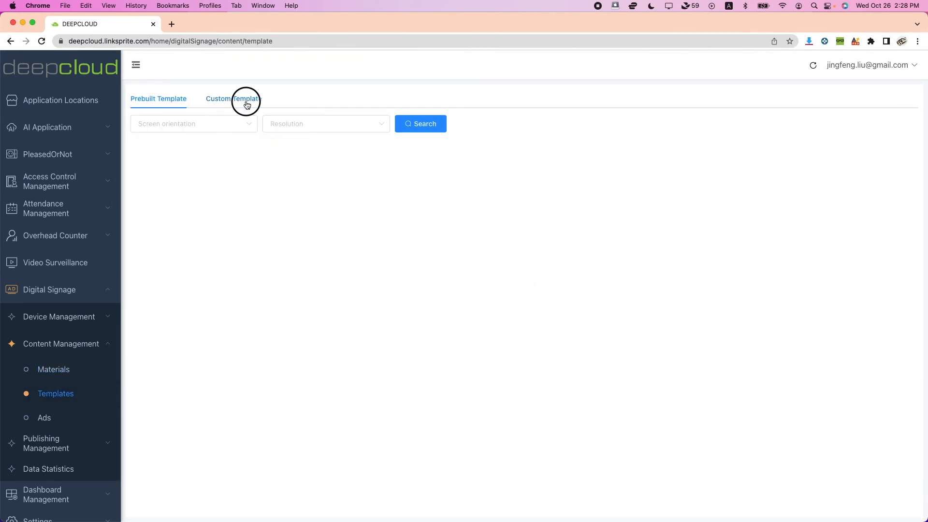
mouse_move(298, 249)
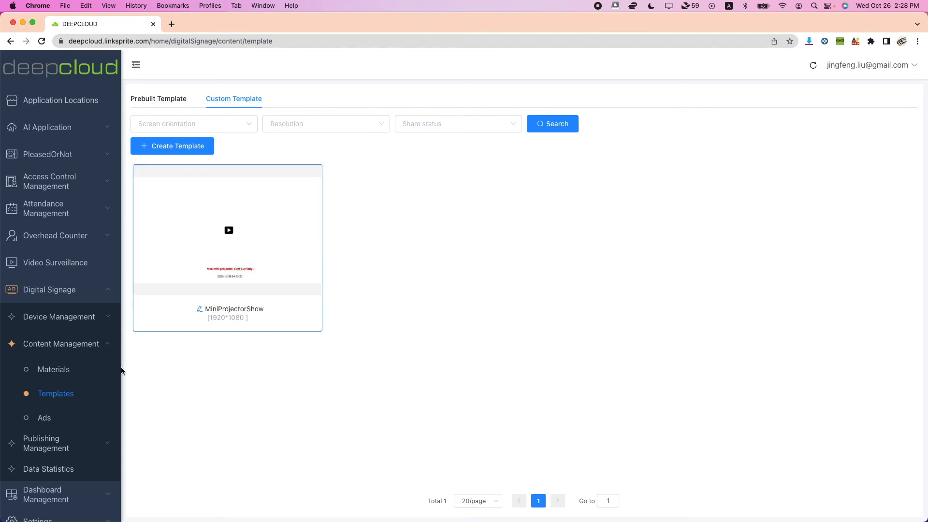
Create a multi-screen ad named MiniProjectorMatrix with horizontal orientation, 1920*1080 resolution and a 1 x 2 screen style.
left_click(48, 418)
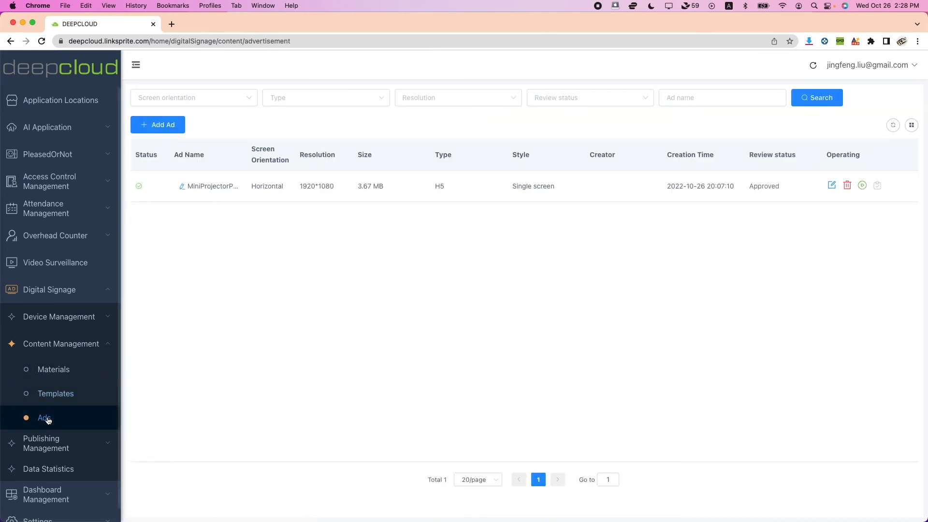
left_click(169, 124)
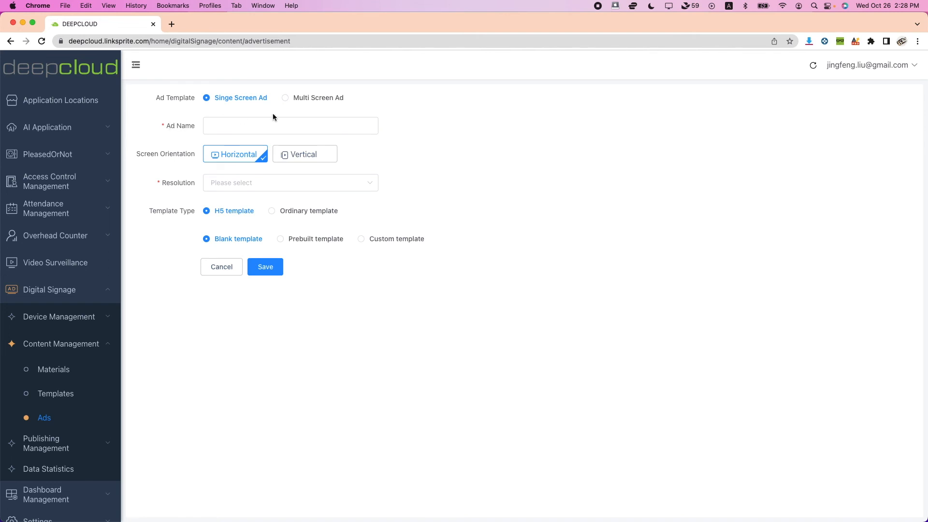
left_click(302, 99)
left_click(253, 128)
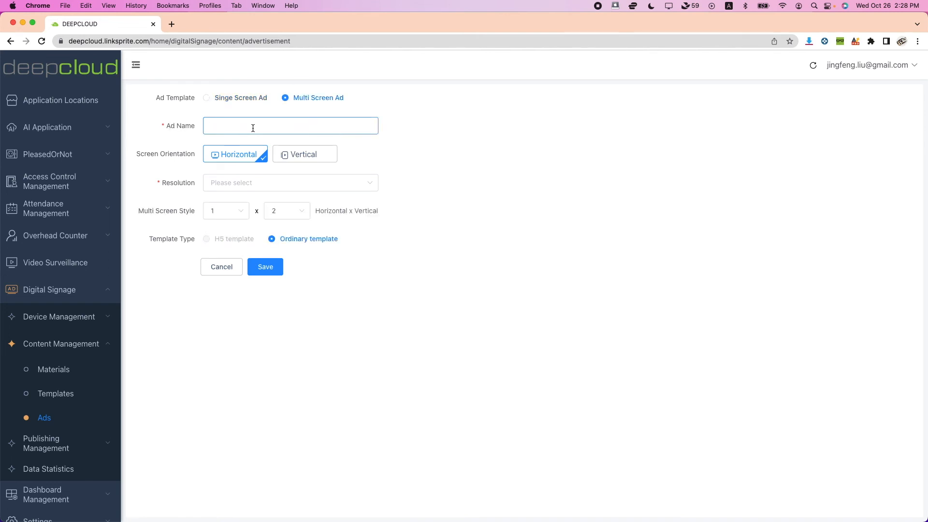
type("MiniProjectorMatrix")
left_click(279, 182)
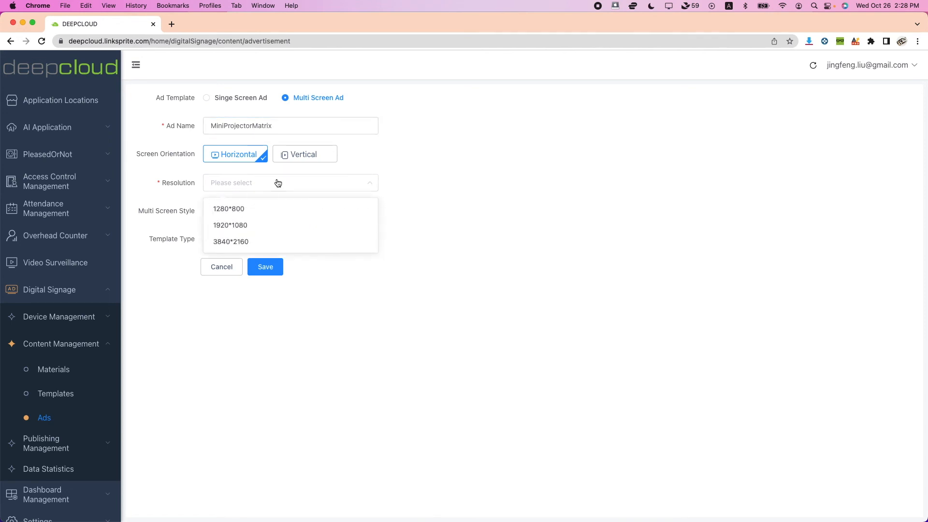
left_click(245, 229)
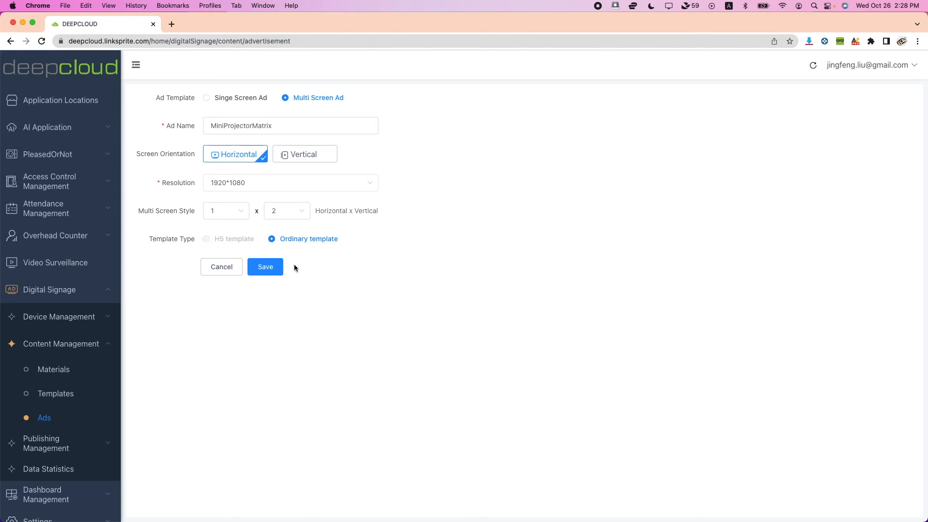
left_click(270, 272)
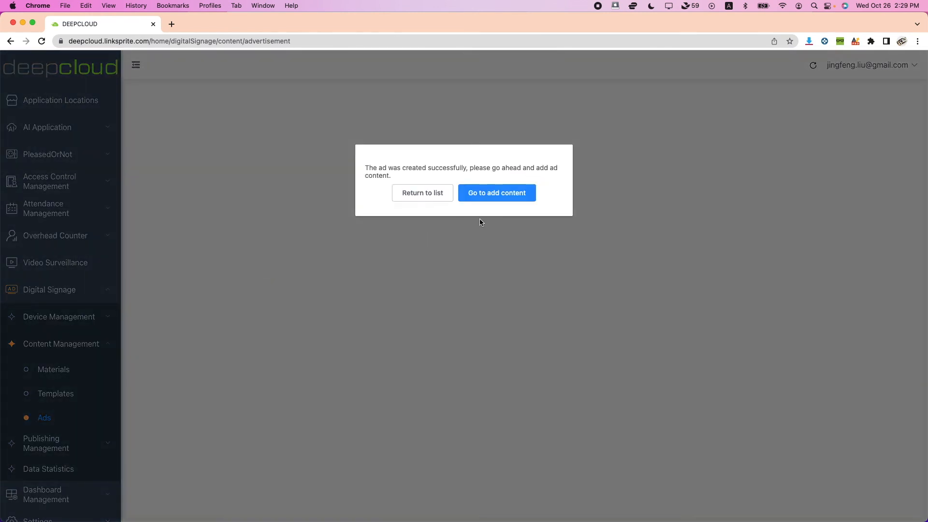
Add the MiniProjectorBrief video from the MiniProjector material group as the ad's content and submit the ad for review.
left_click(501, 193)
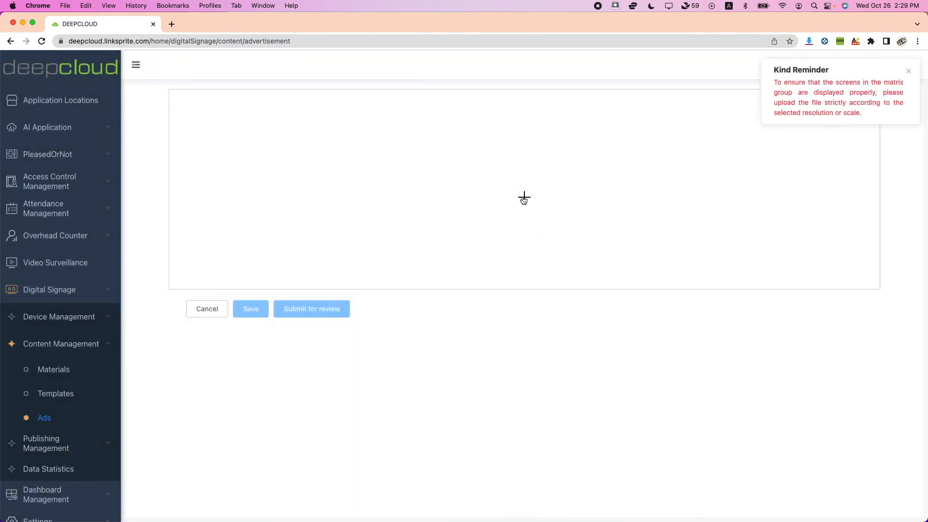
left_click(523, 198)
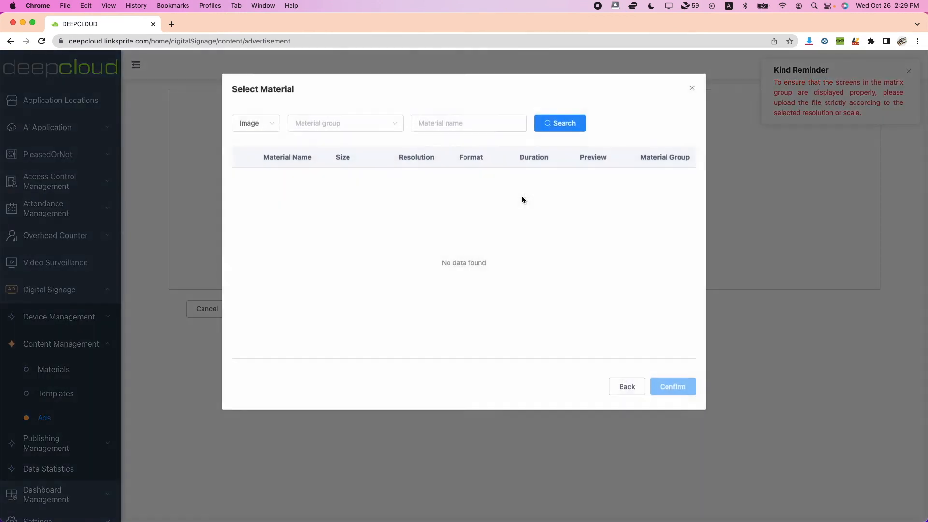
left_click(259, 126)
left_click(259, 167)
left_click(365, 127)
left_click(366, 127)
left_click(366, 127)
left_click(332, 162)
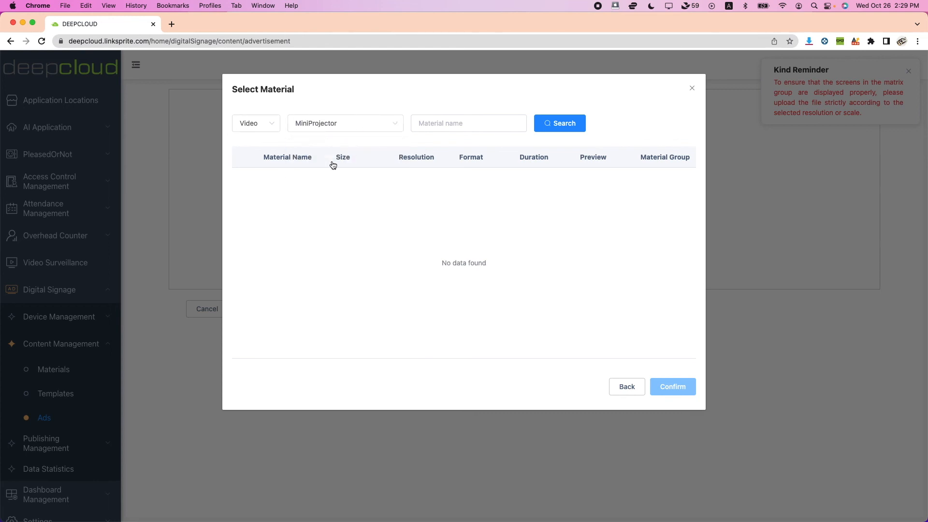
left_click(560, 124)
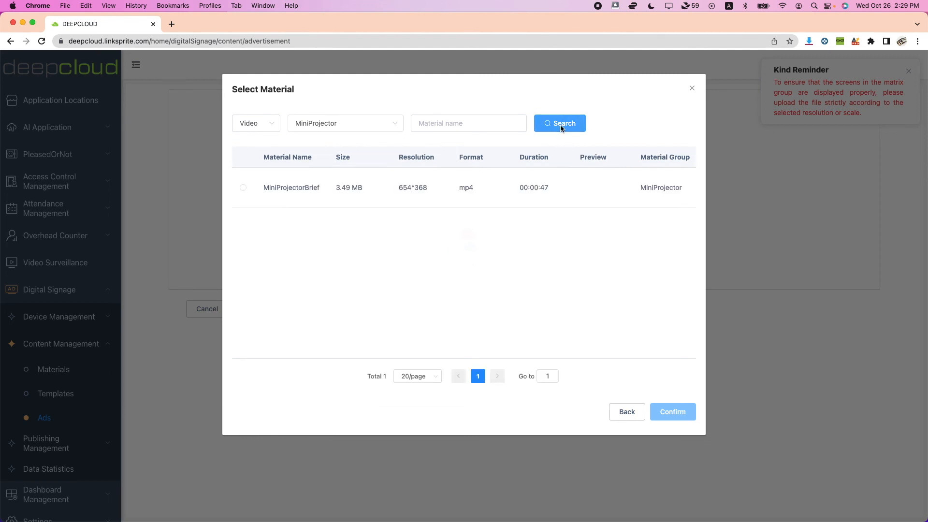
left_click(244, 189)
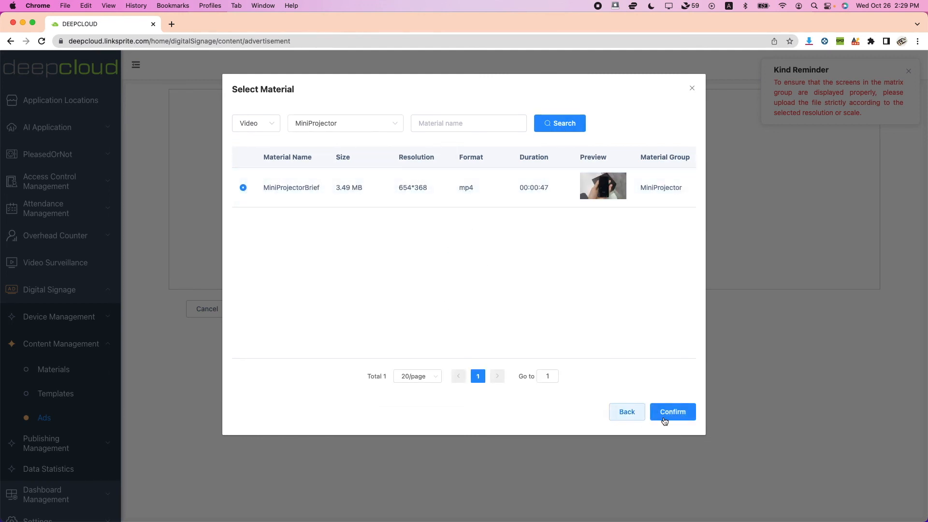
left_click(664, 414)
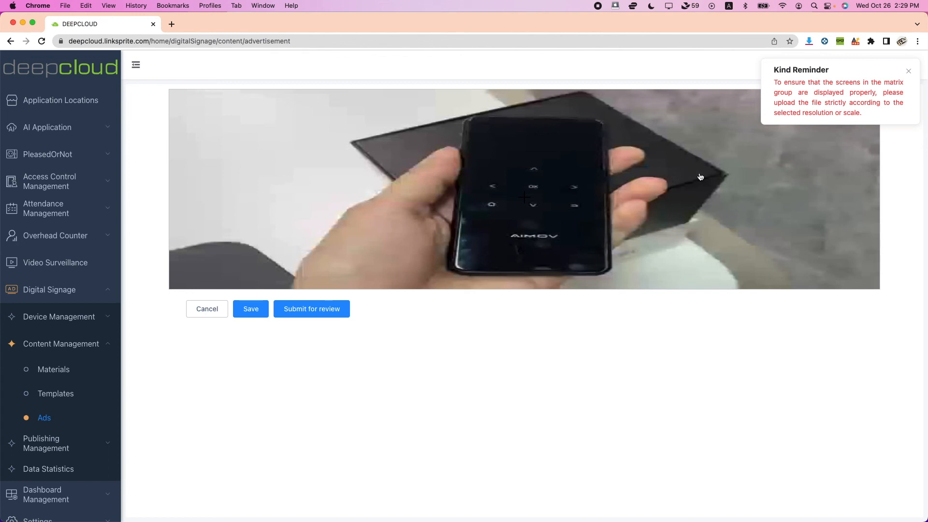
left_click(306, 316)
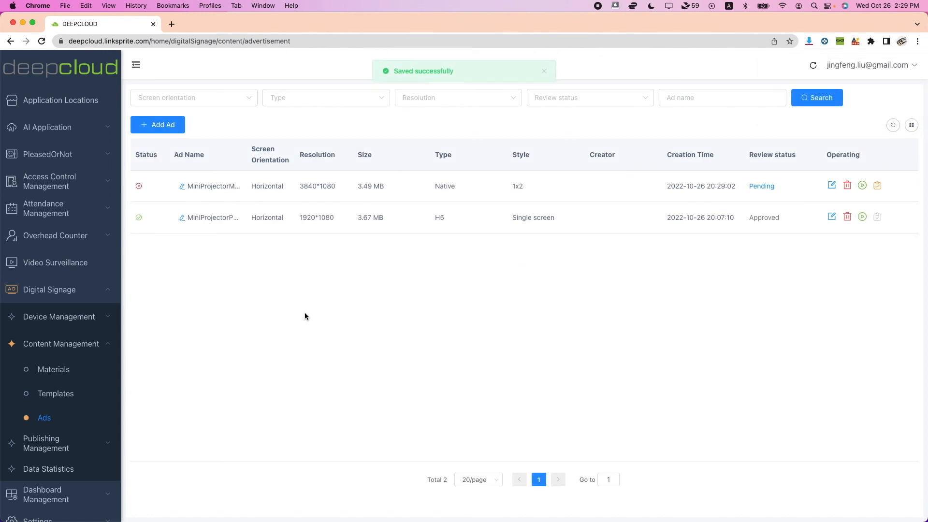
Approve the MiniProjectorMatrix ad in its audit and refresh the ads list.
right_click(425, 289)
left_click(440, 319)
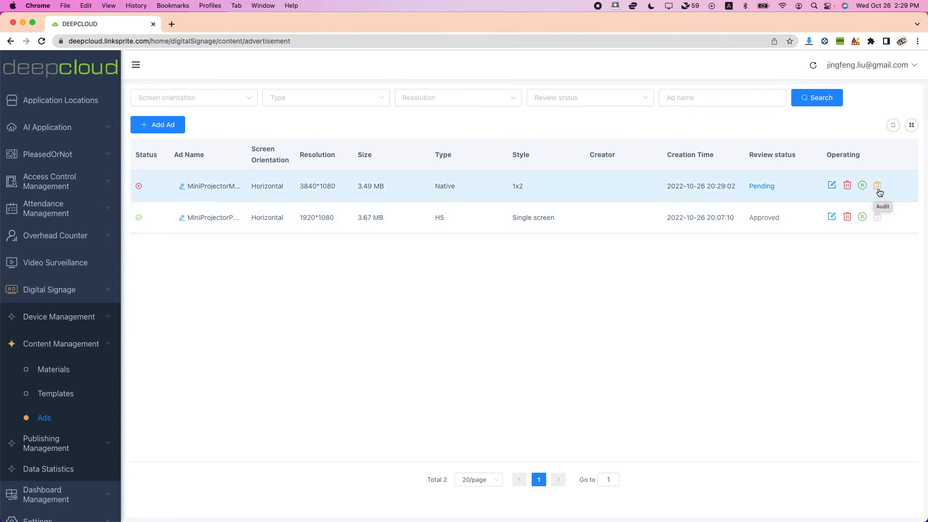
left_click(878, 188)
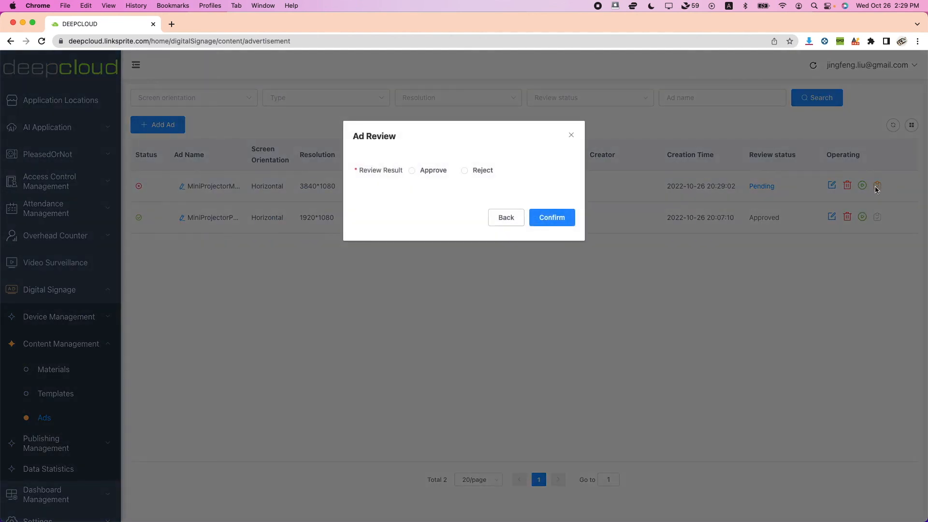
left_click(412, 170)
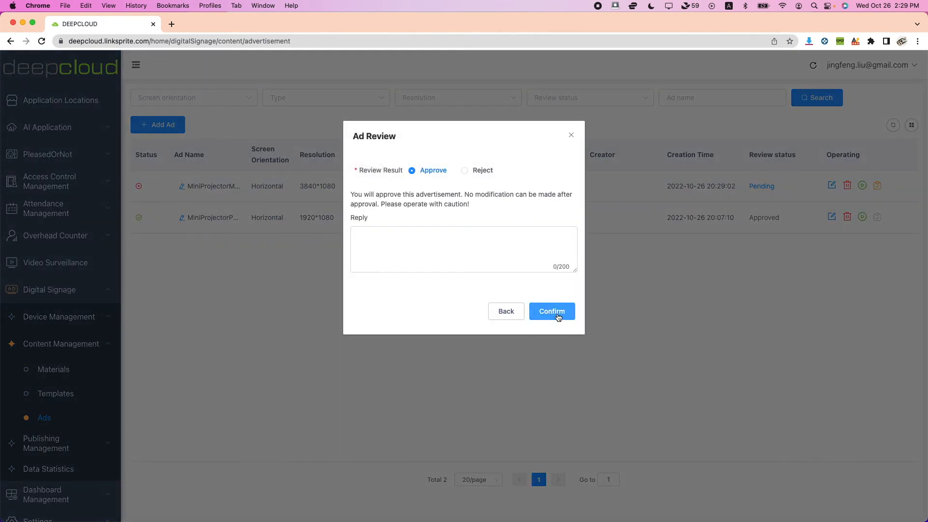
left_click(558, 317)
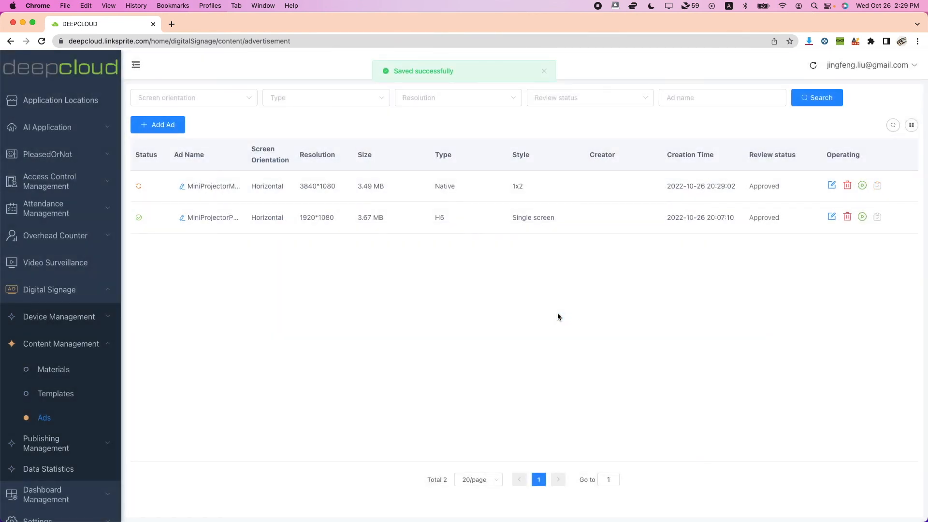
right_click(656, 280)
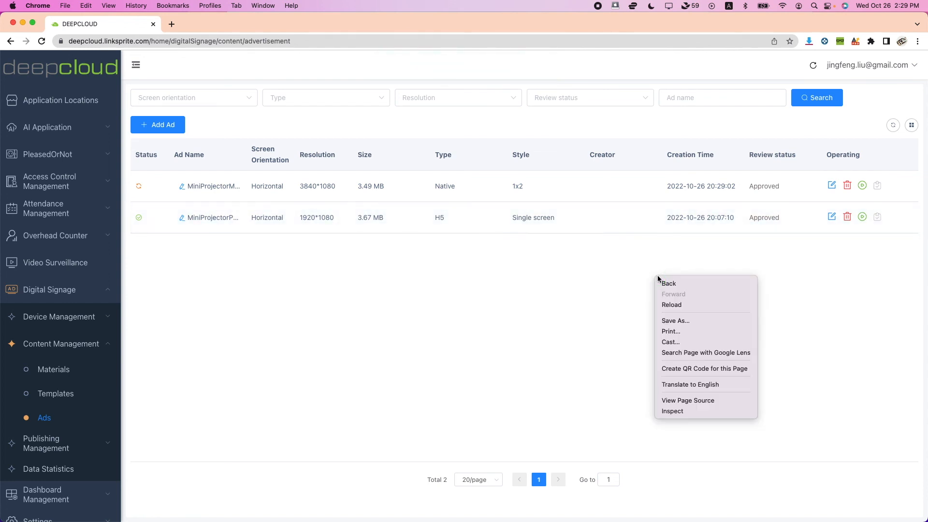
left_click(671, 305)
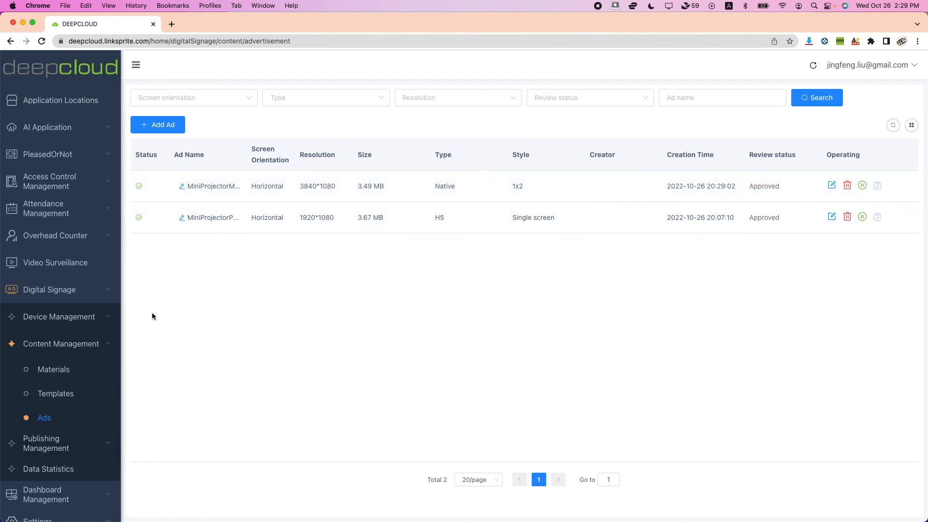
Start a new multi-screen advertising task in Ads Publishing and name it MiniProjectorMatrix.
left_click(77, 442)
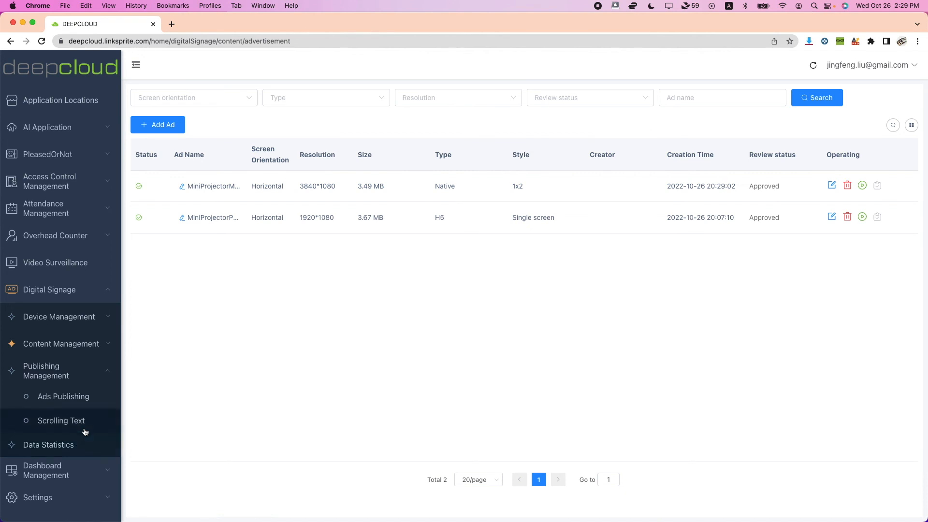
left_click(76, 397)
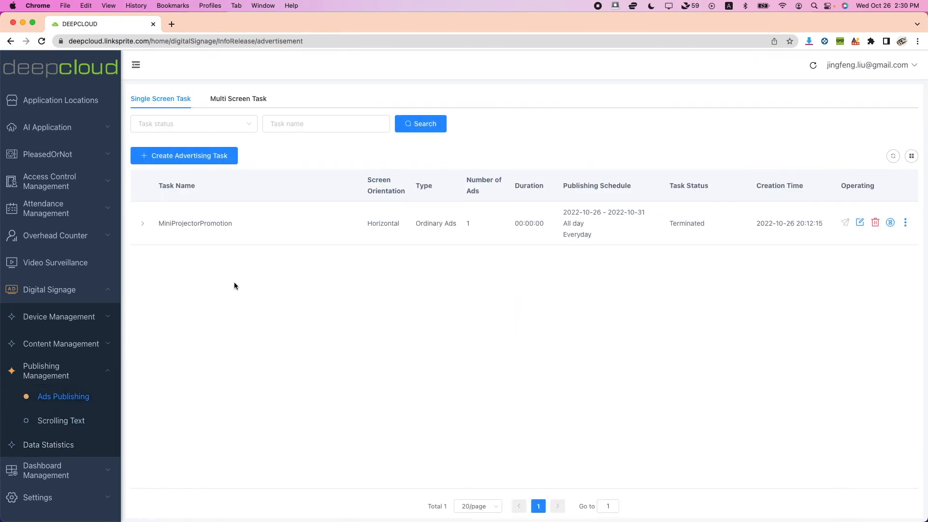
left_click(233, 102)
left_click(215, 158)
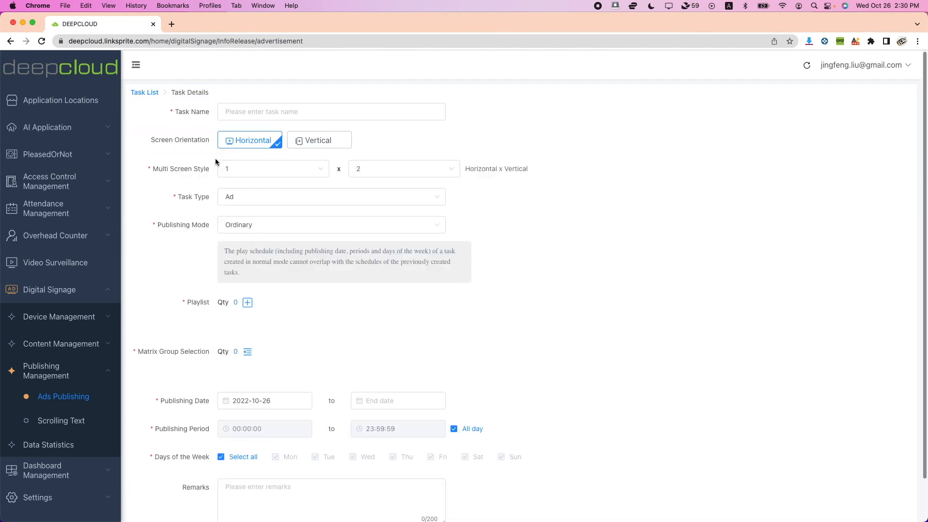
left_click(246, 115)
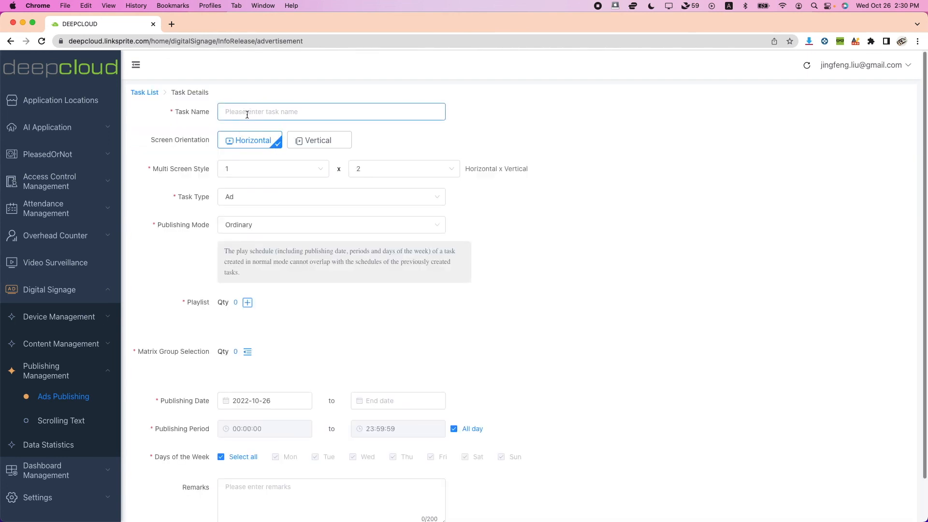
type("MiniPor")
key("BackSpace")
type("rop")
type("jectorMatrix")
Choose Ad as the task type and Ordinary as the publishing mode.
left_click(301, 194)
left_click(269, 218)
left_click(266, 222)
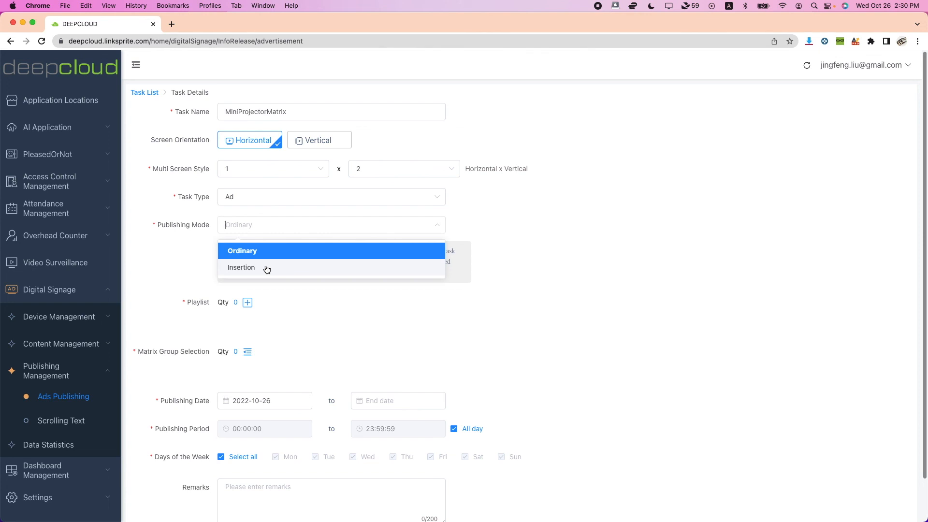
left_click(259, 251)
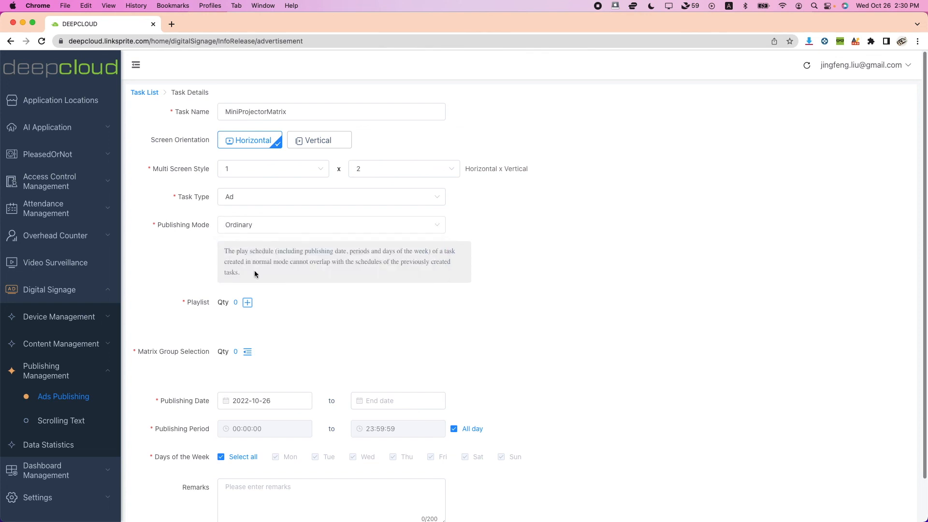
Add the MiniProjectorMatrix ad to the task's playlist.
left_click(247, 302)
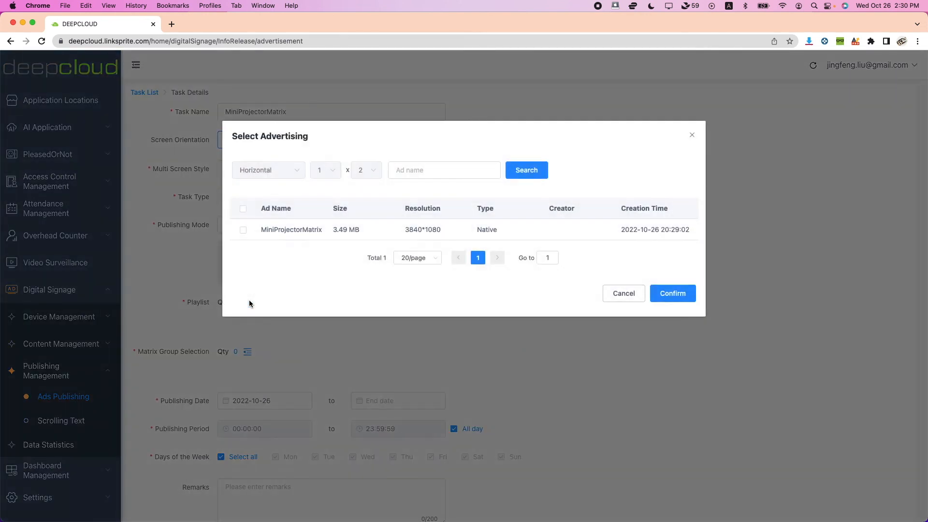
left_click(243, 230)
left_click(674, 293)
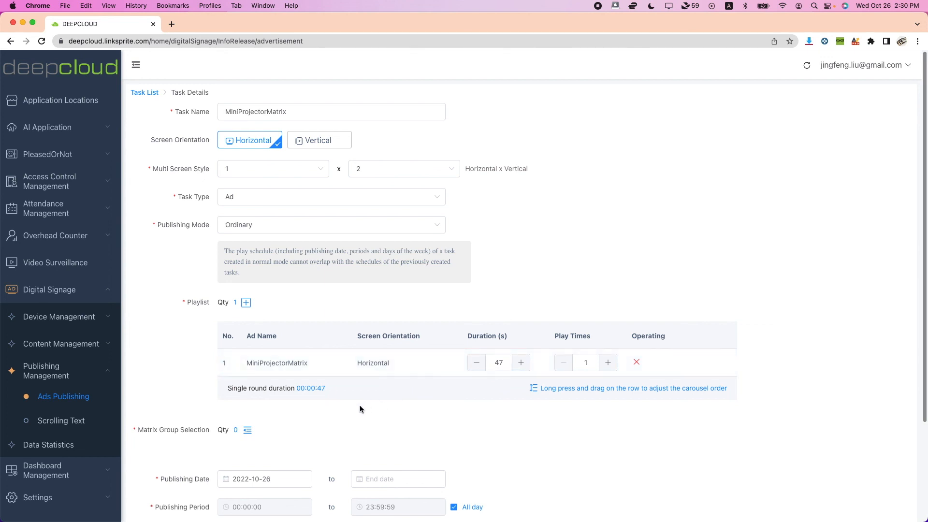
Select the OnebyTwo matrix group under NewLocation for the task.
left_click(248, 431)
scroll(254, 377, "down", 5)
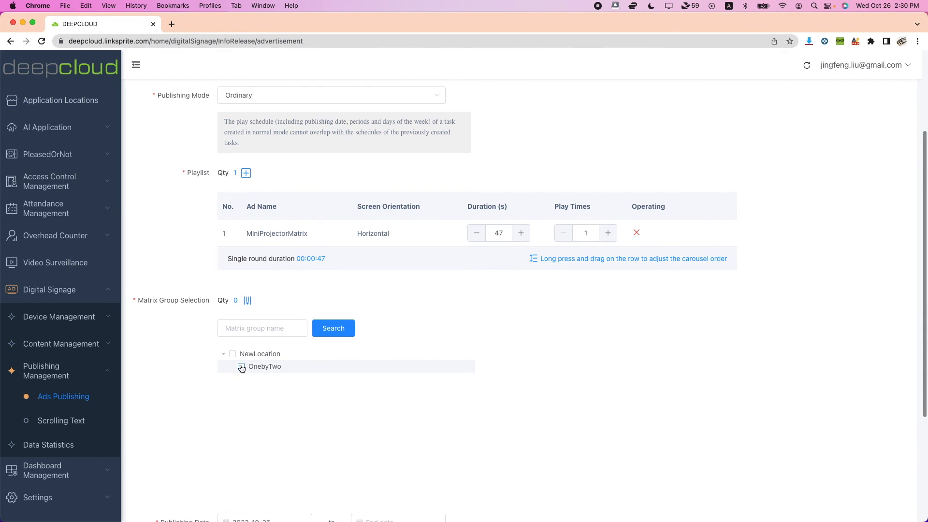
left_click(242, 367)
Set the publishing end date to 2022-10-31 and save the advertising task.
scroll(461, 335, "down", 5)
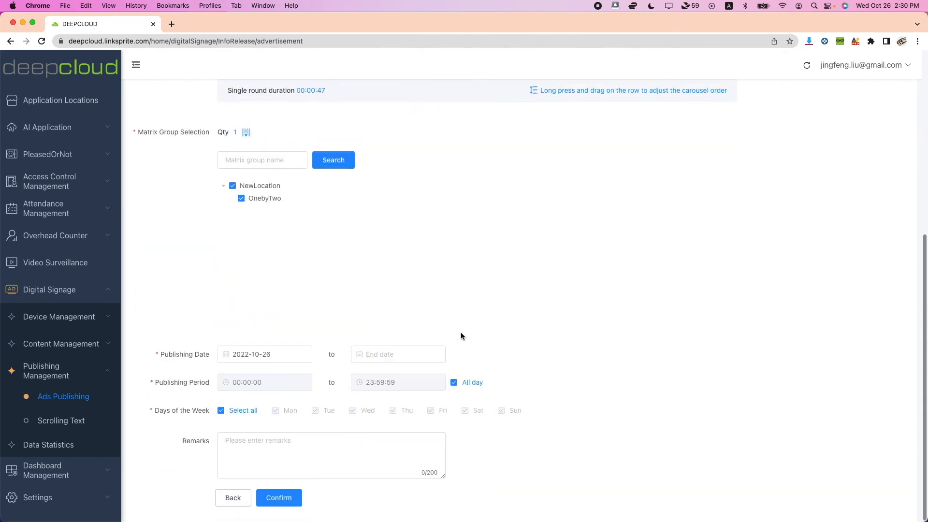
left_click(423, 353)
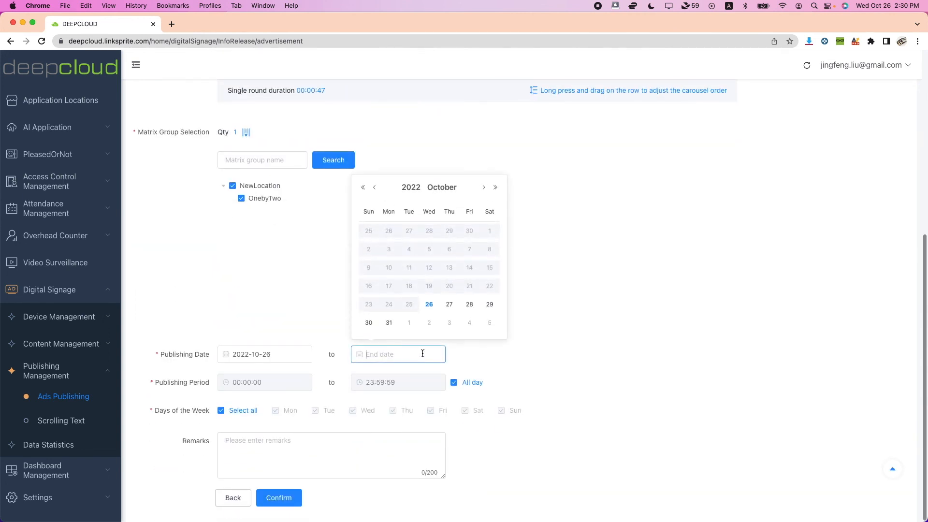
left_click(389, 322)
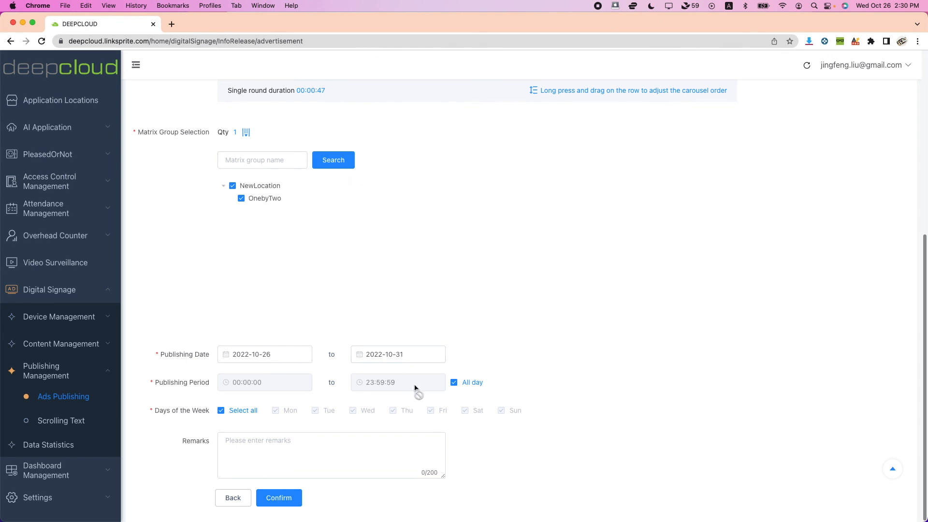
left_click(284, 499)
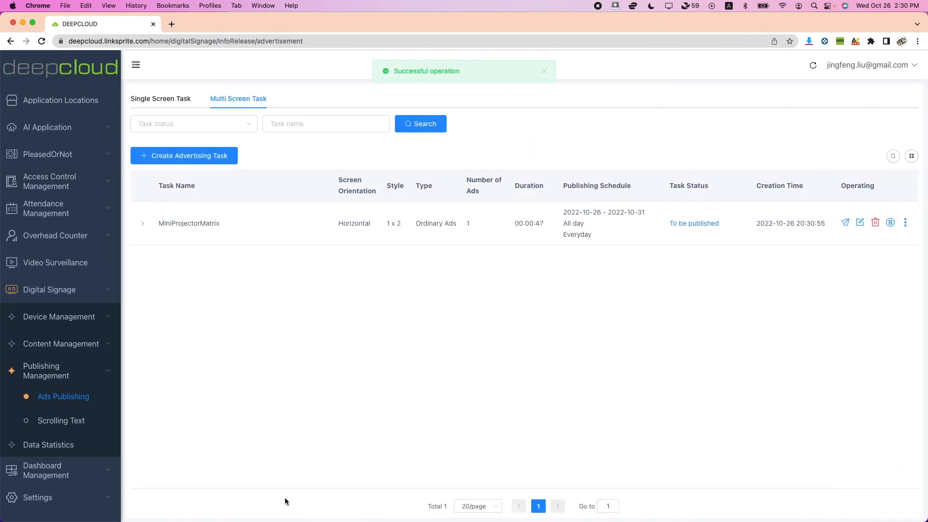
Reload the Ads Publishing page and check the MiniProjectorMatrix task's status among the multi-screen tasks.
right_click(718, 269)
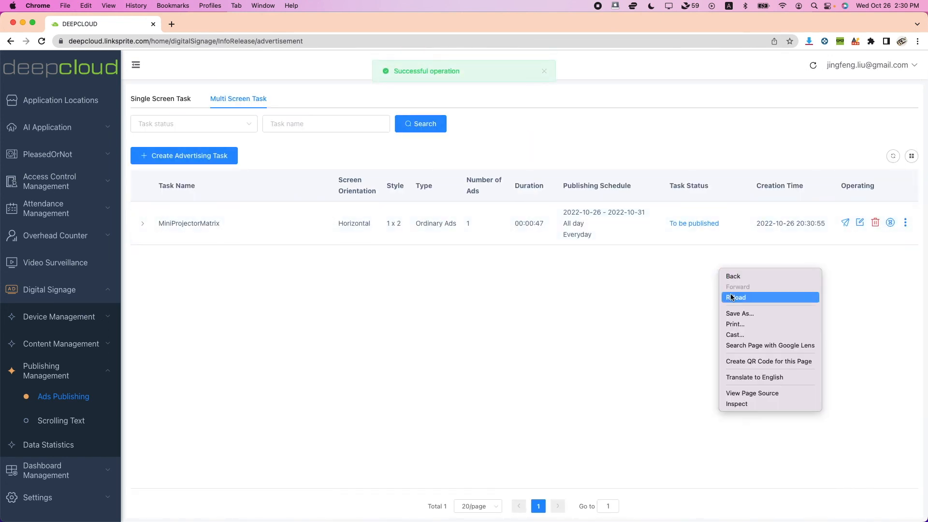
left_click(739, 296)
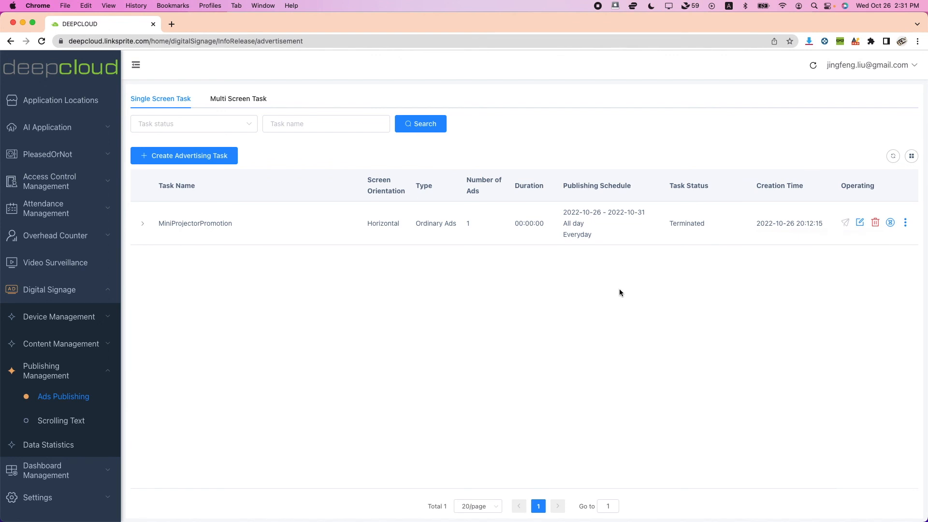
left_click(245, 97)
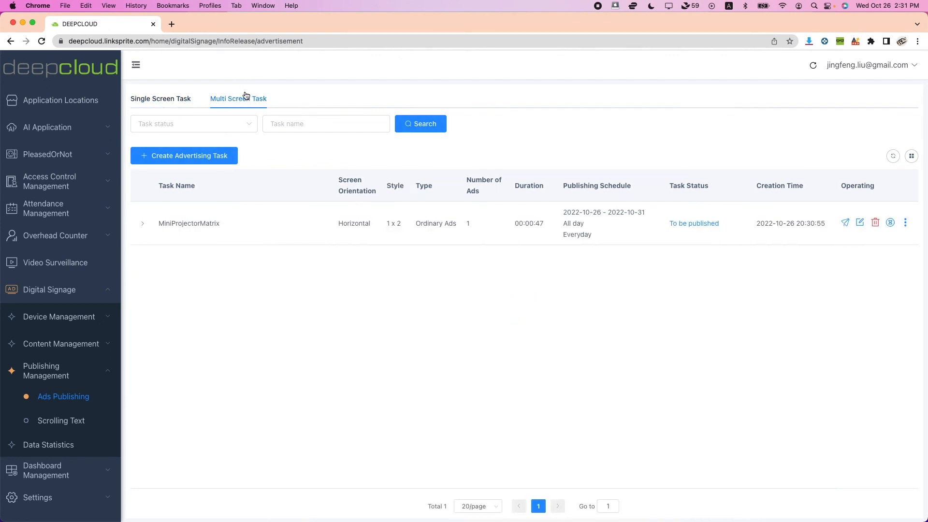
Compare the single-screen and multi-screen advertising task lists, ending on the multi-screen tasks.
left_click(172, 98)
left_click(229, 100)
left_click(170, 96)
left_click(222, 96)
left_click(180, 100)
left_click(238, 102)
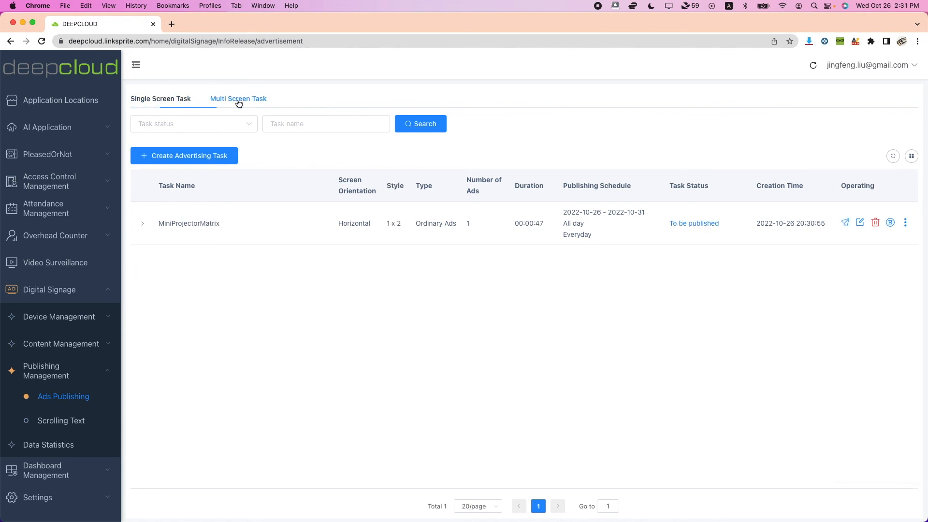
Publish the MiniProjectorMatrix advertising task and confirm the publication.
left_click(845, 223)
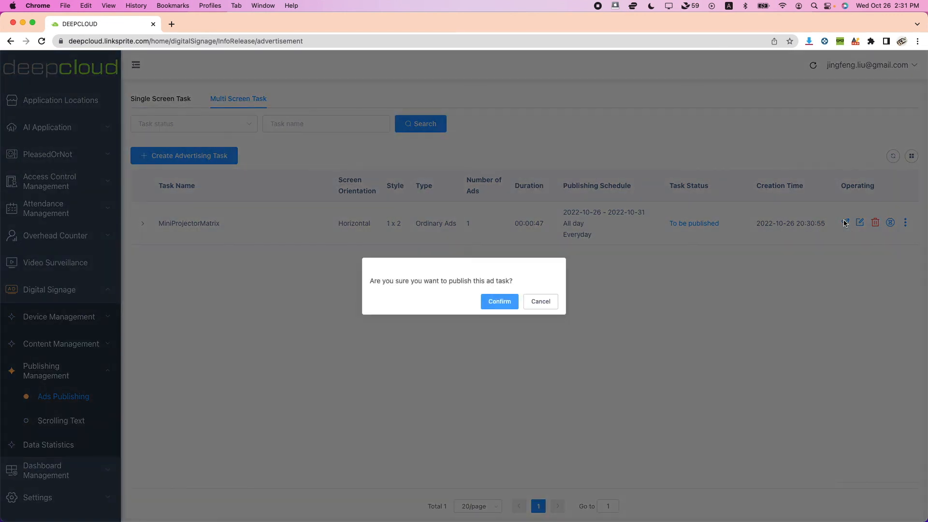
left_click(499, 302)
left_click(536, 324)
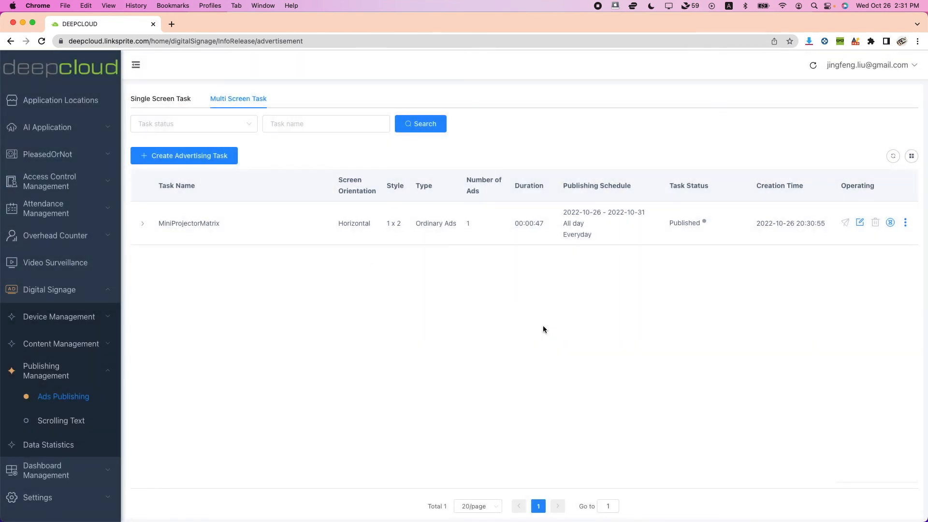
Reload the page and check the publishing status of MiniProjectorMatrix in the multi-screen task list.
right_click(657, 292)
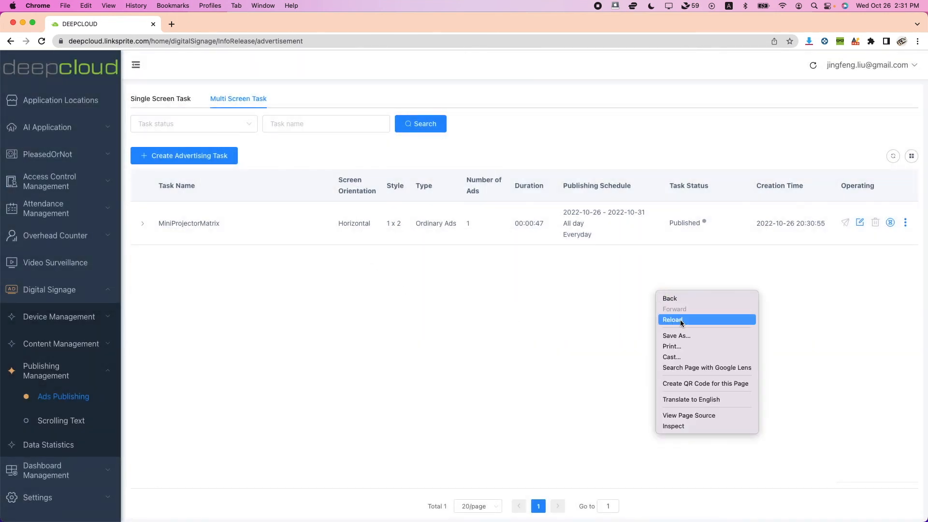
left_click(673, 320)
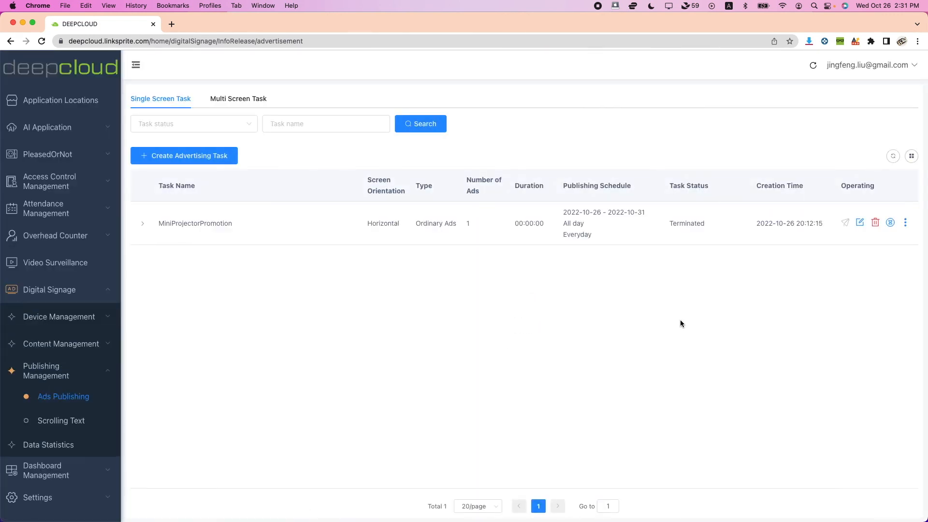
left_click(245, 100)
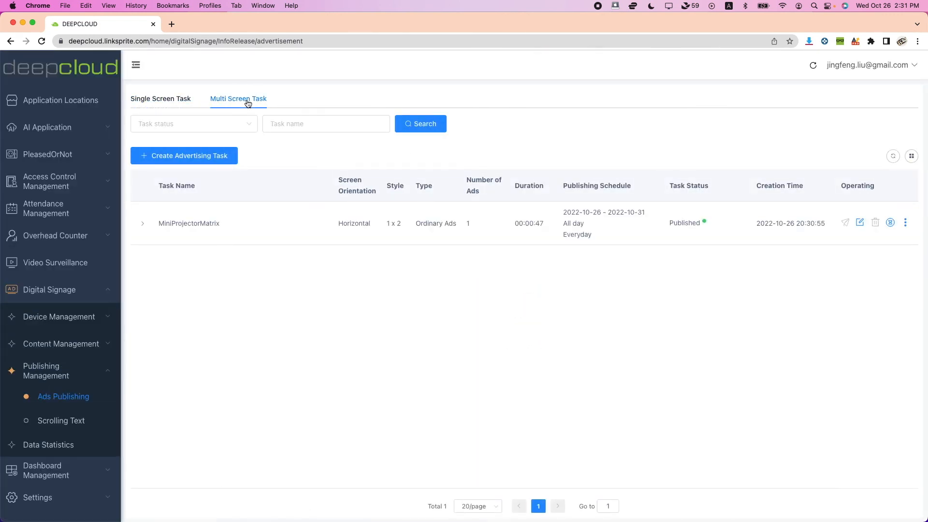